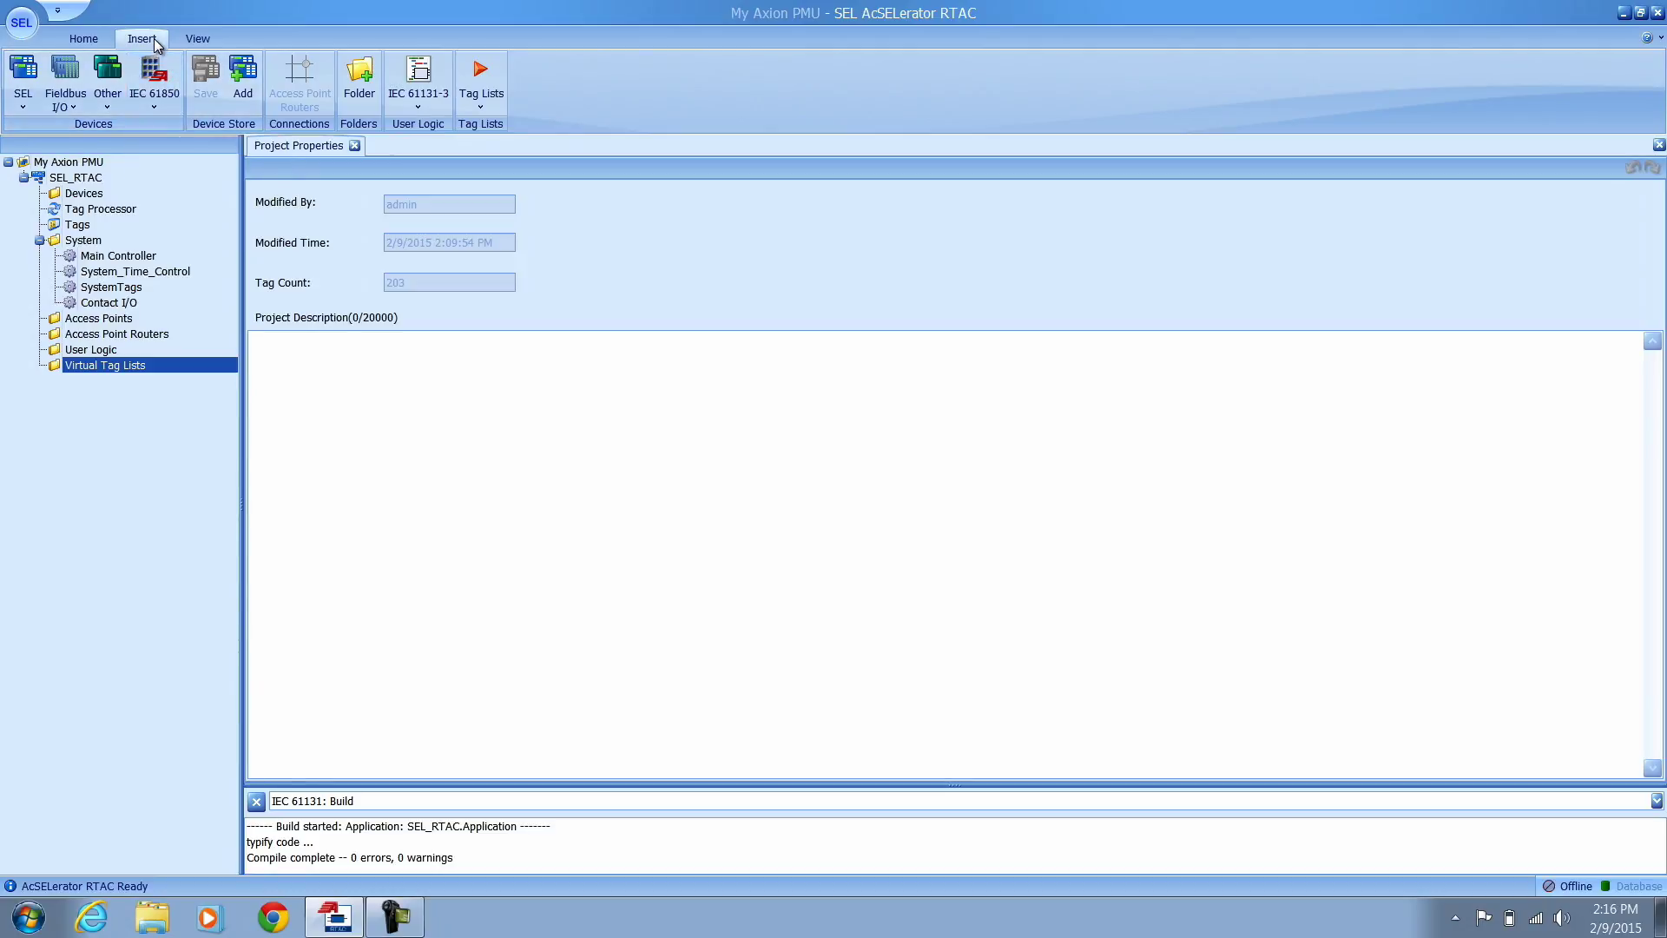
Pick the SEL 22431100 RJ45 power coupler from the Fieldbus I/O insert list.
{"action": "left_click", "coordinate": [73, 105]}
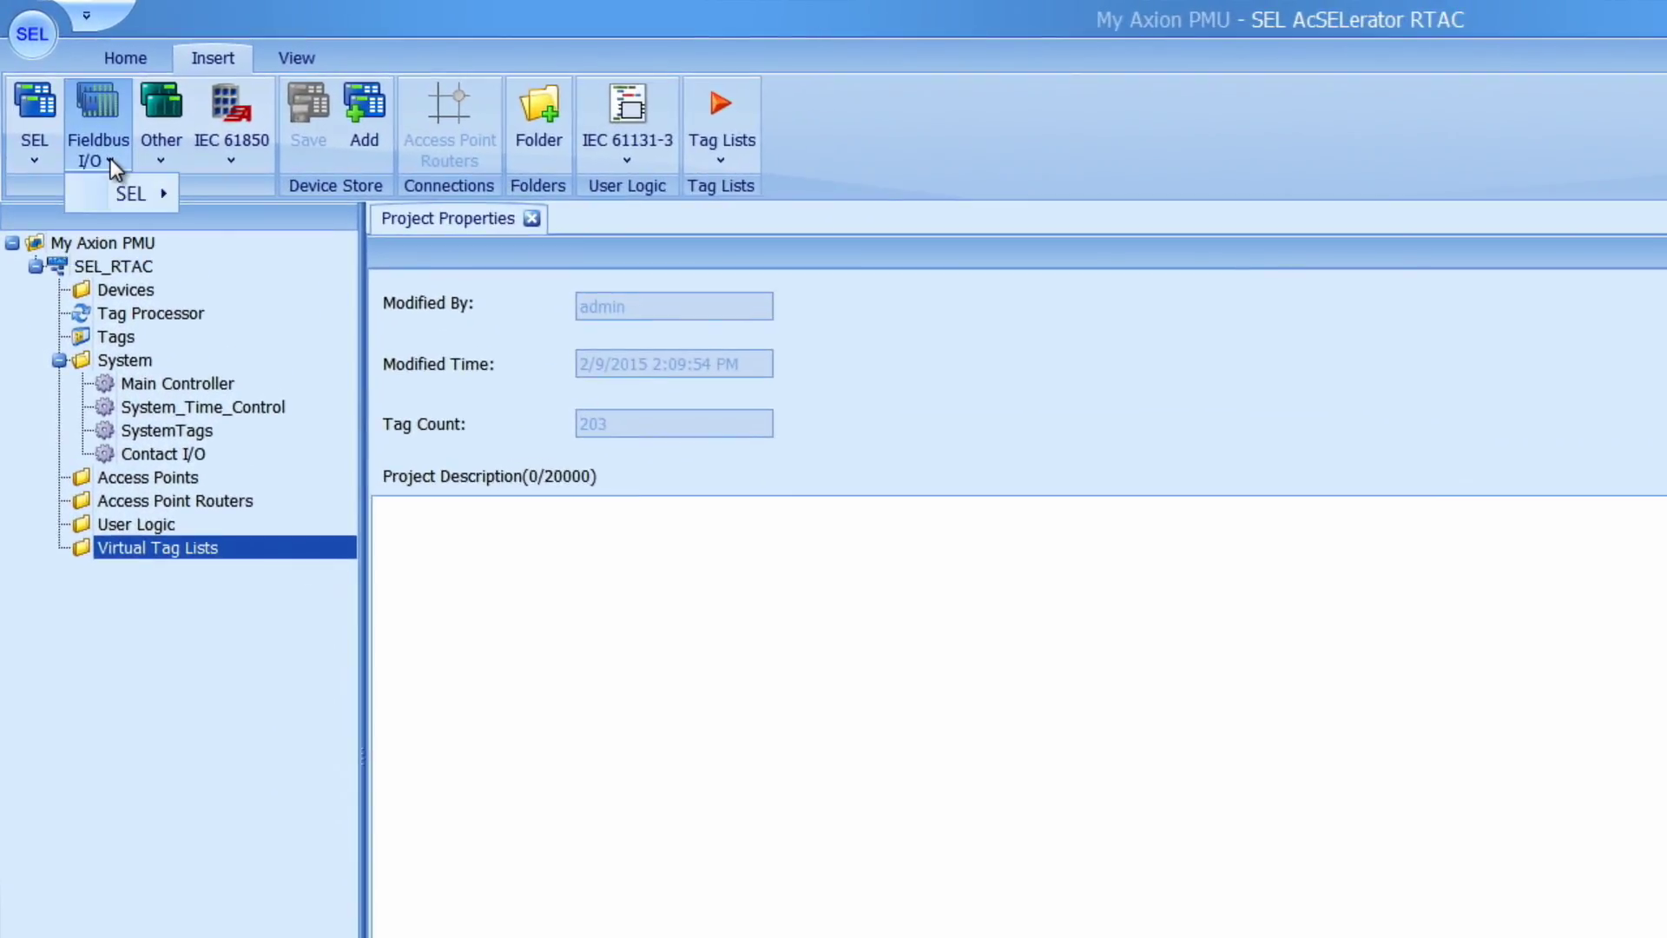
{"action": "mouse_move", "coordinate": [131, 193]}
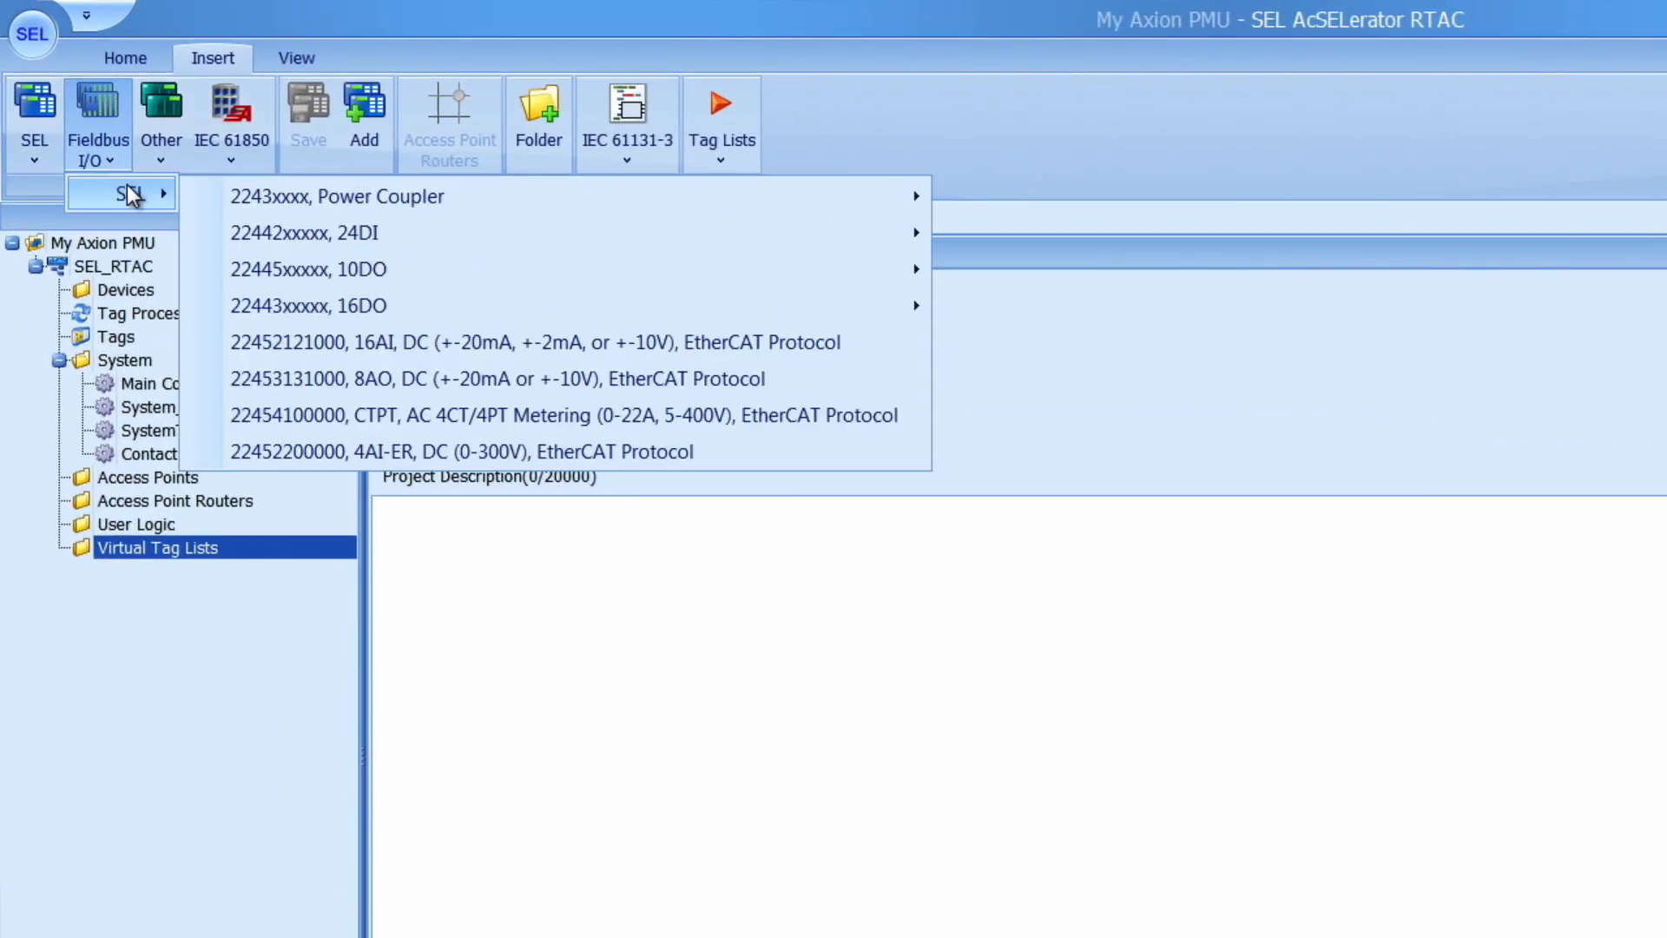
{"action": "mouse_move", "coordinate": [392, 231]}
{"action": "mouse_move", "coordinate": [458, 206]}
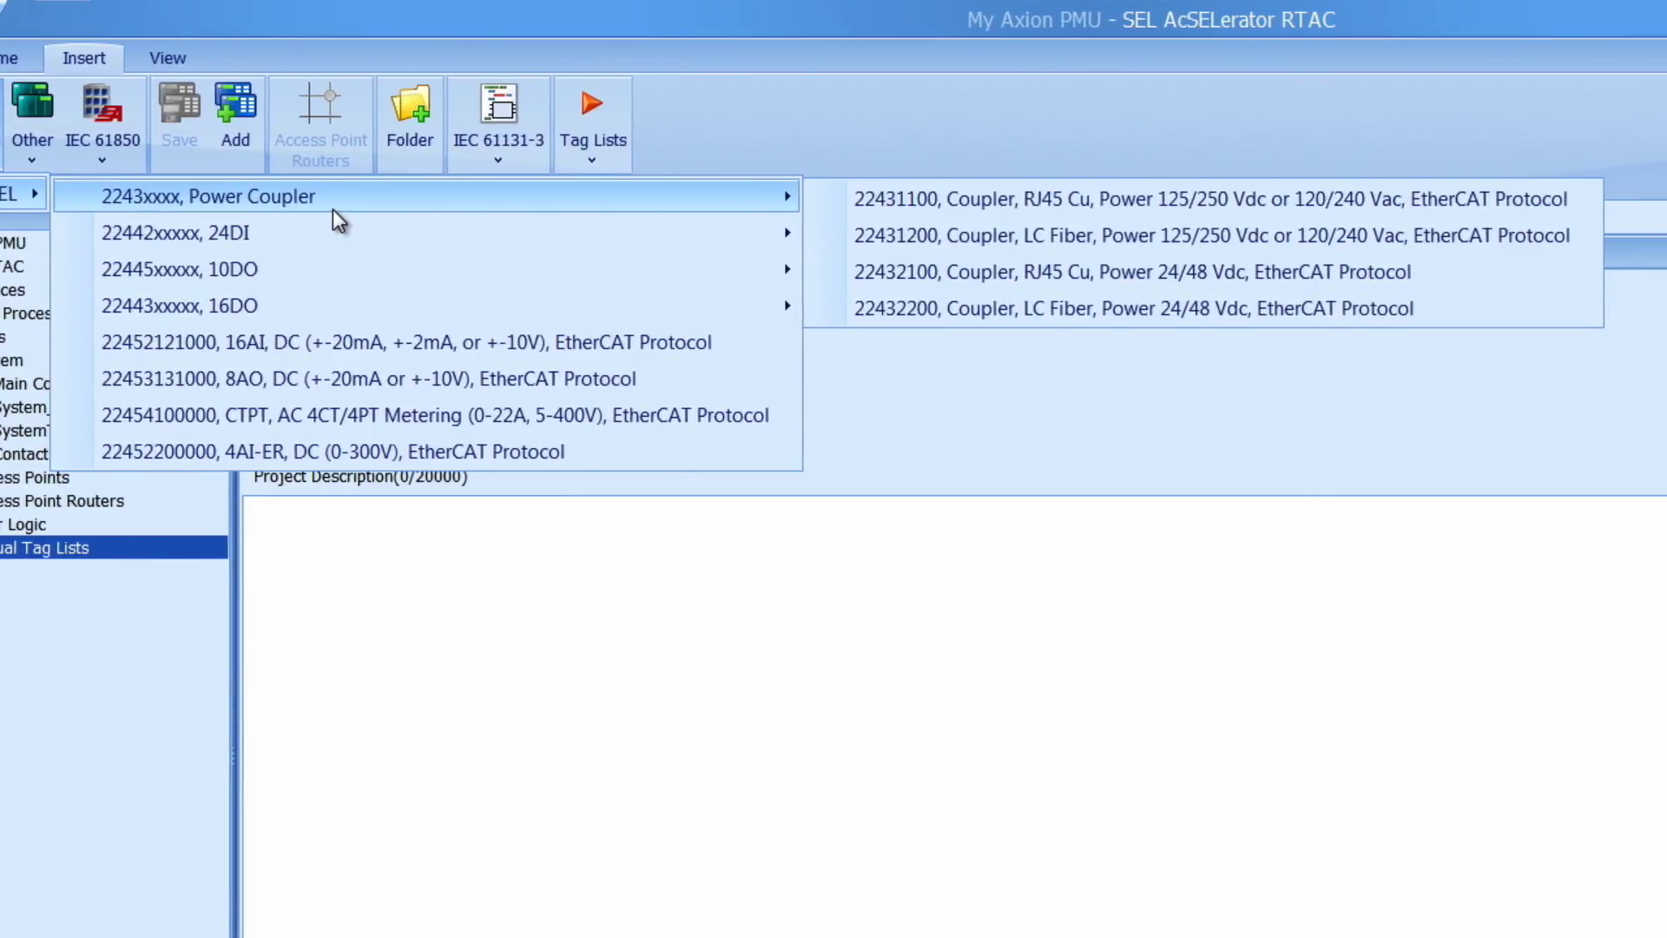
{"action": "mouse_move", "coordinate": [745, 211]}
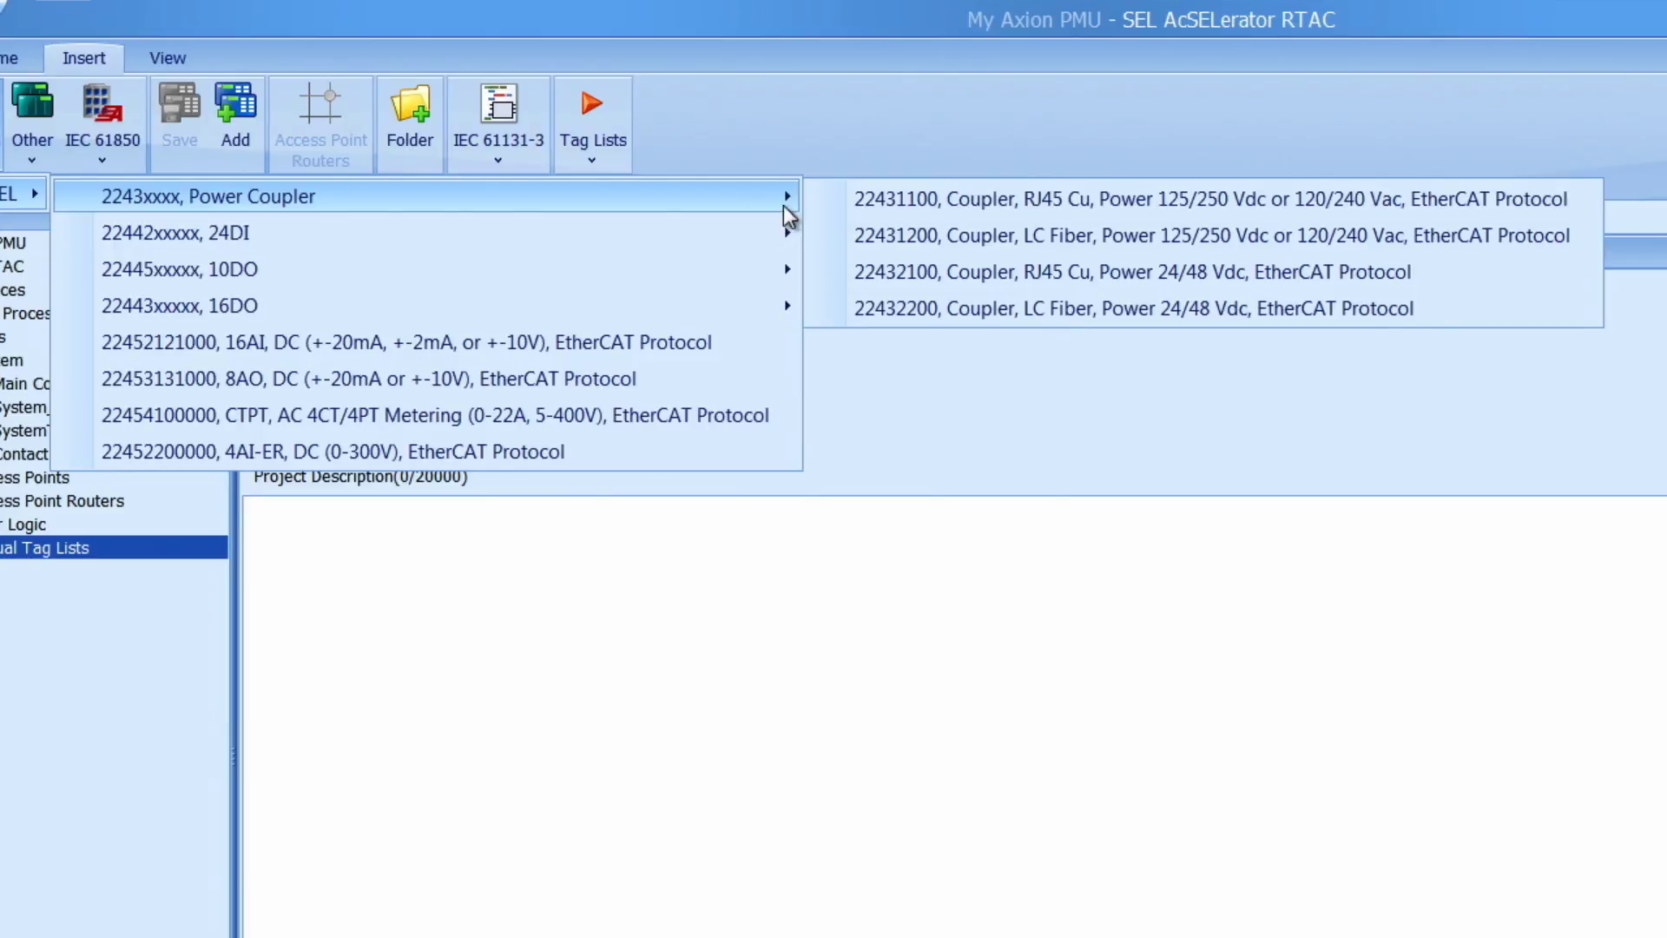
{"action": "left_click", "coordinate": [915, 210]}
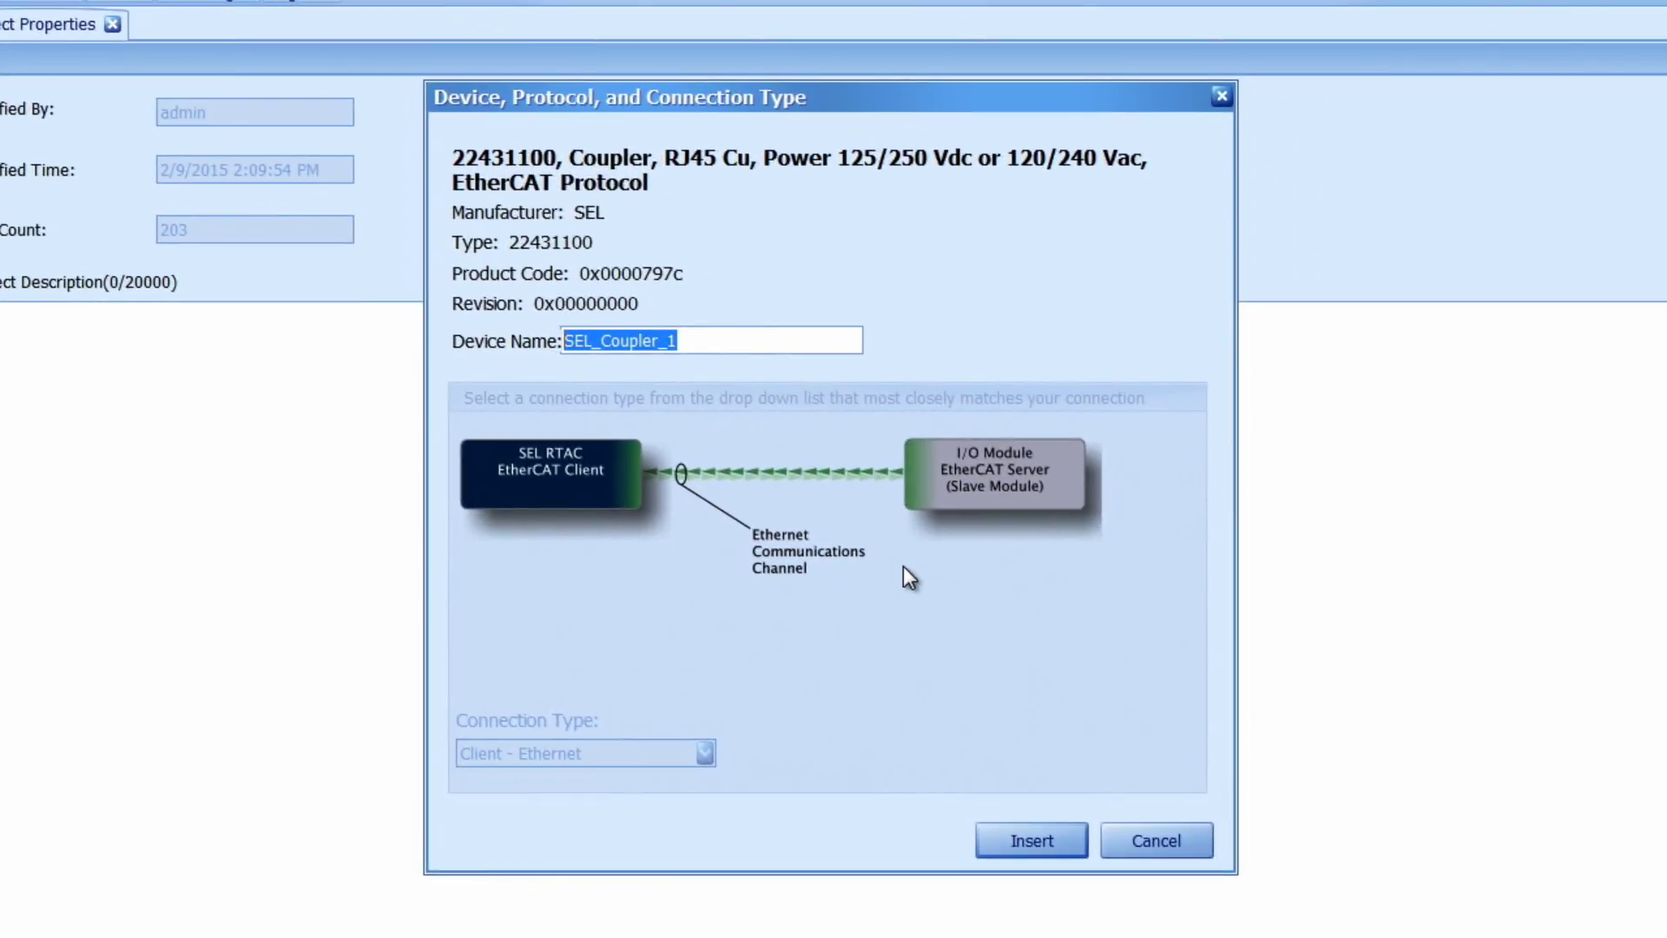
Name the coupler PC_SlotB and insert it into the project.
{"action": "type", "text": "PC"}
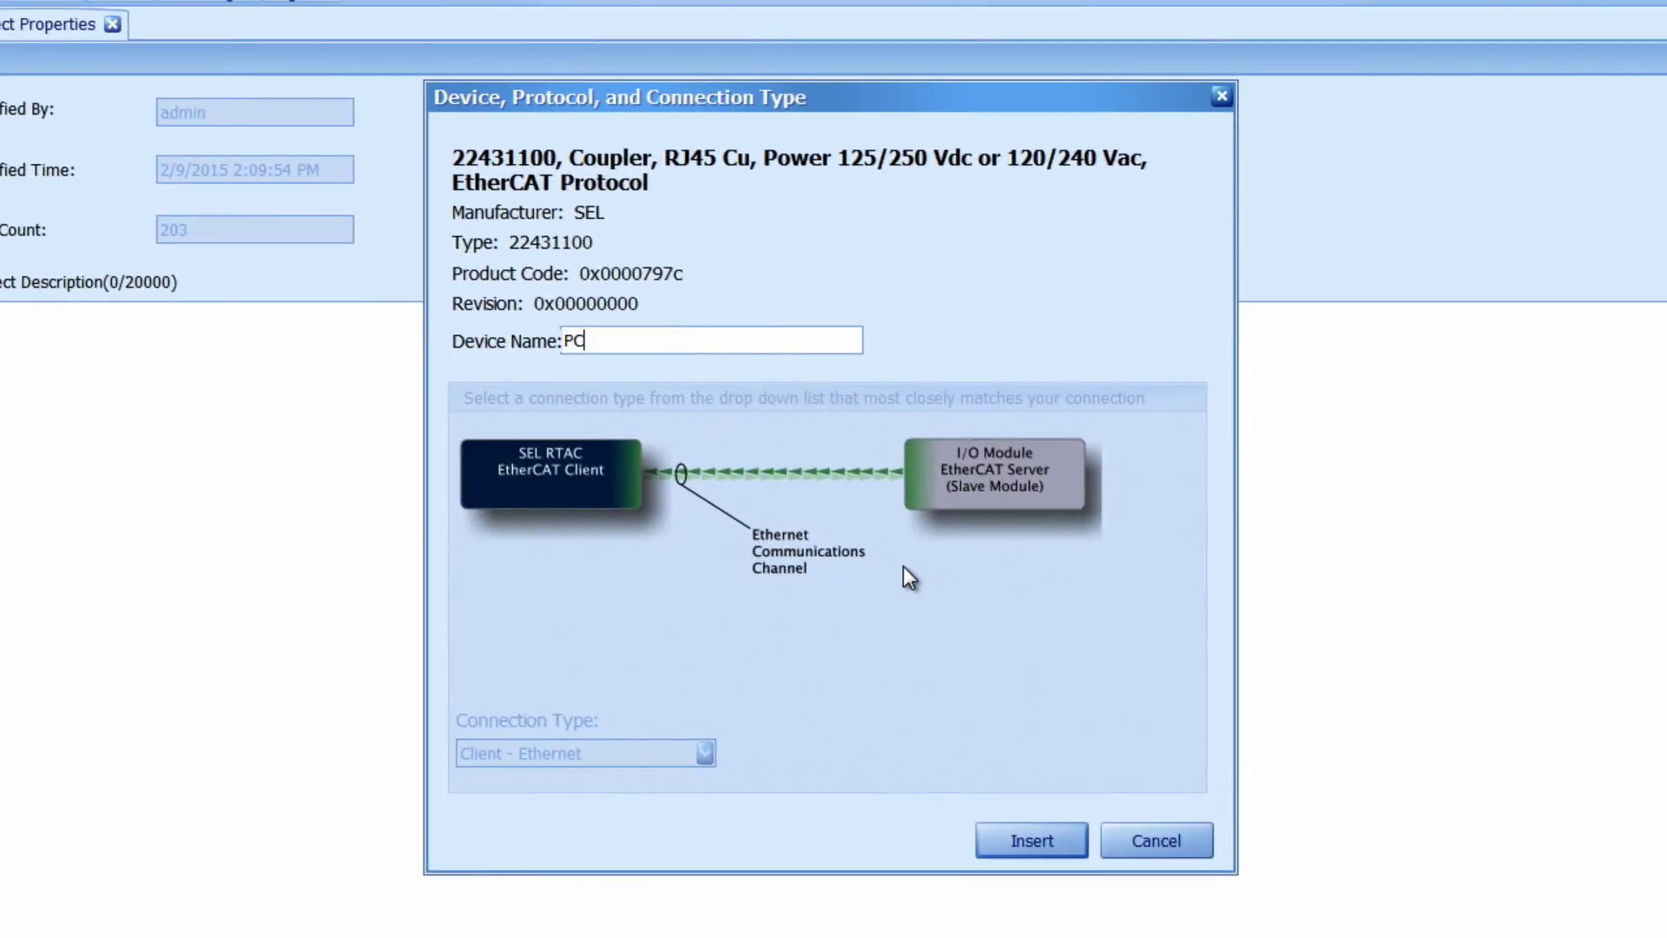
{"action": "type", "text": "_SL"}
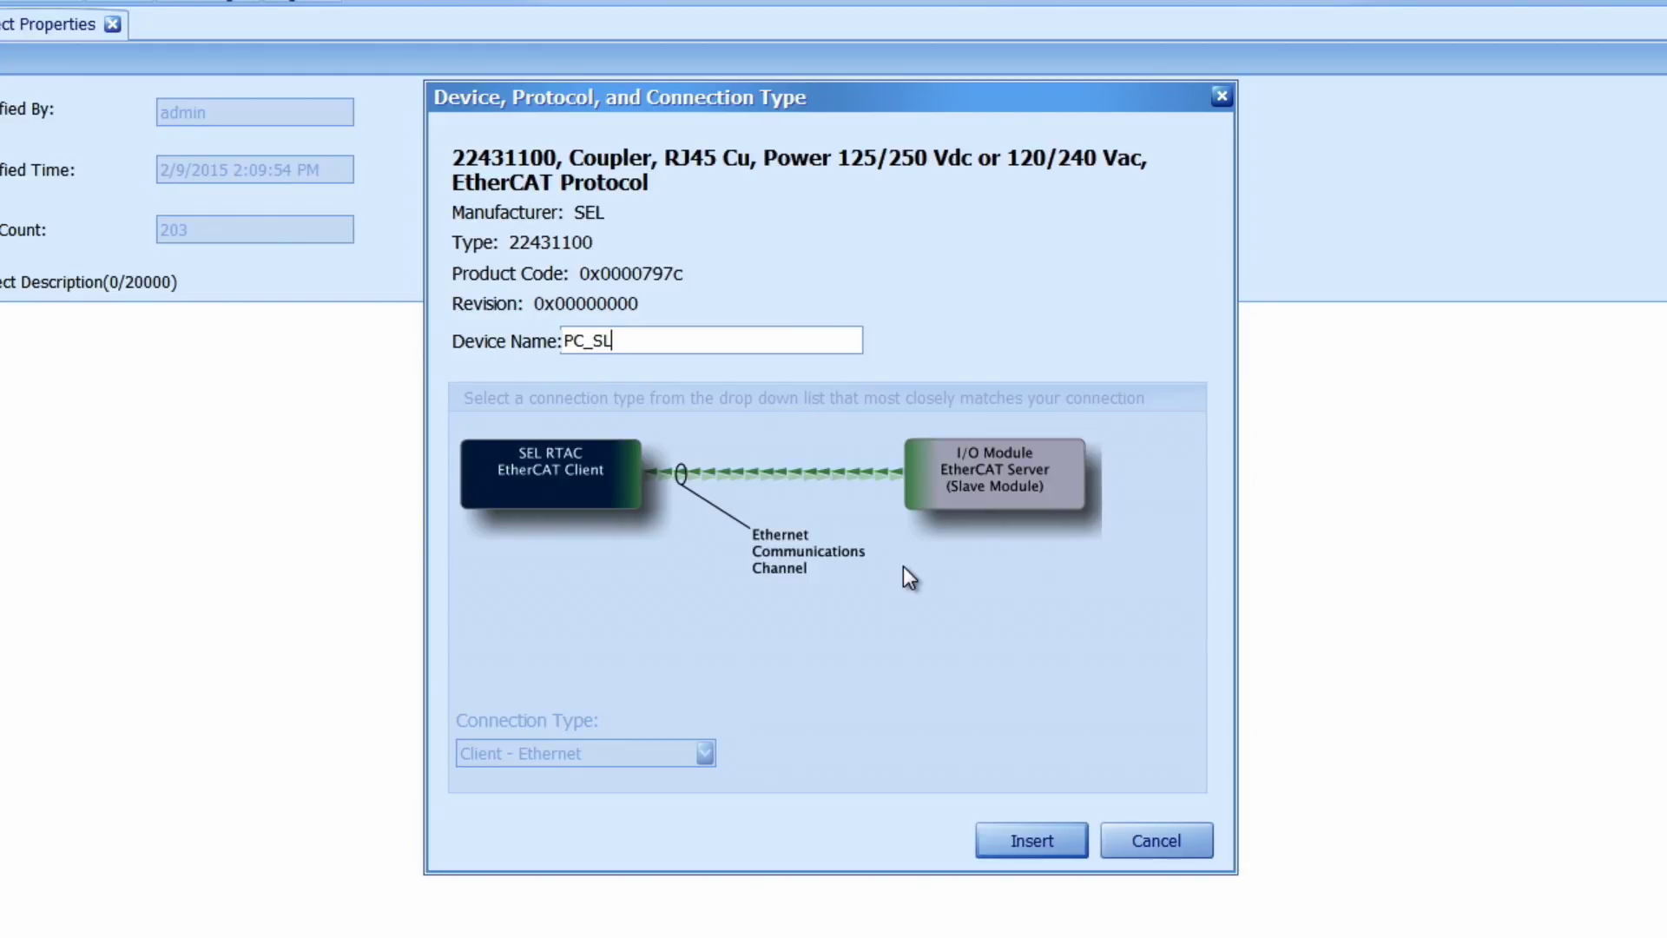
{"action": "key", "text": "BackSpace"}
{"action": "type", "text": "lotB"}
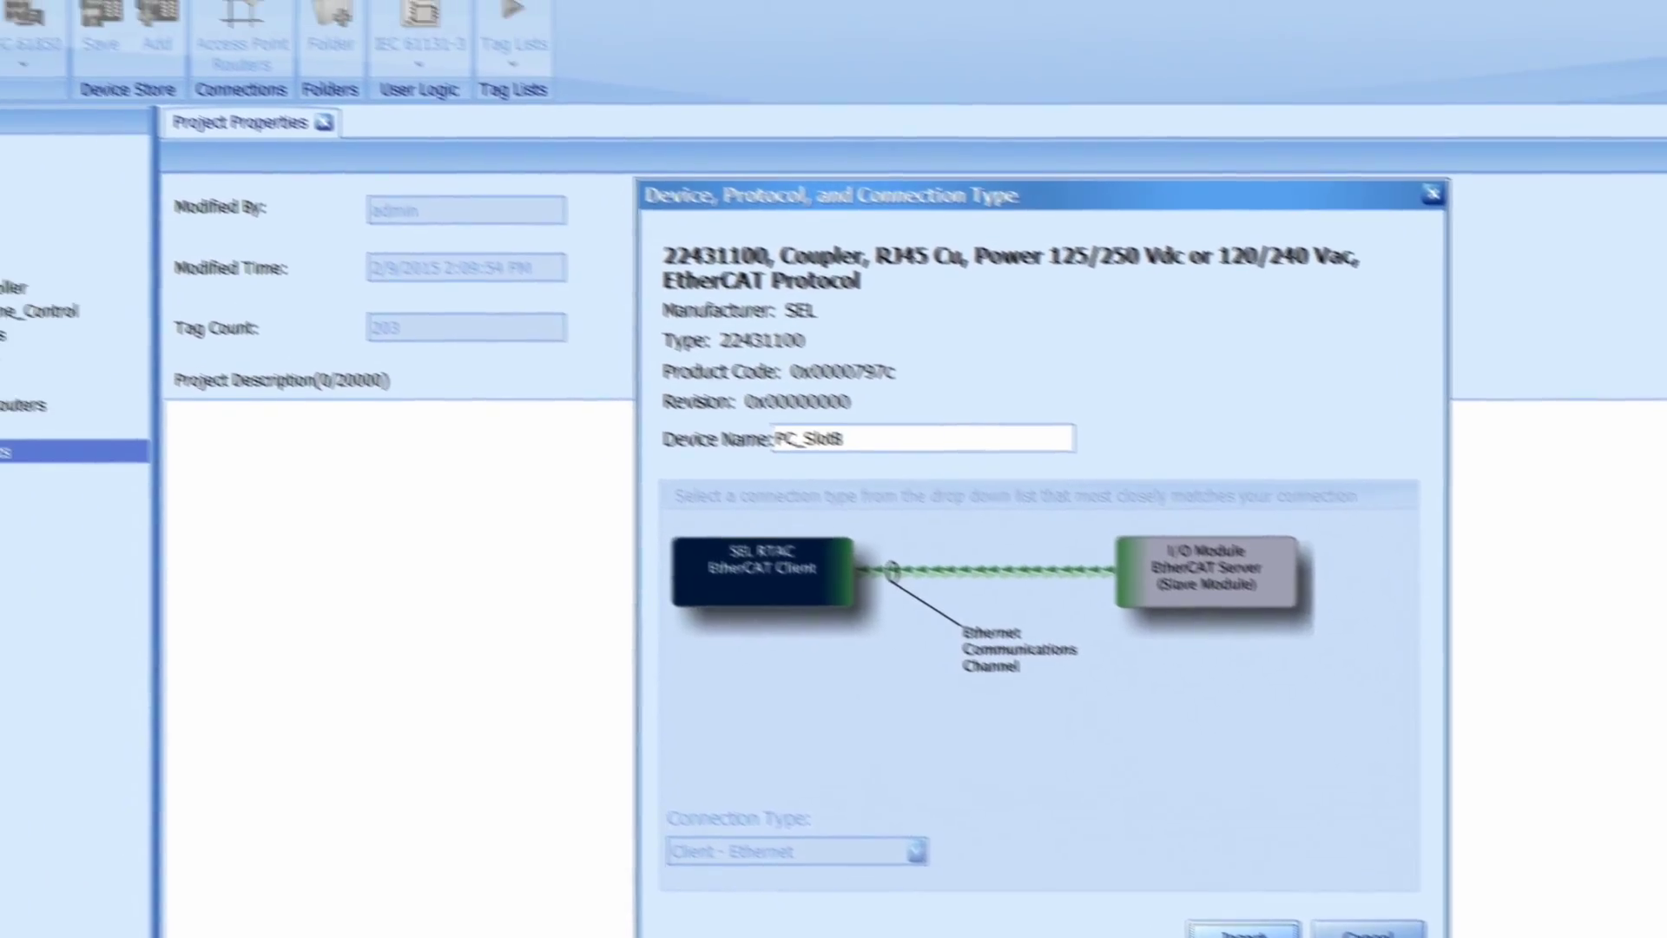
{"action": "left_click", "coordinate": [1034, 852]}
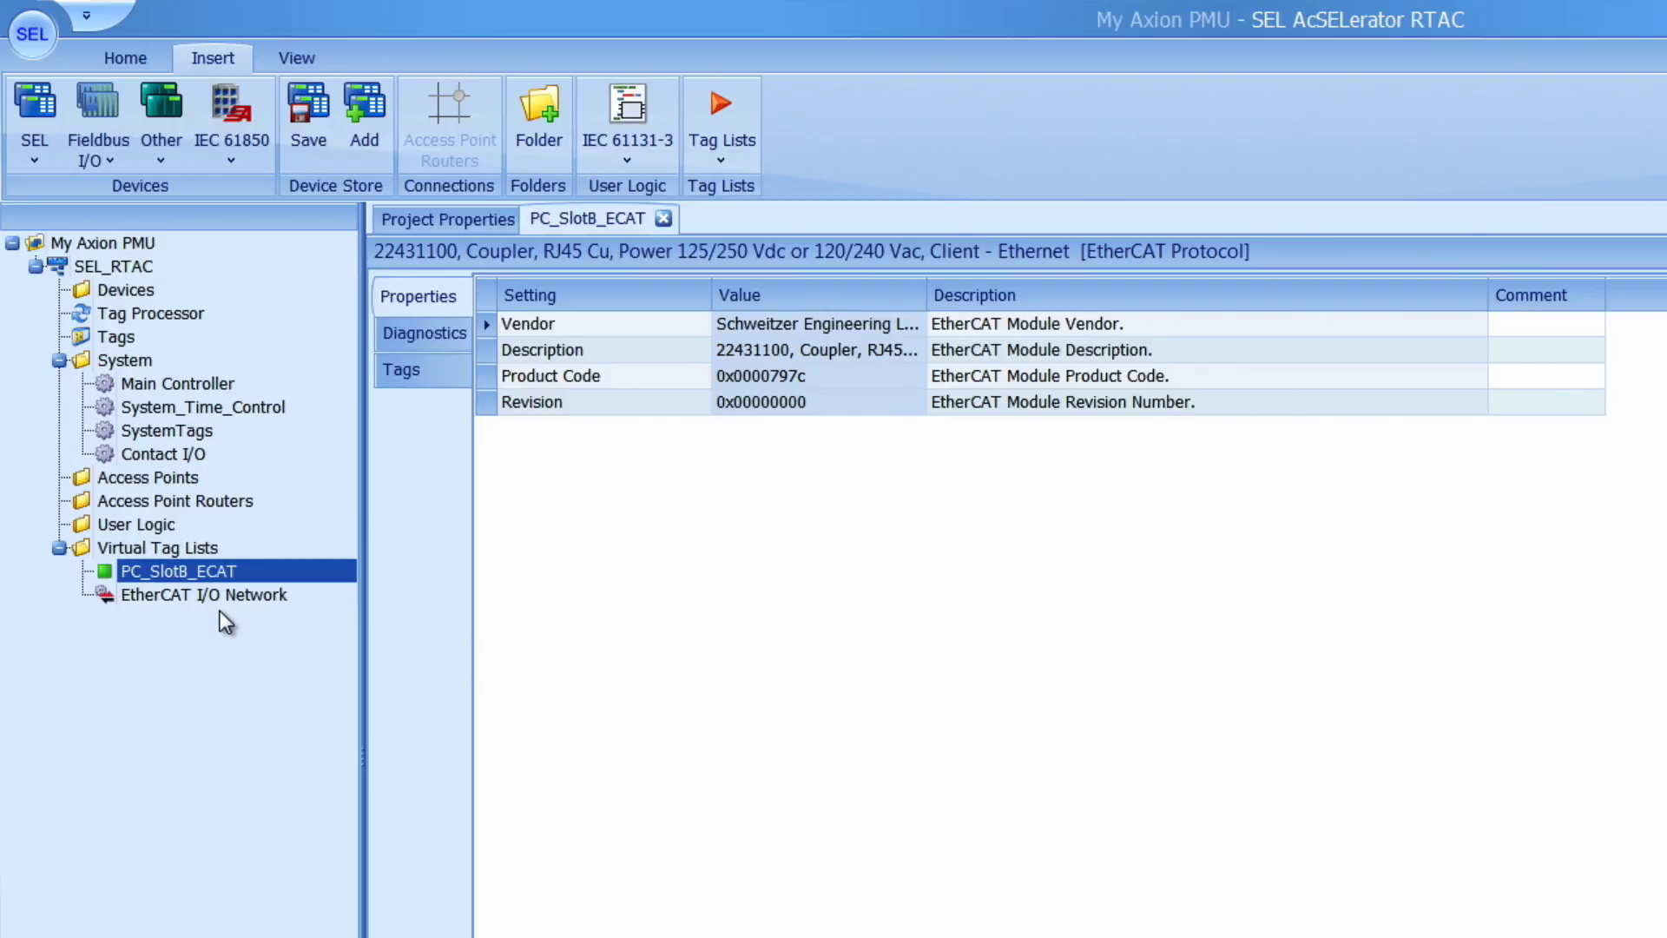
{"action": "left_click", "coordinate": [82, 143]}
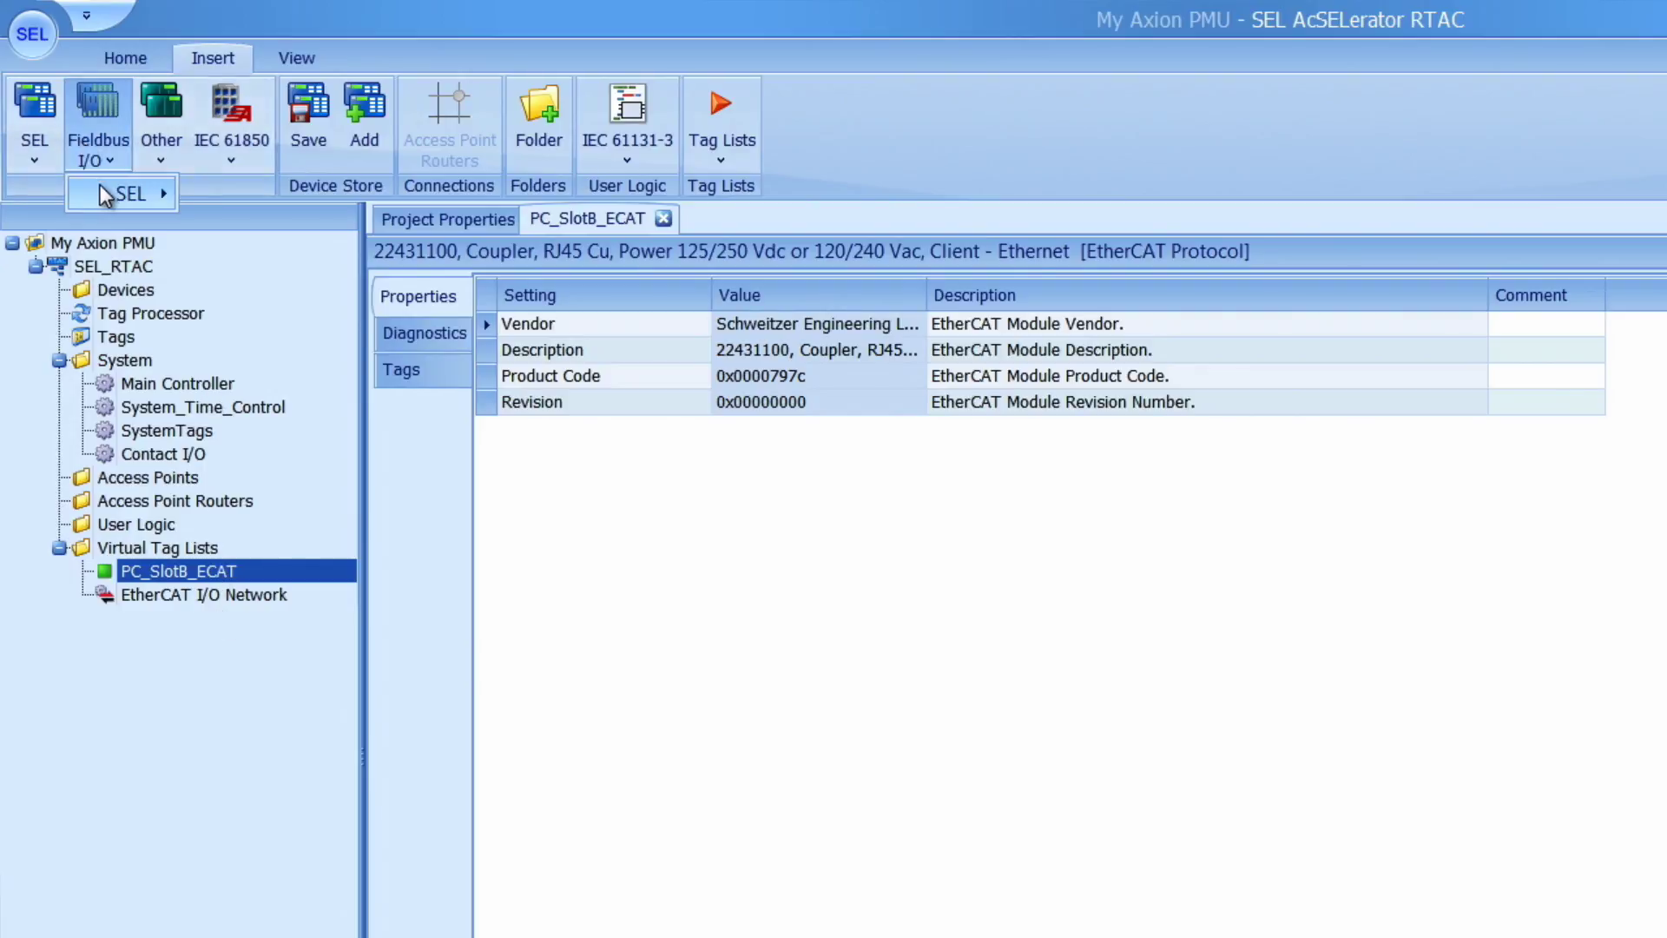
{"action": "mouse_move", "coordinate": [101, 188]}
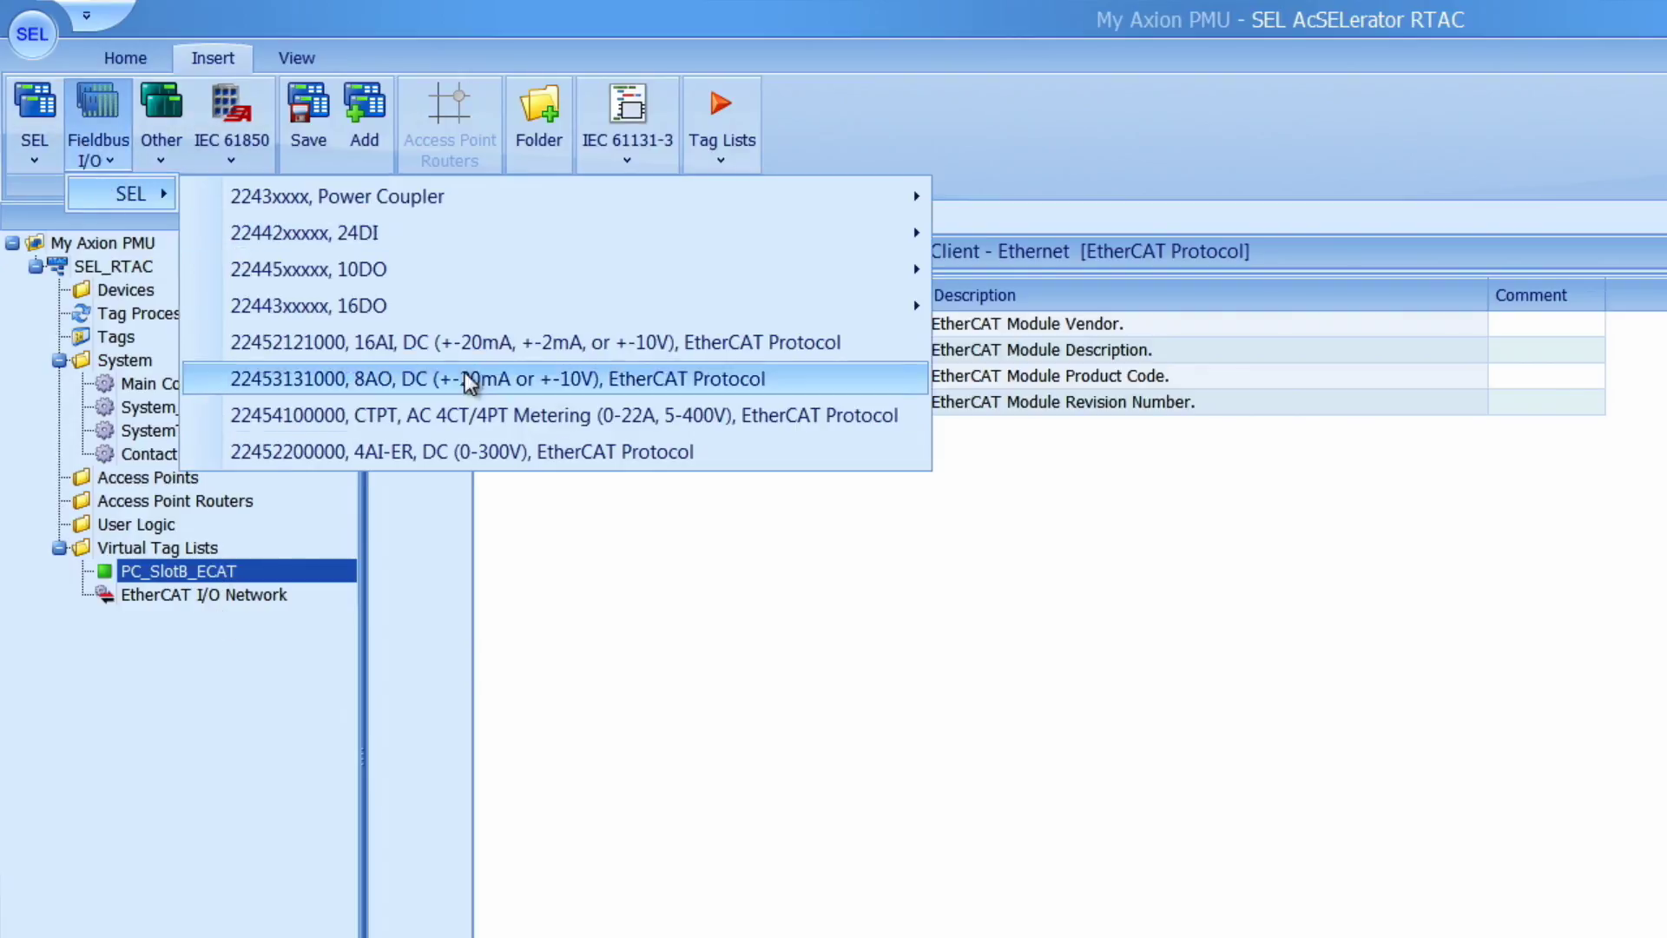
{"action": "left_click", "coordinate": [502, 415]}
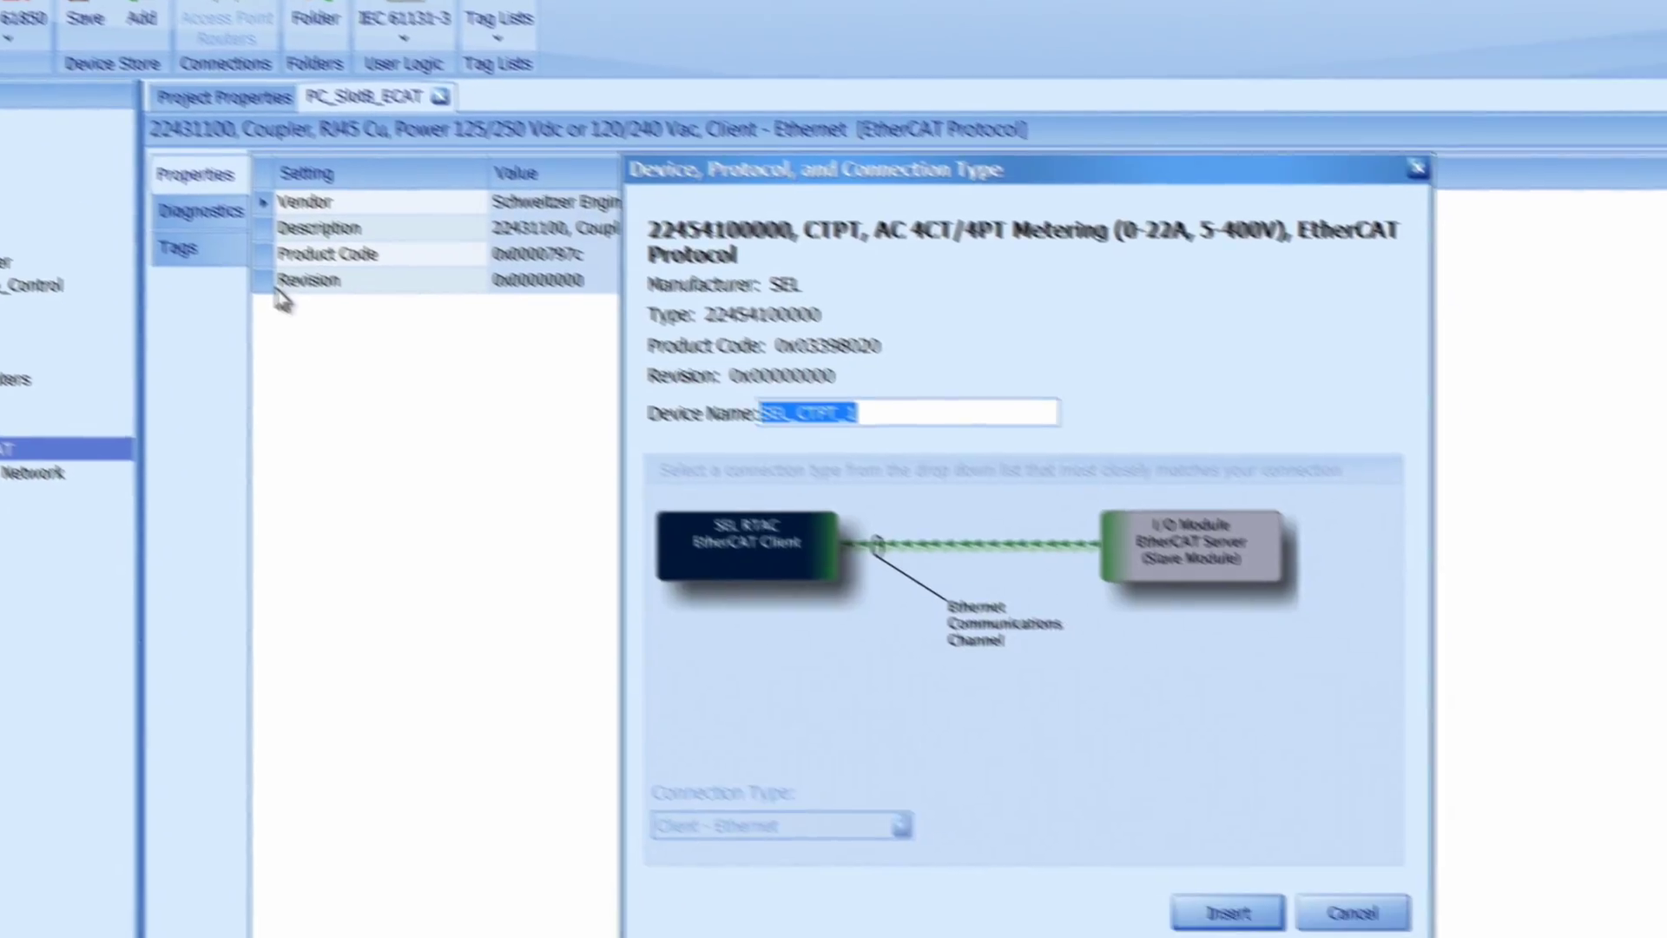
{"action": "type", "text": "CTPT_S"}
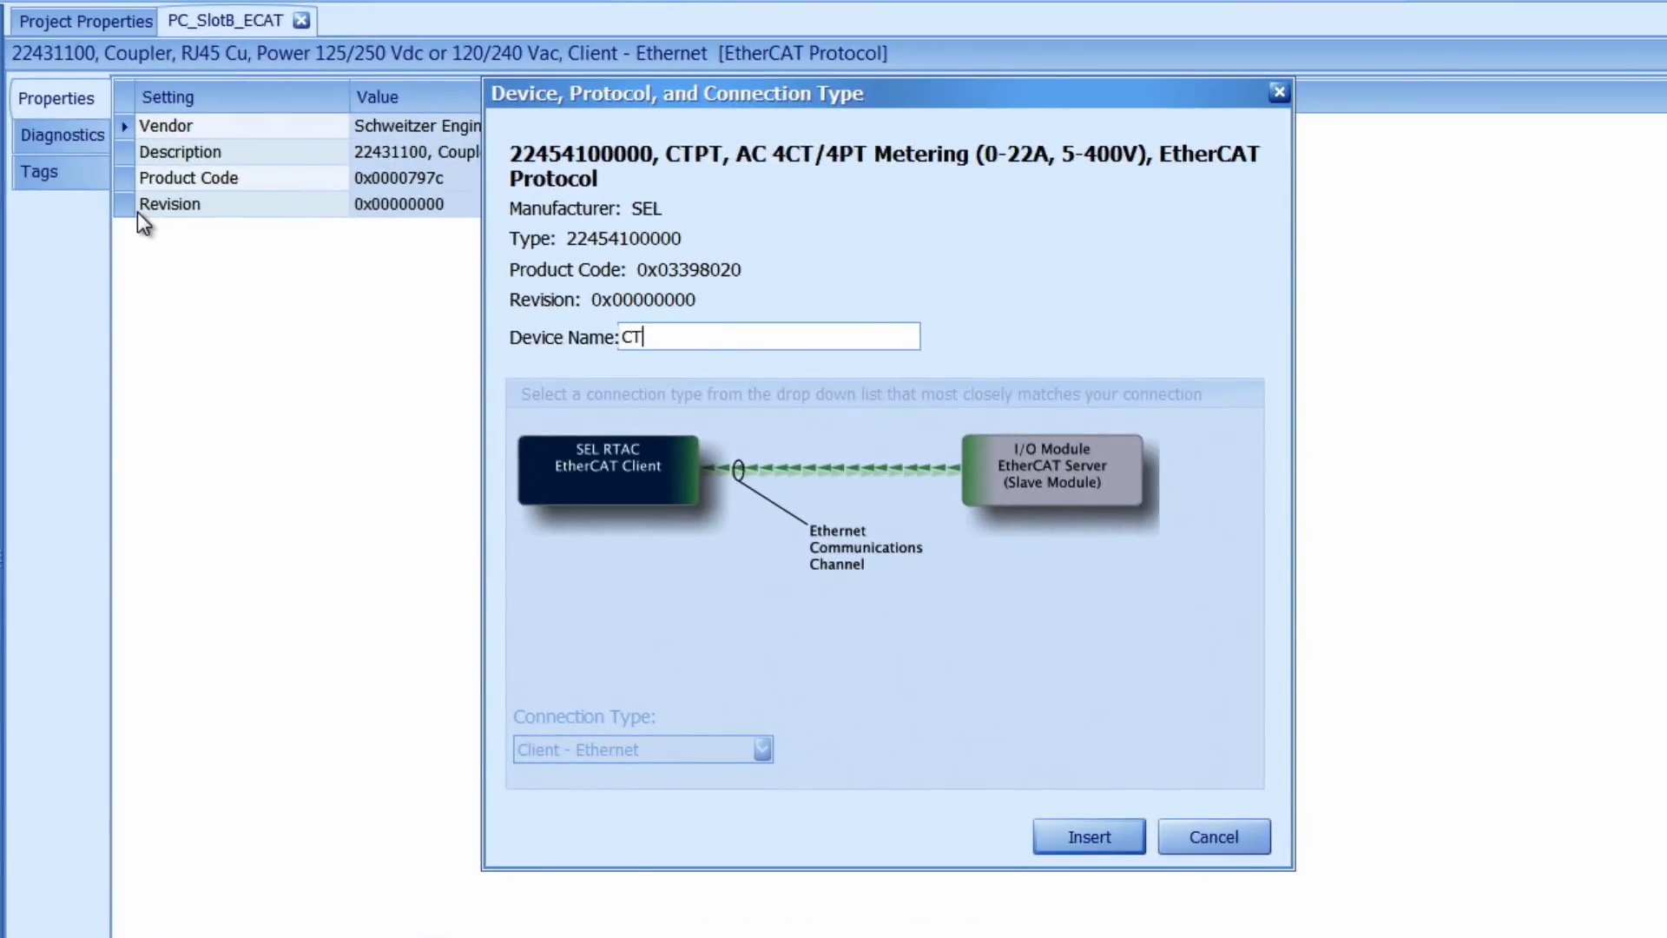
{"action": "type", "text": "lotC"}
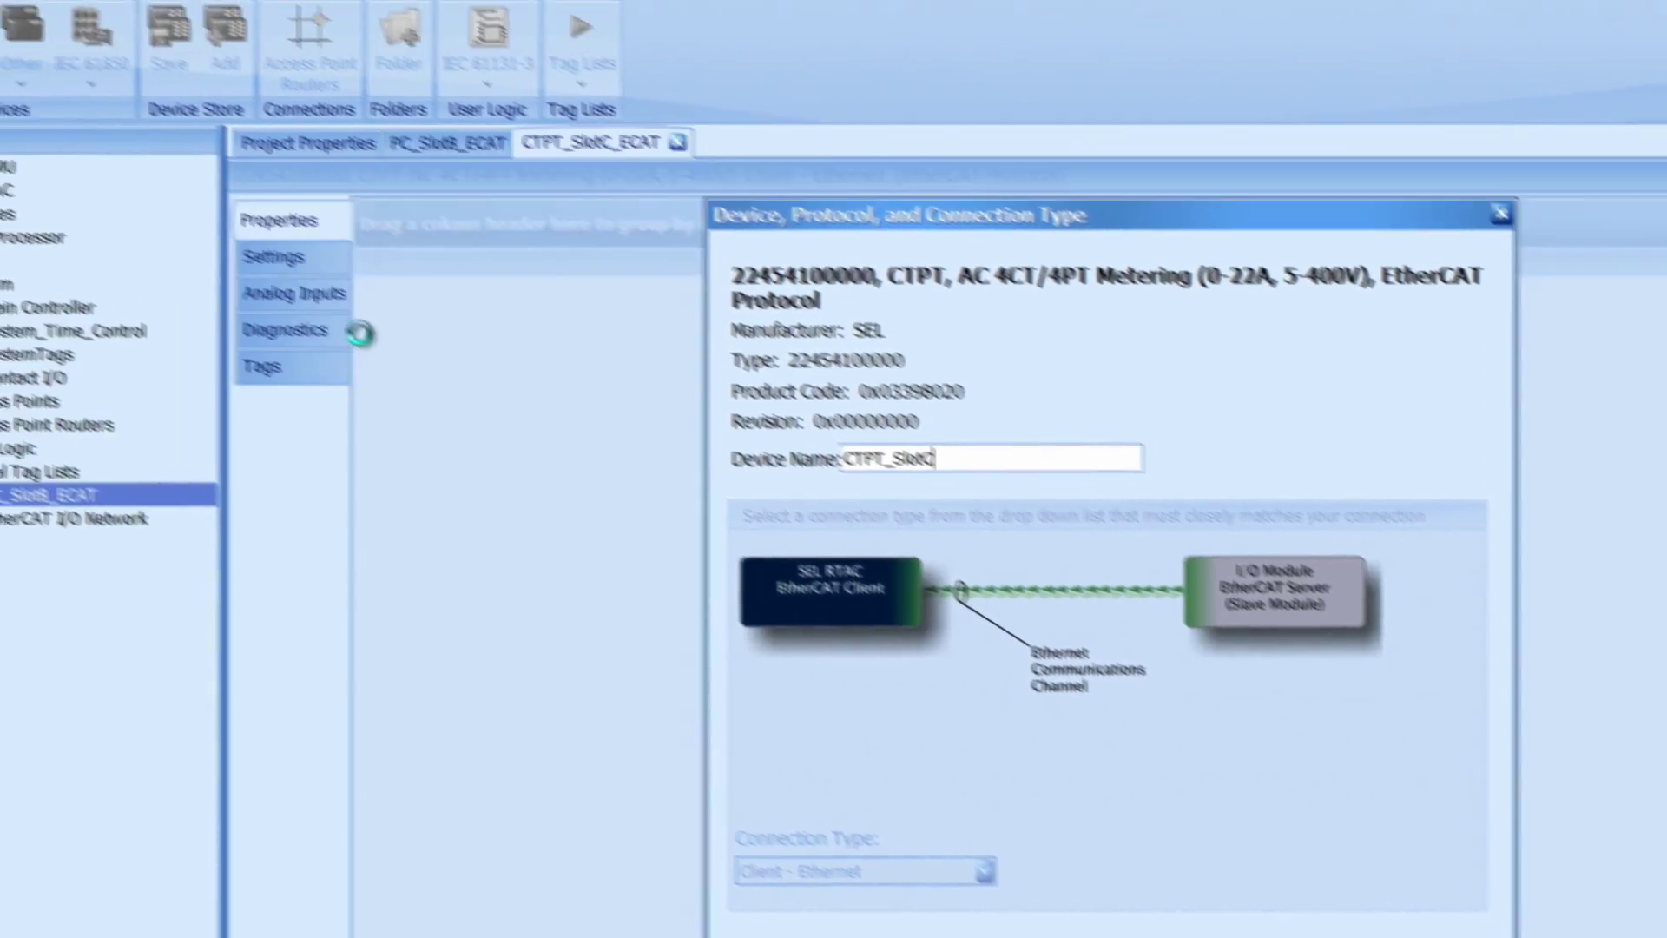
{"action": "key", "text": "Return"}
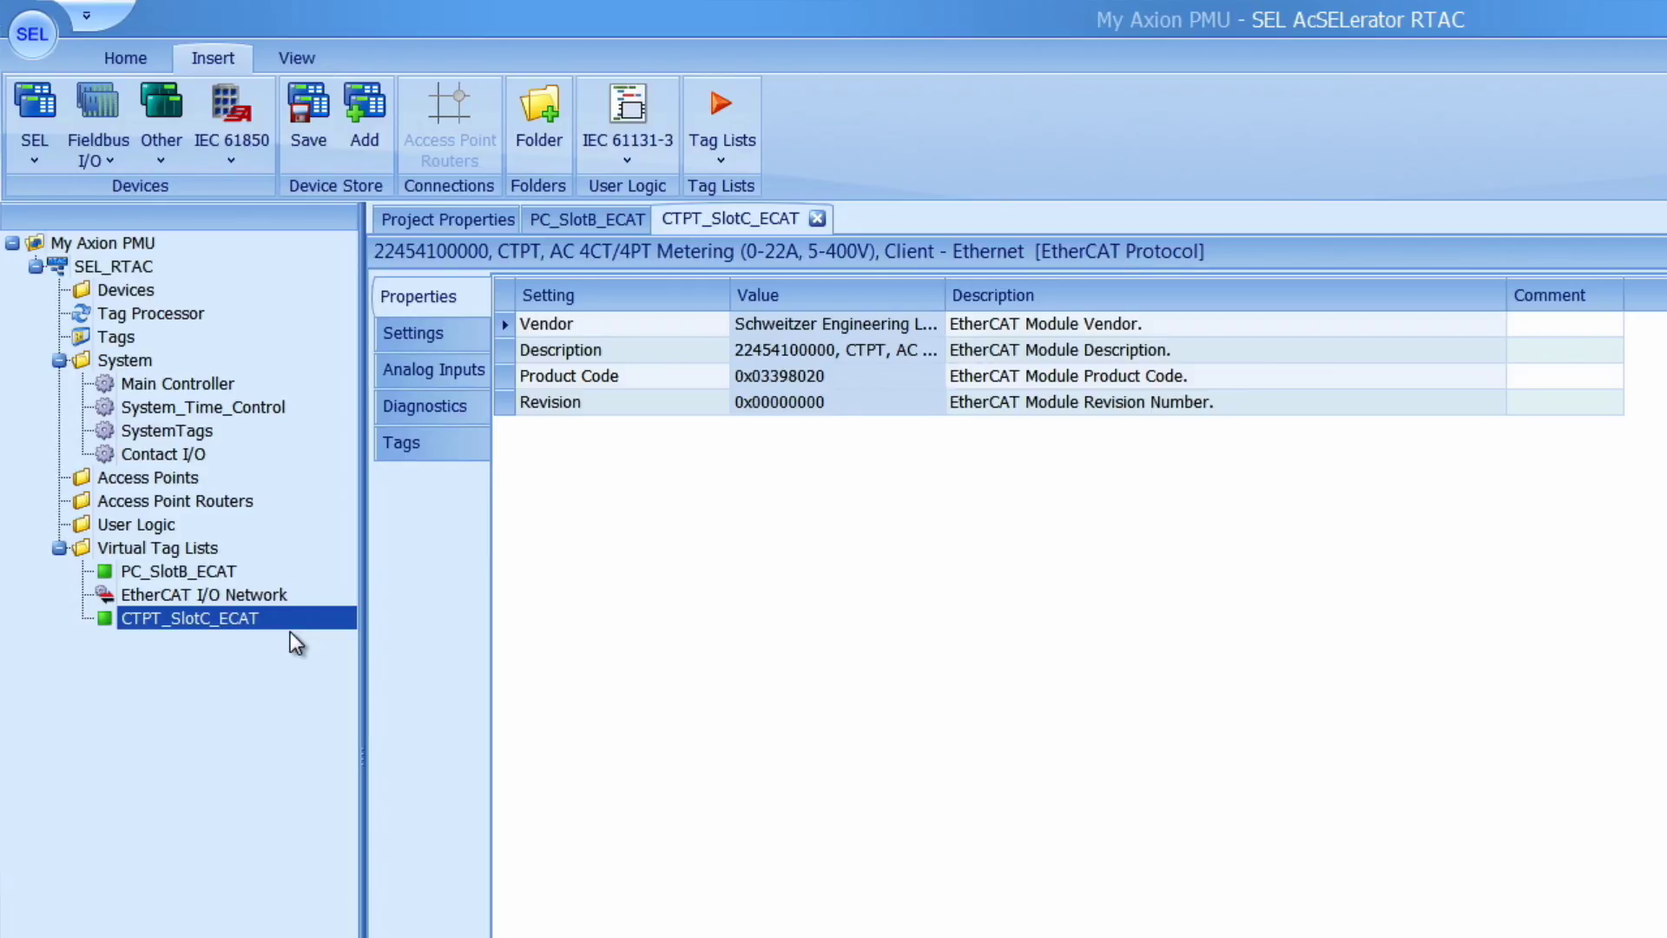
{"action": "left_click", "coordinate": [414, 333]}
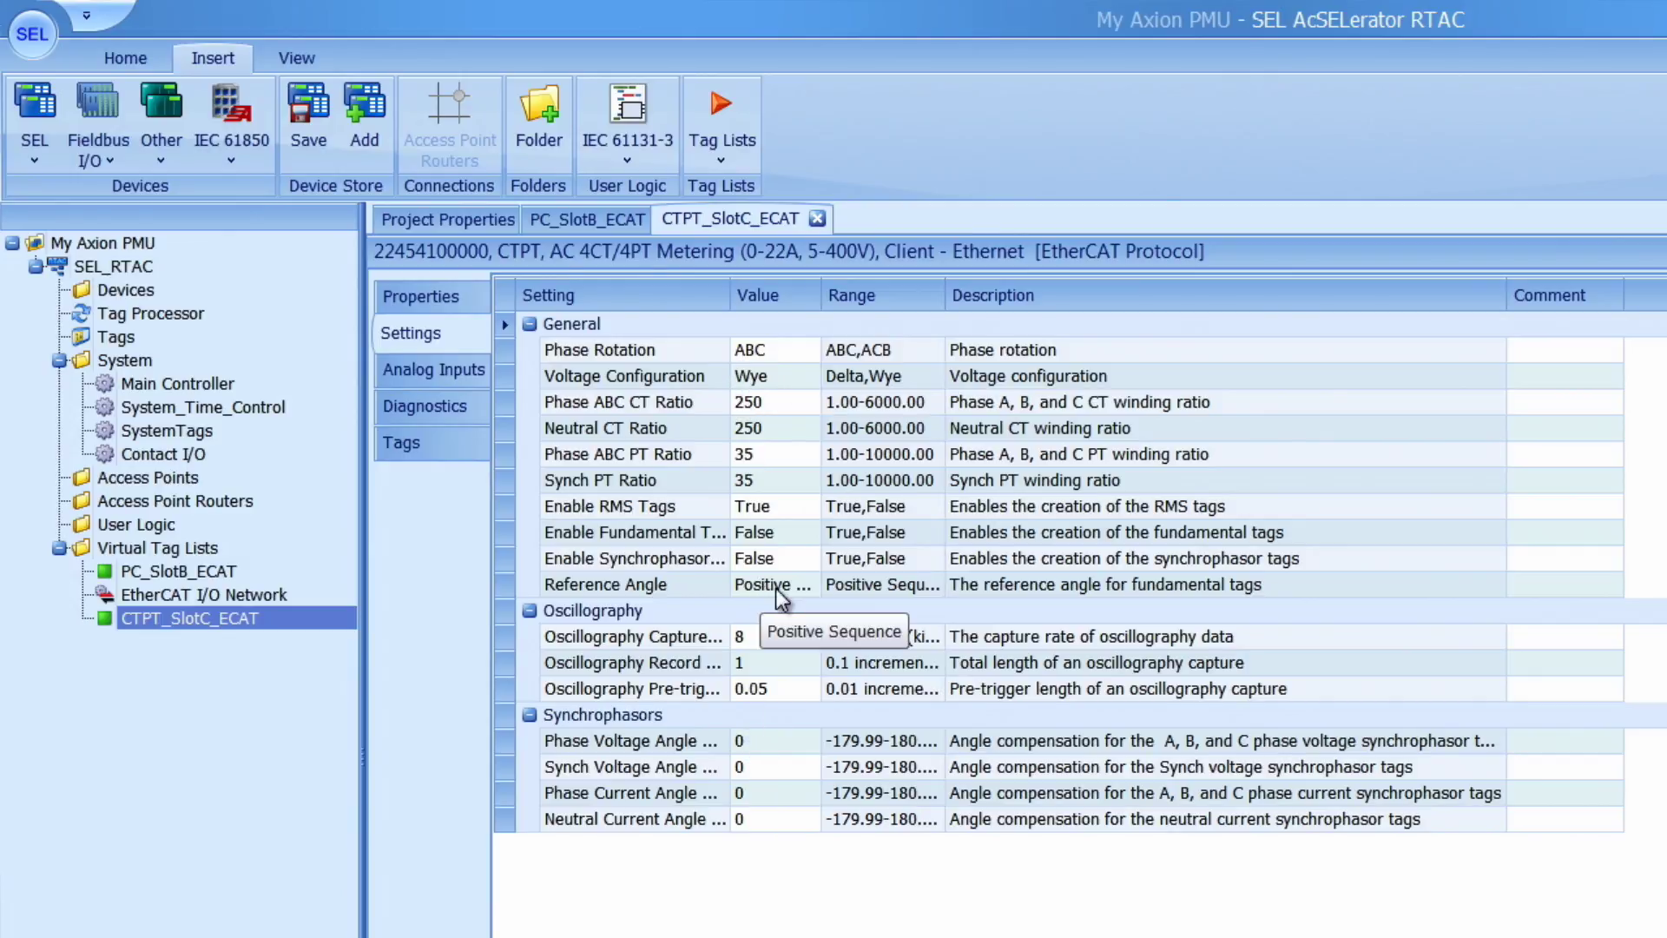
Set Enable Synchrophasor Tags to True and Enable RMS Tags to False on CTPT_SlotC_ECAT.
{"action": "left_click_drag", "start_coordinate": [731, 300], "coordinate": [802, 300]}
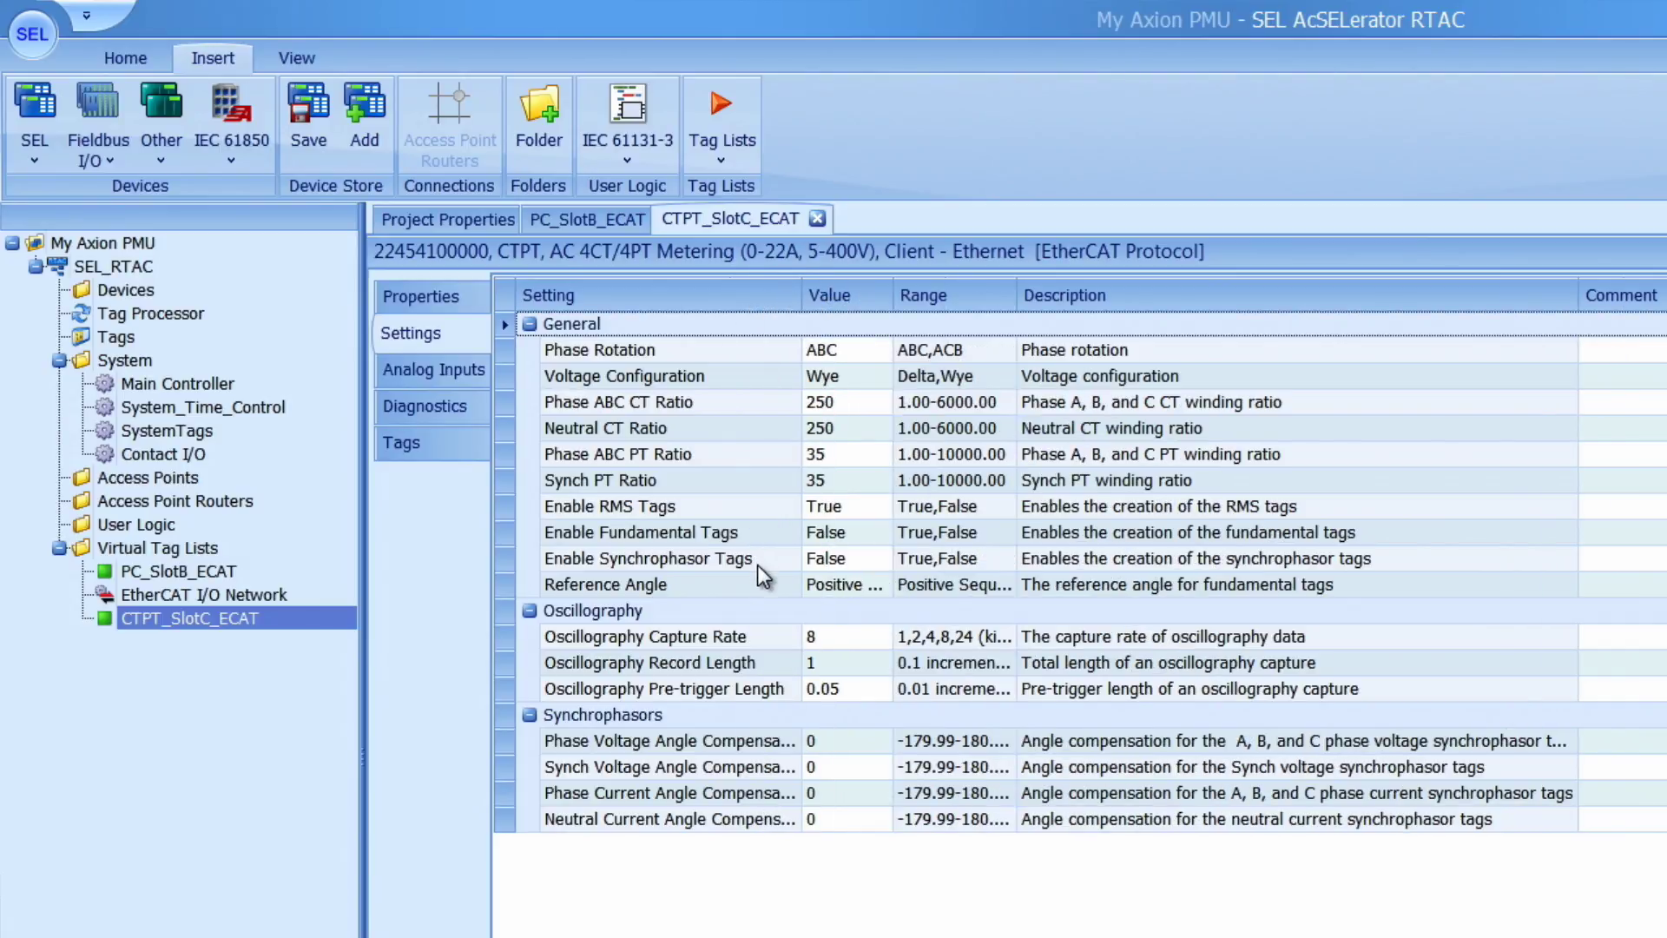
{"action": "double_click", "coordinate": [856, 561]}
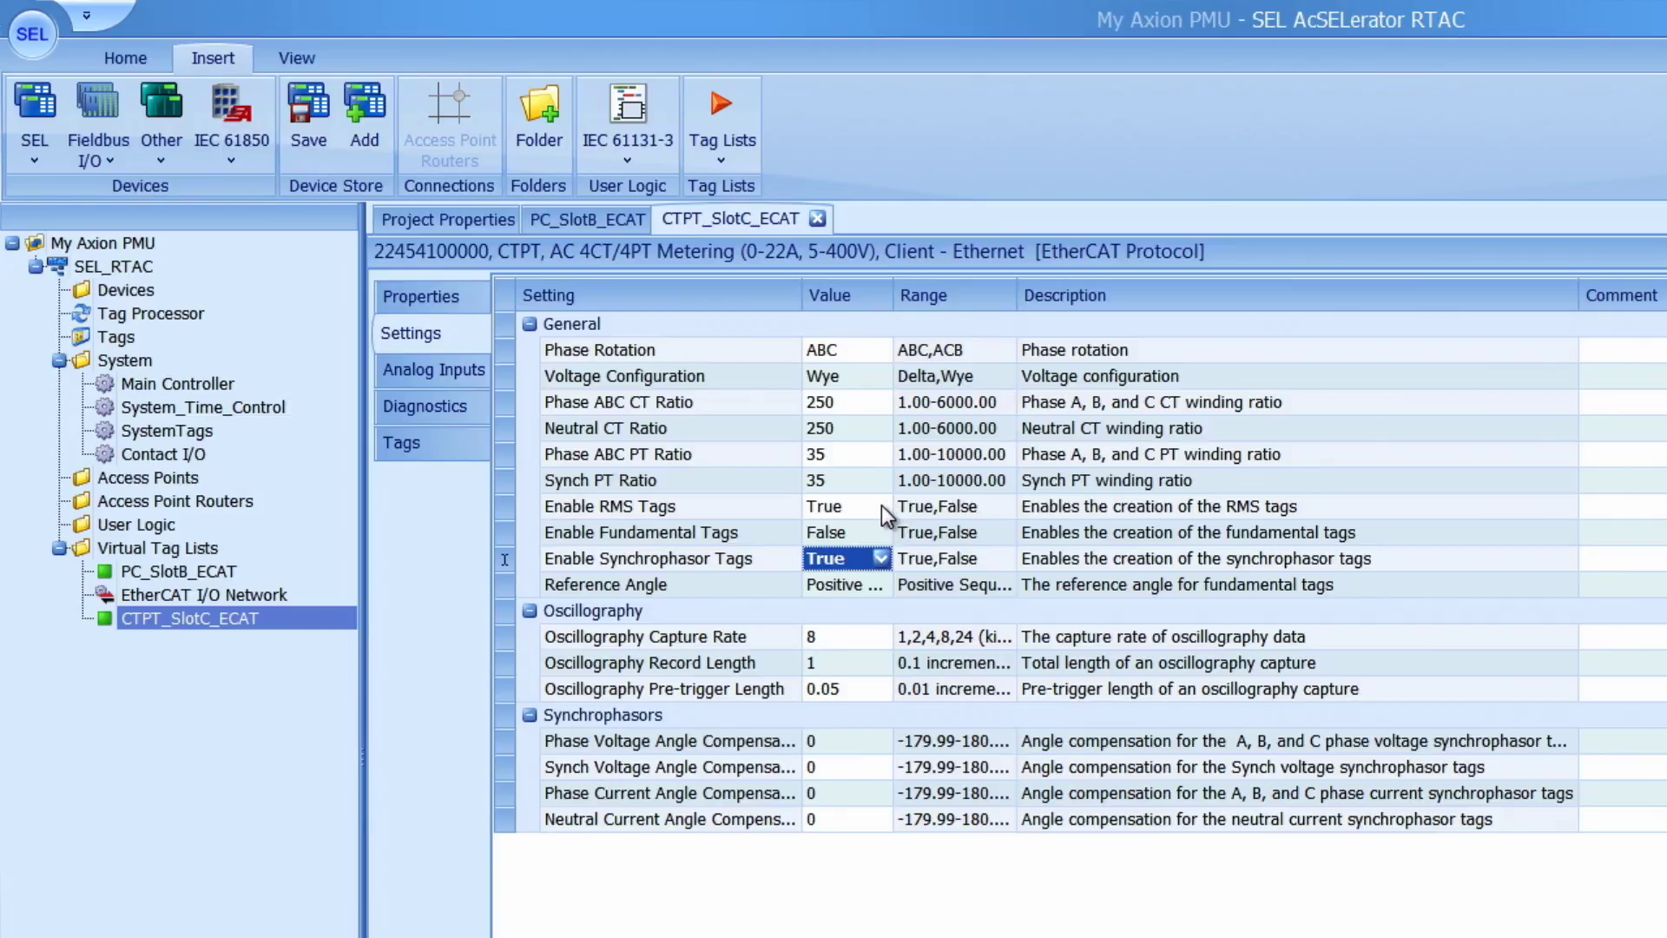
{"action": "double_click", "coordinate": [857, 501]}
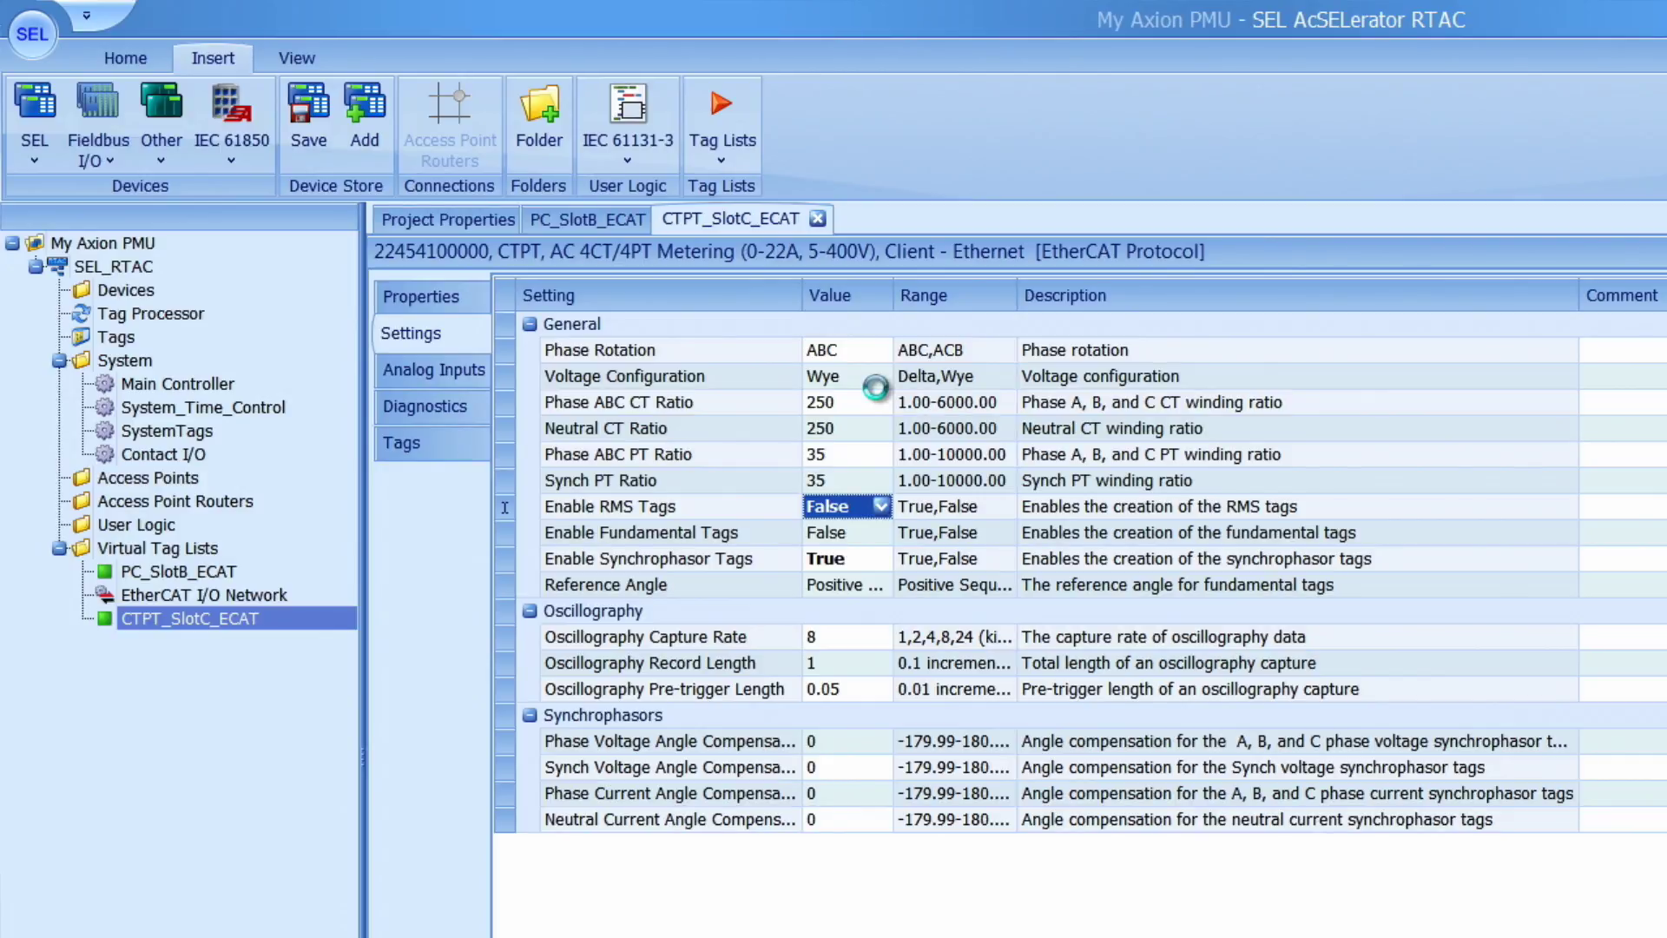
{"action": "left_click", "coordinate": [756, 324]}
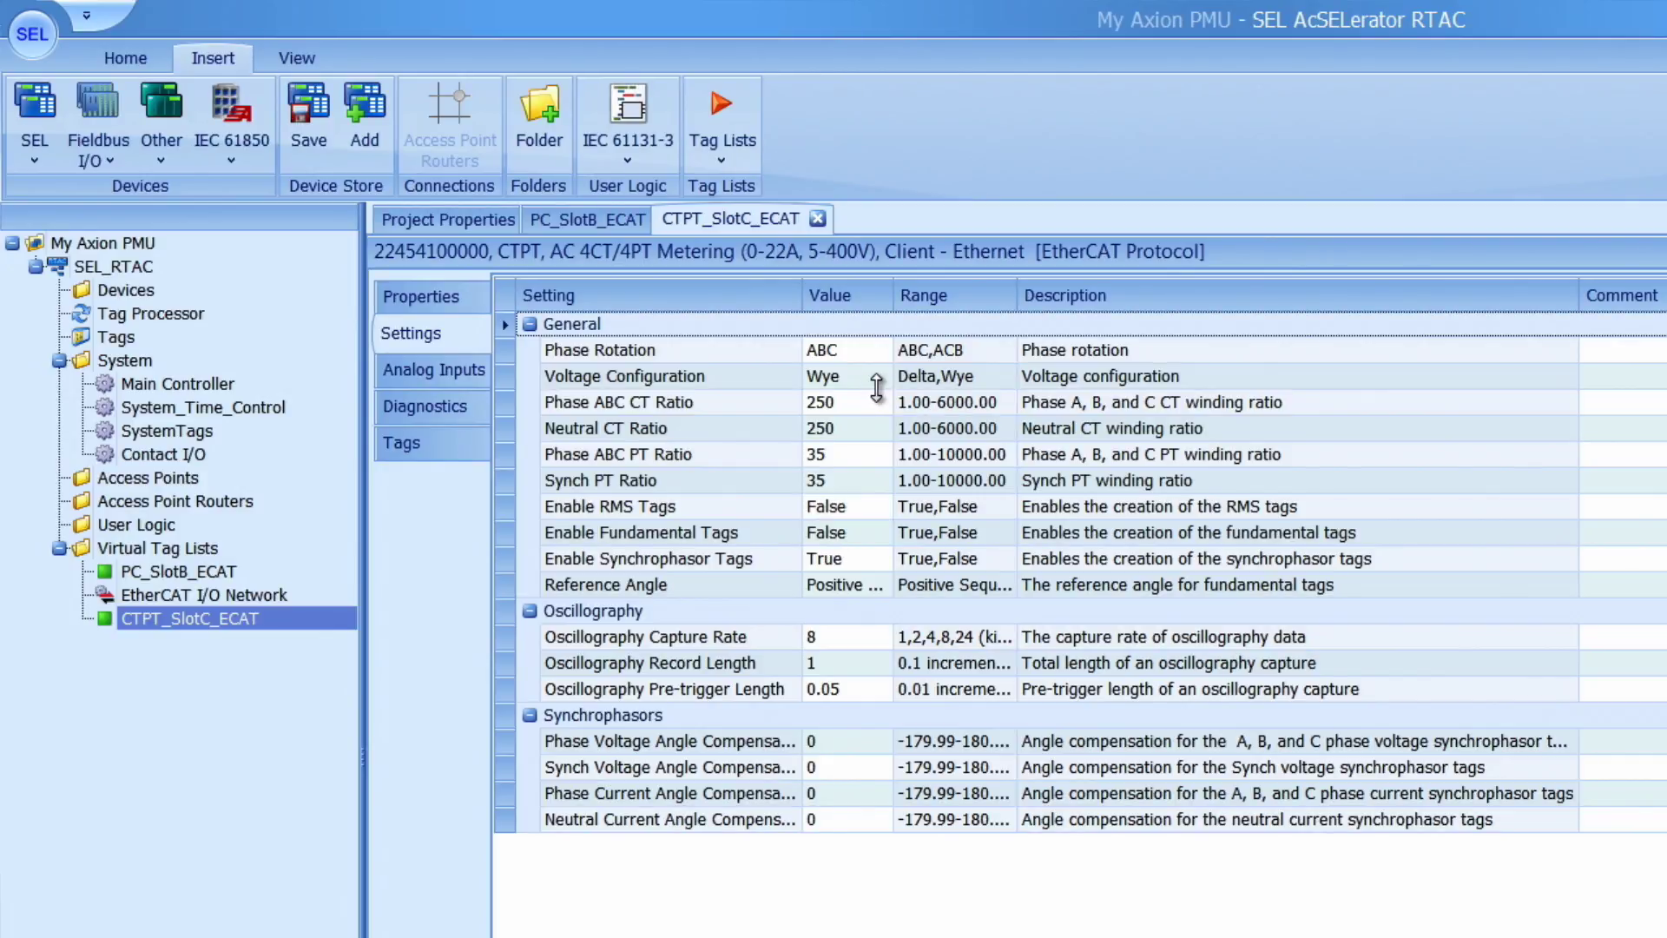
Save the project with cross-task checking.
{"action": "left_click", "coordinate": [32, 33]}
{"action": "mouse_move", "coordinate": [130, 305]}
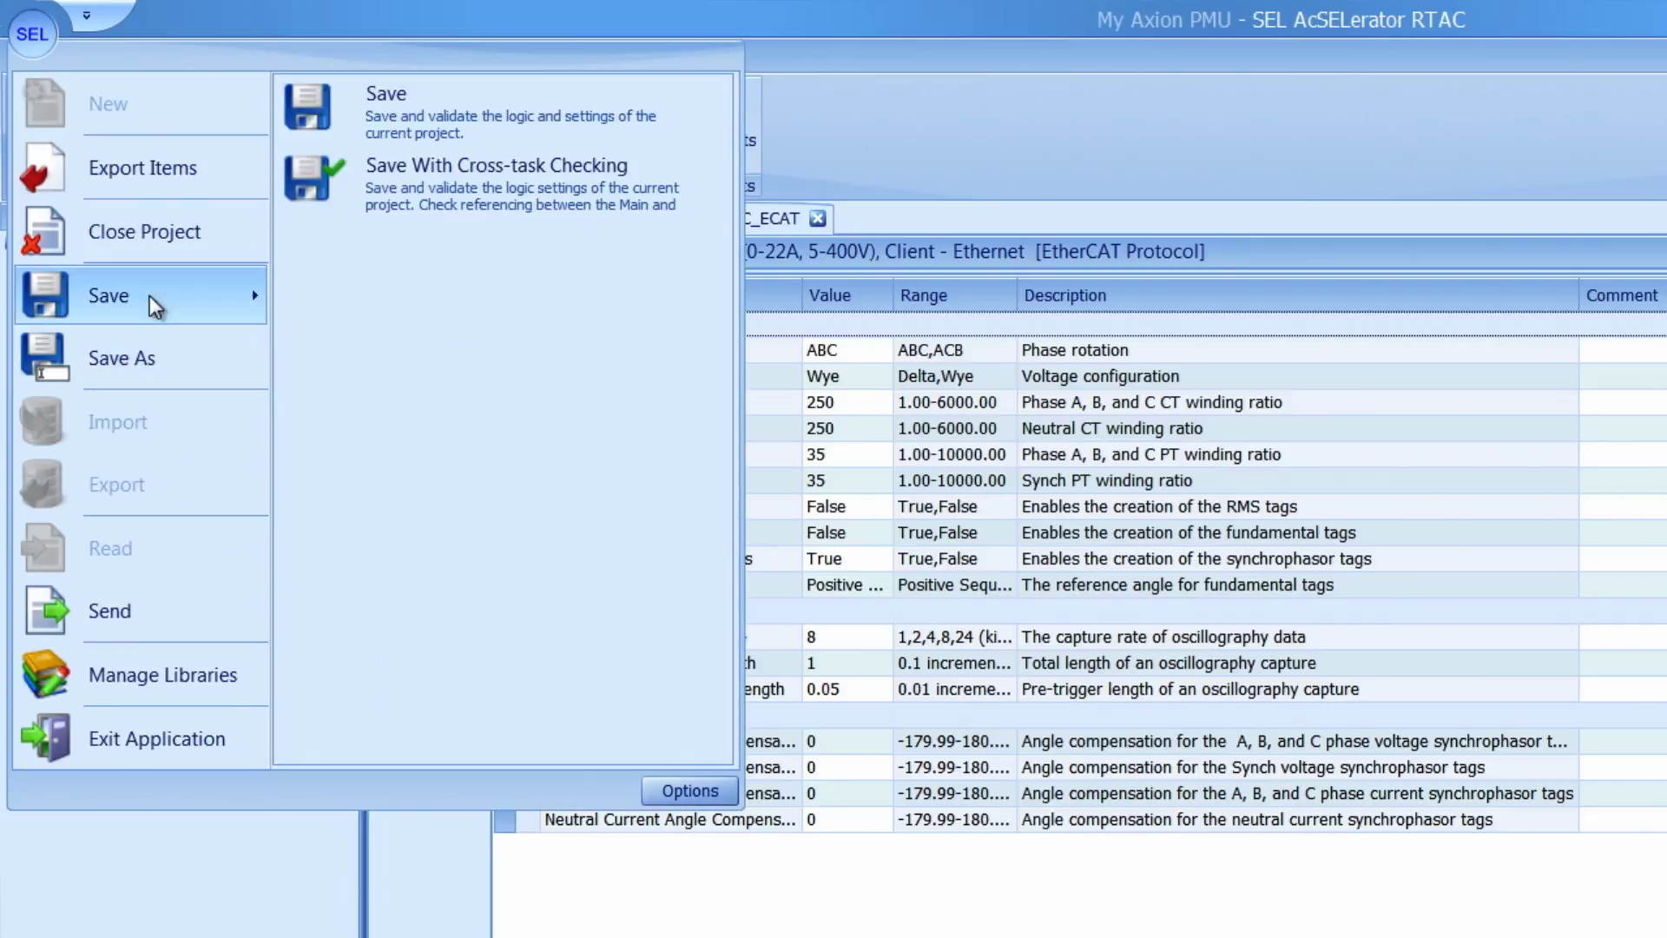
{"action": "left_click", "coordinate": [707, 163]}
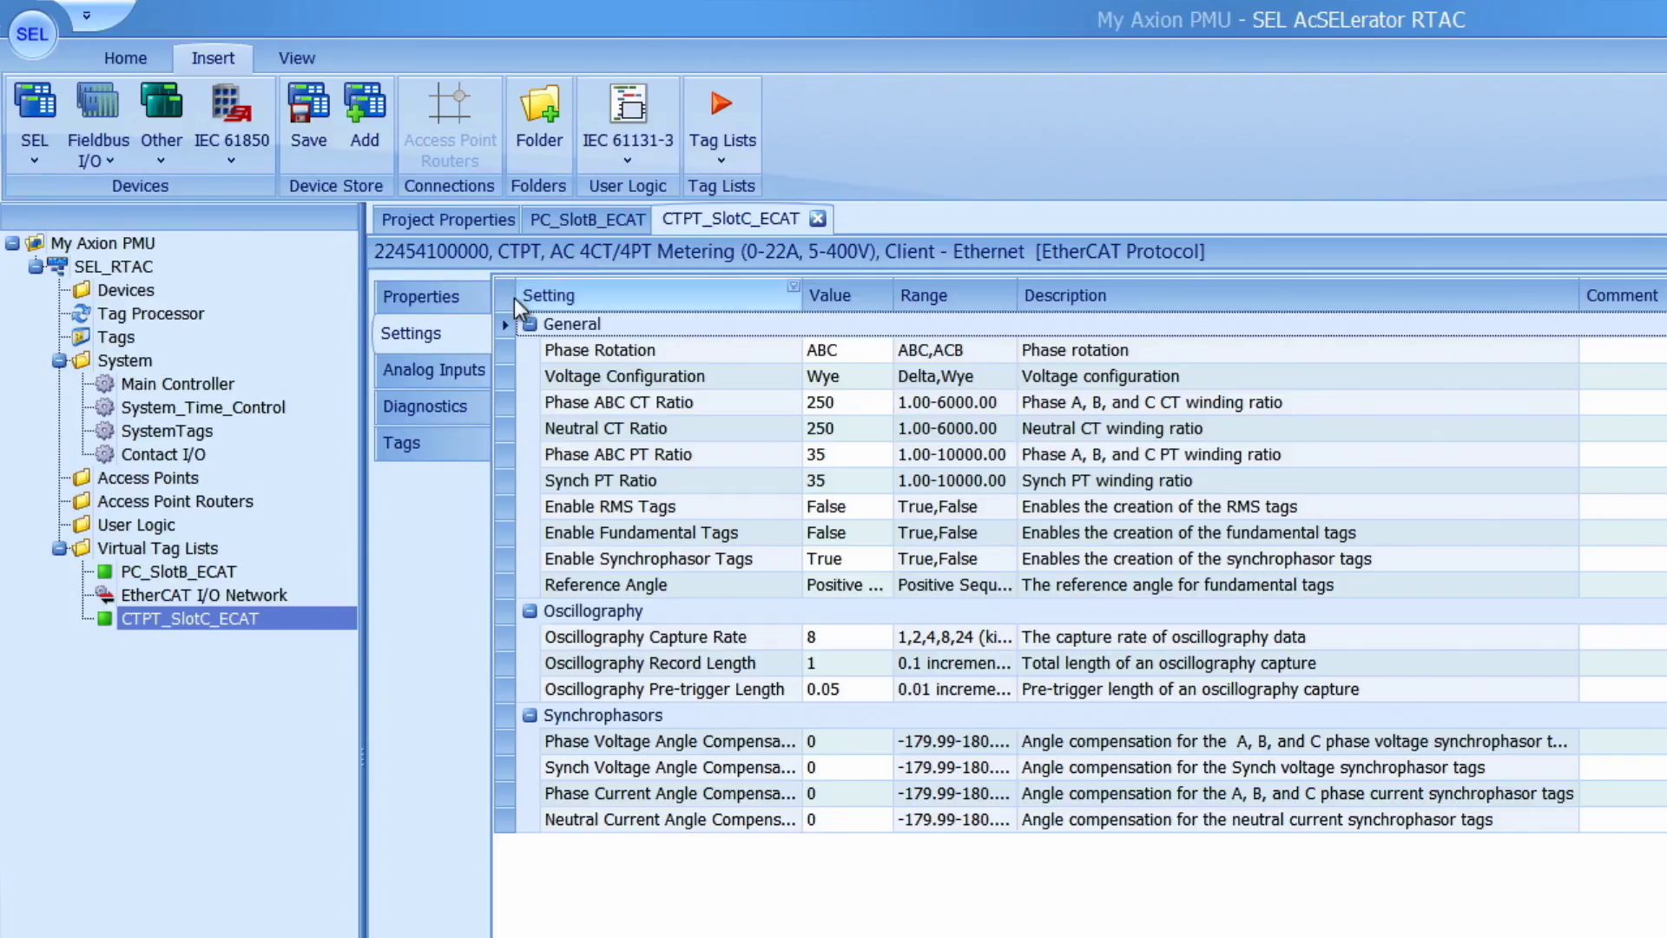
{"action": "left_click", "coordinate": [438, 369]}
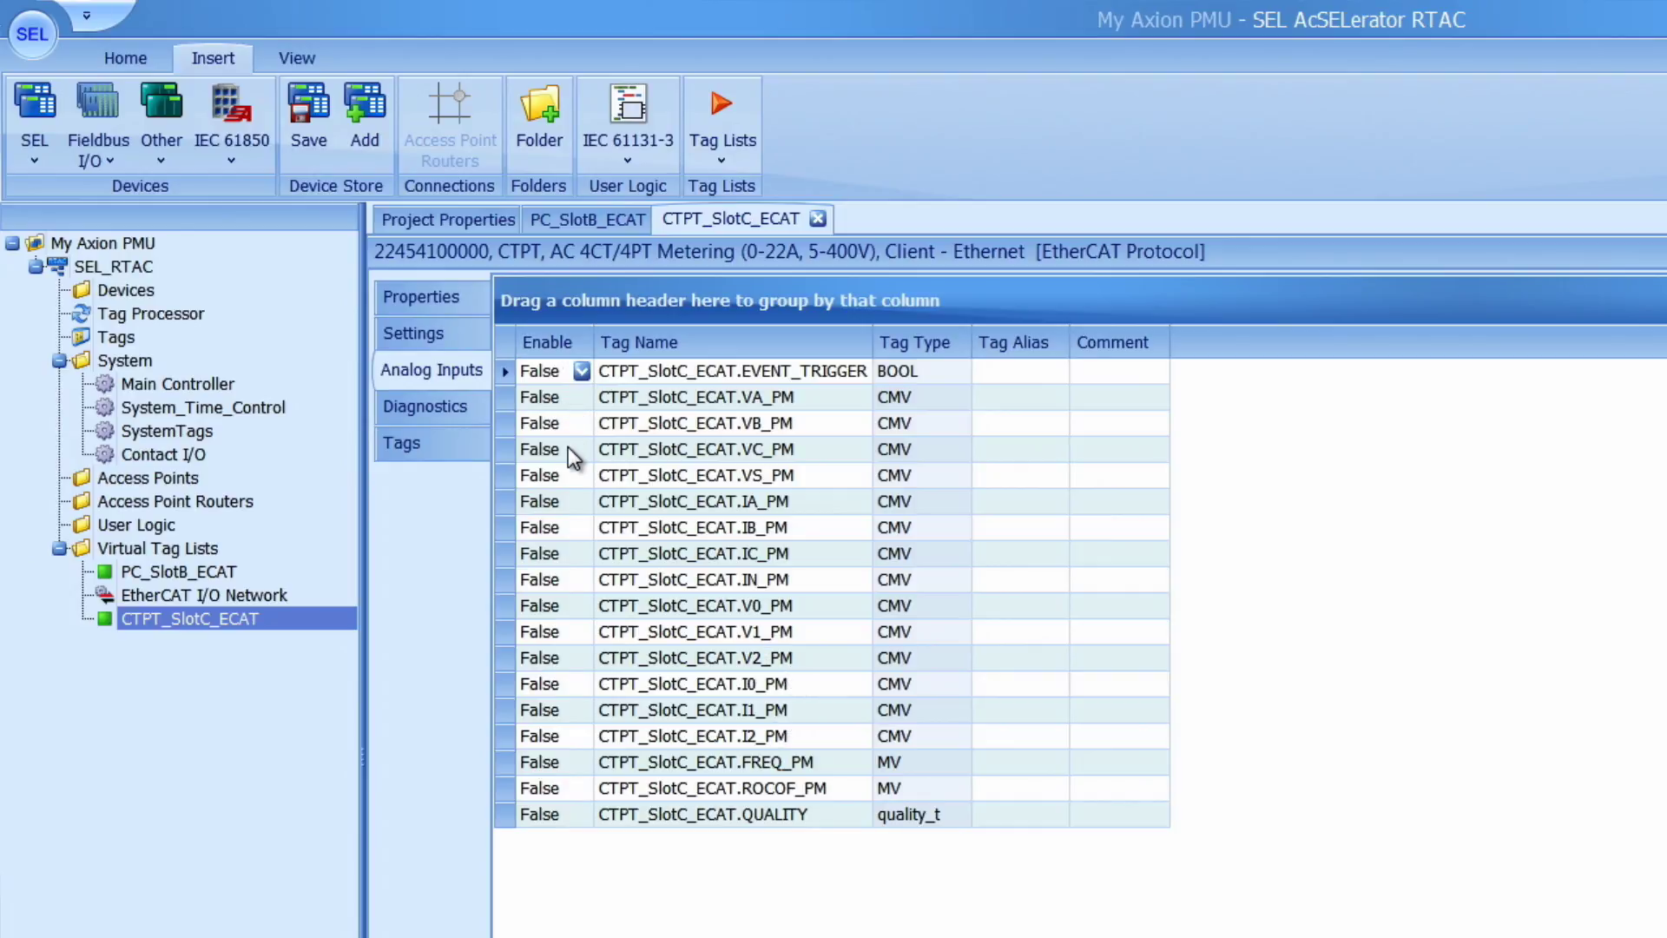
Set Enable to True for CTPT_SlotC_ECAT's VA_PM through ROCOF_PM analog inputs.
{"action": "left_click", "coordinate": [573, 401]}
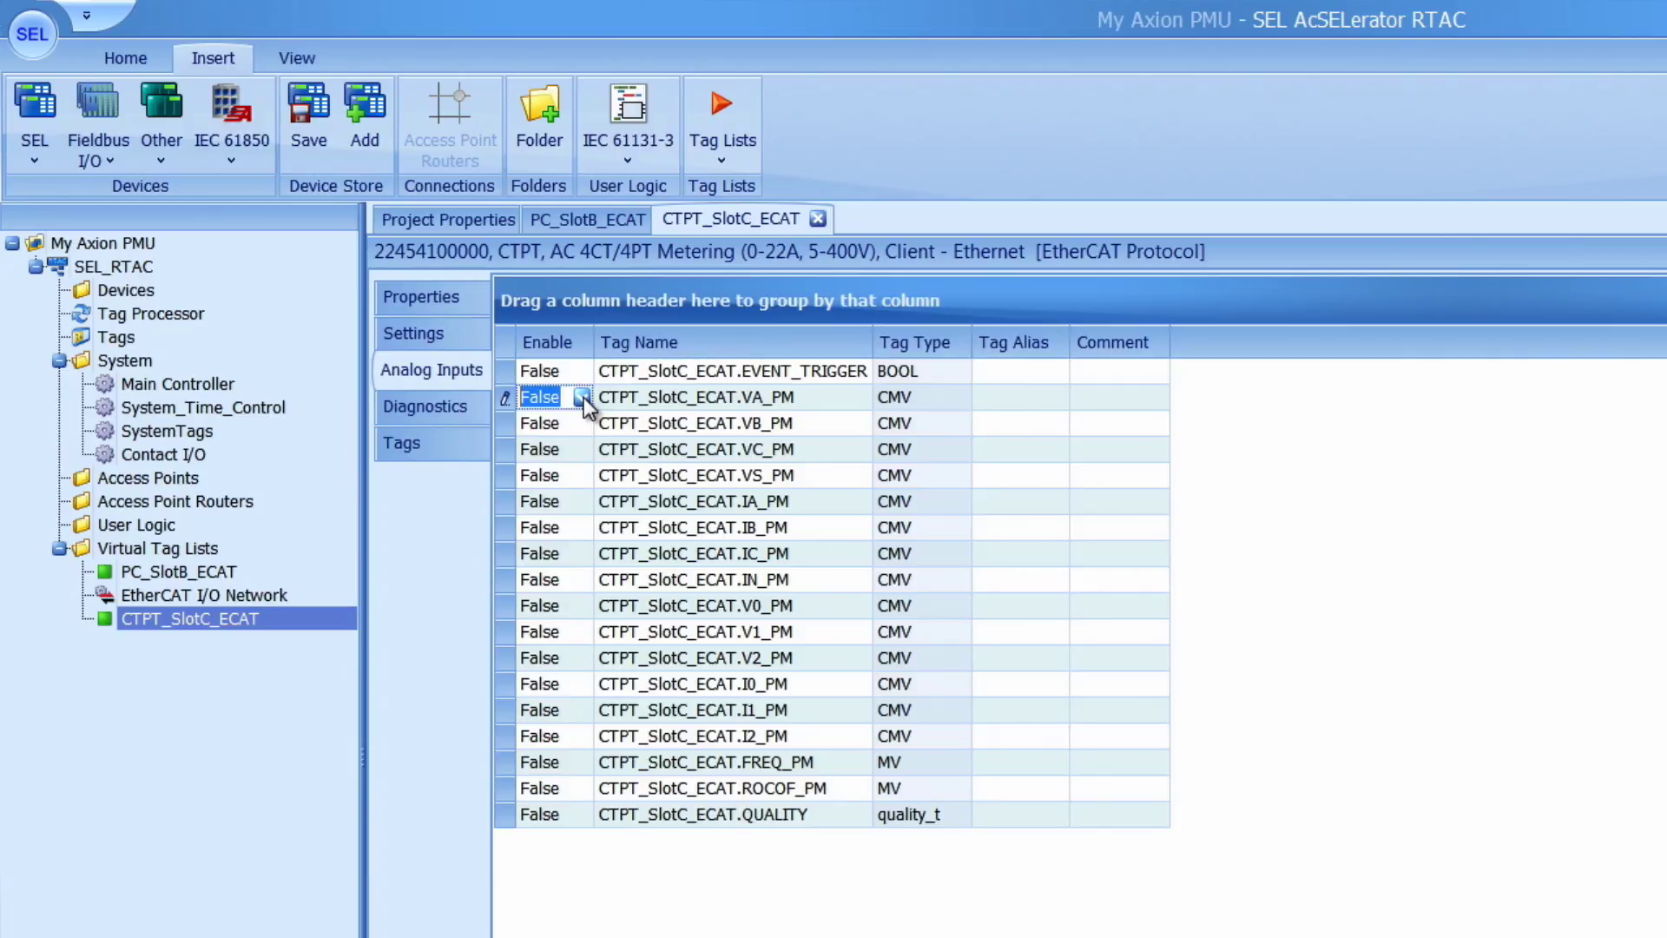
{"action": "left_click", "coordinate": [580, 398]}
{"action": "left_click", "coordinate": [540, 423]}
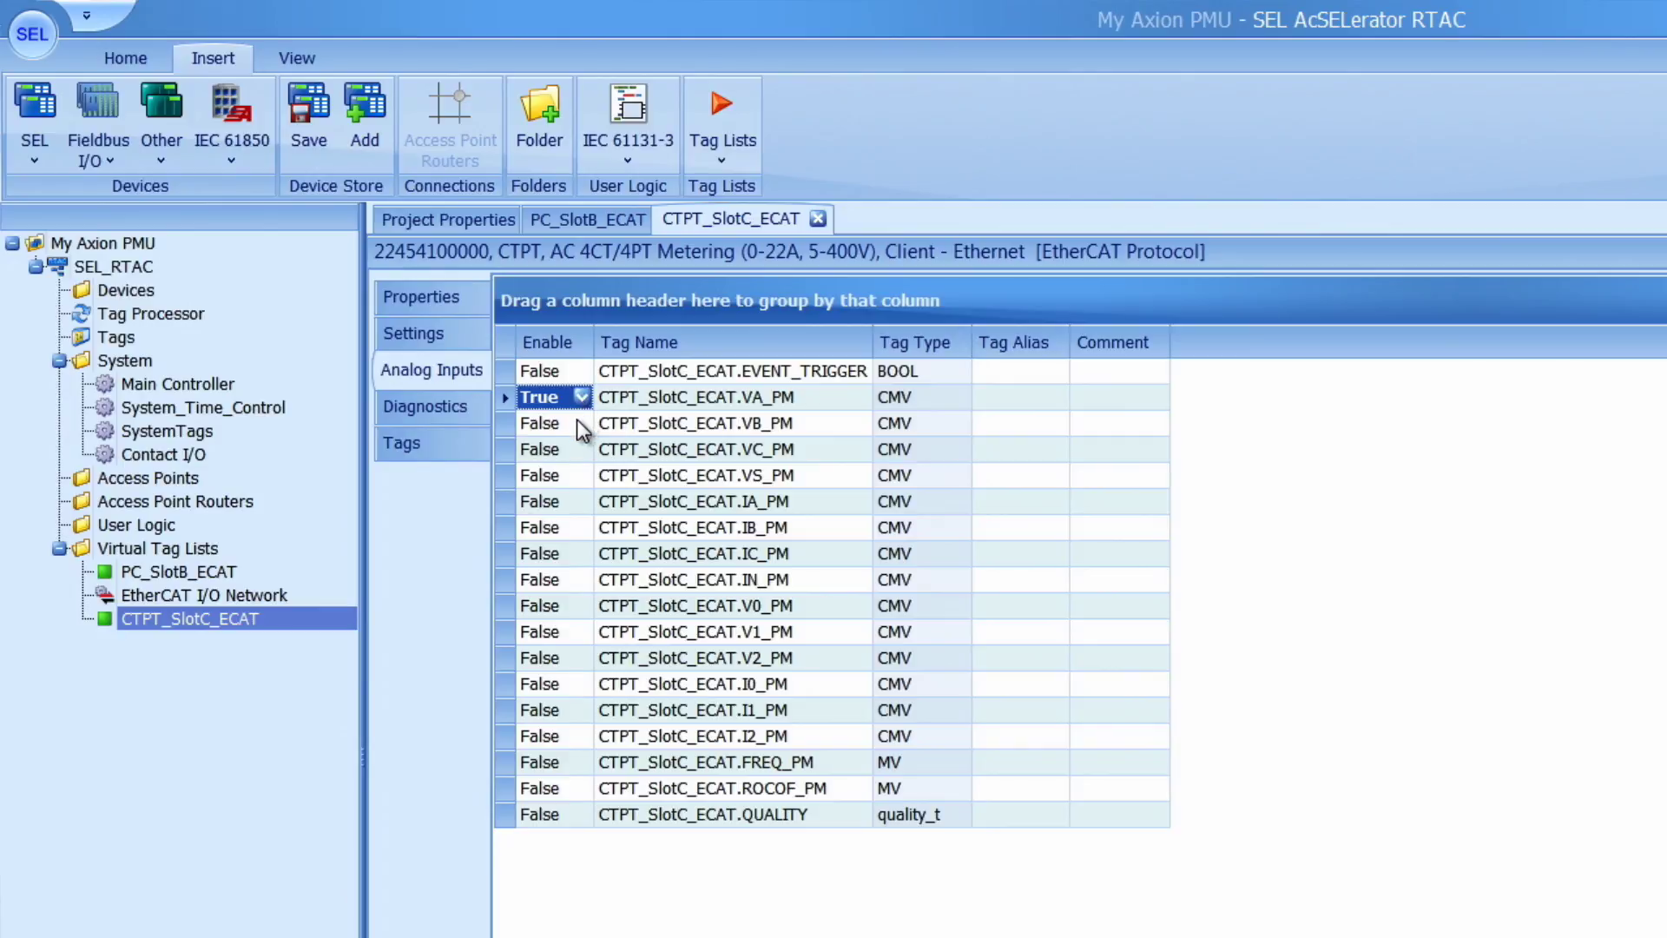
{"action": "left_click_drag", "start_coordinate": [576, 422], "coordinate": [555, 605]}
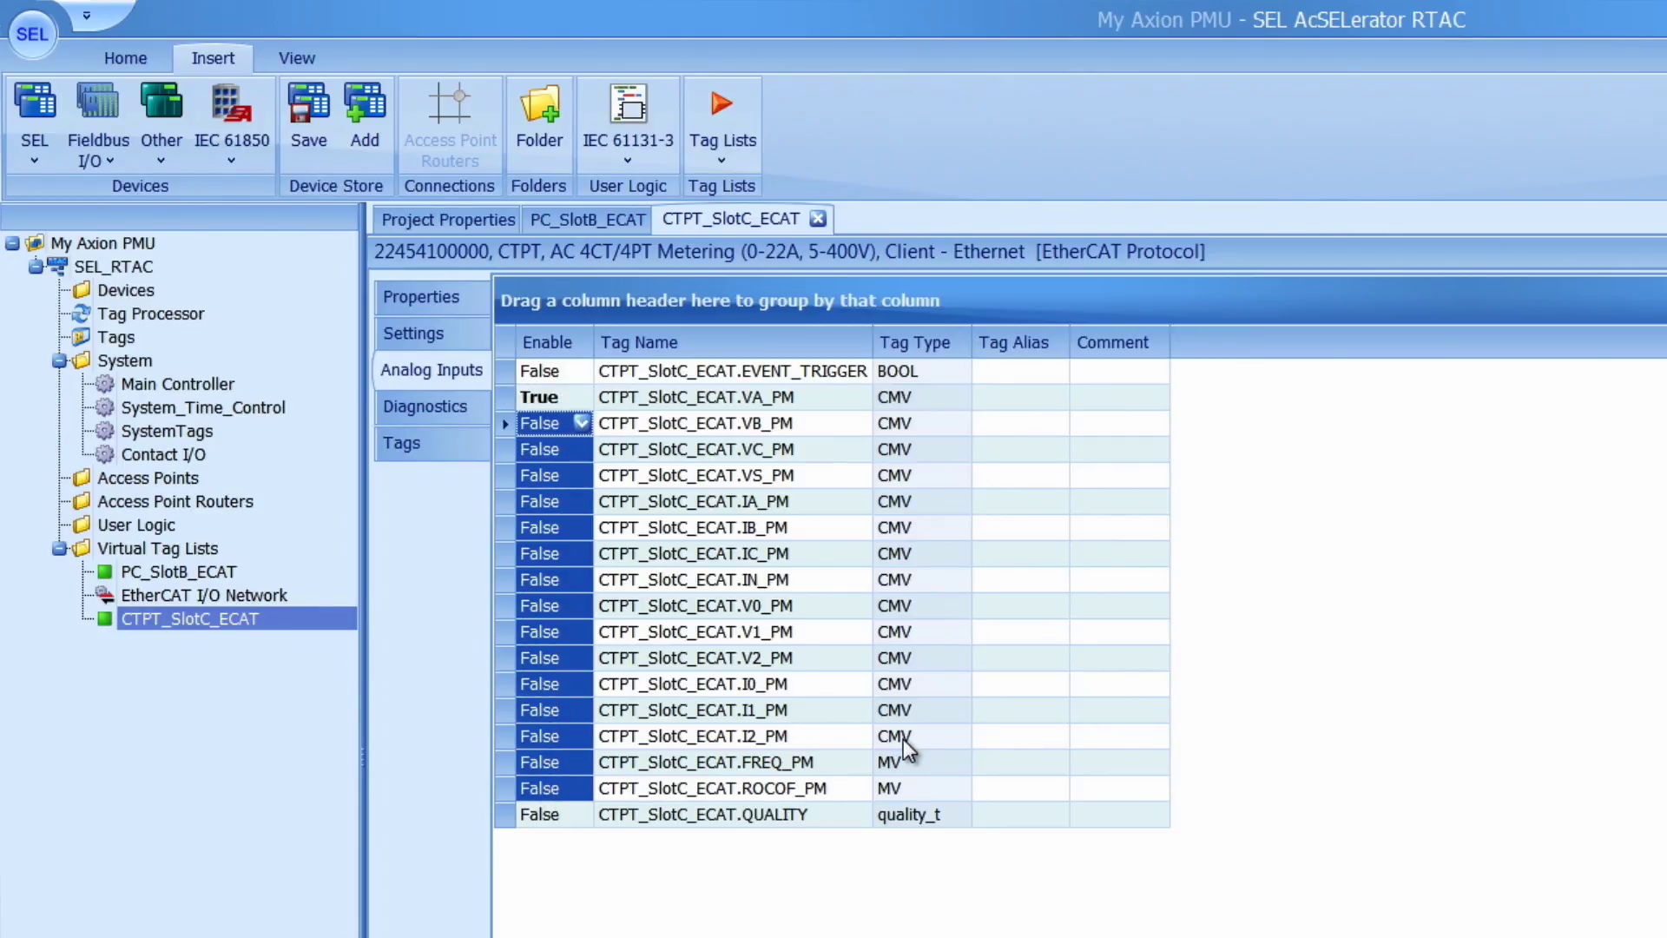
{"action": "key", "text": "ctrl+v"}
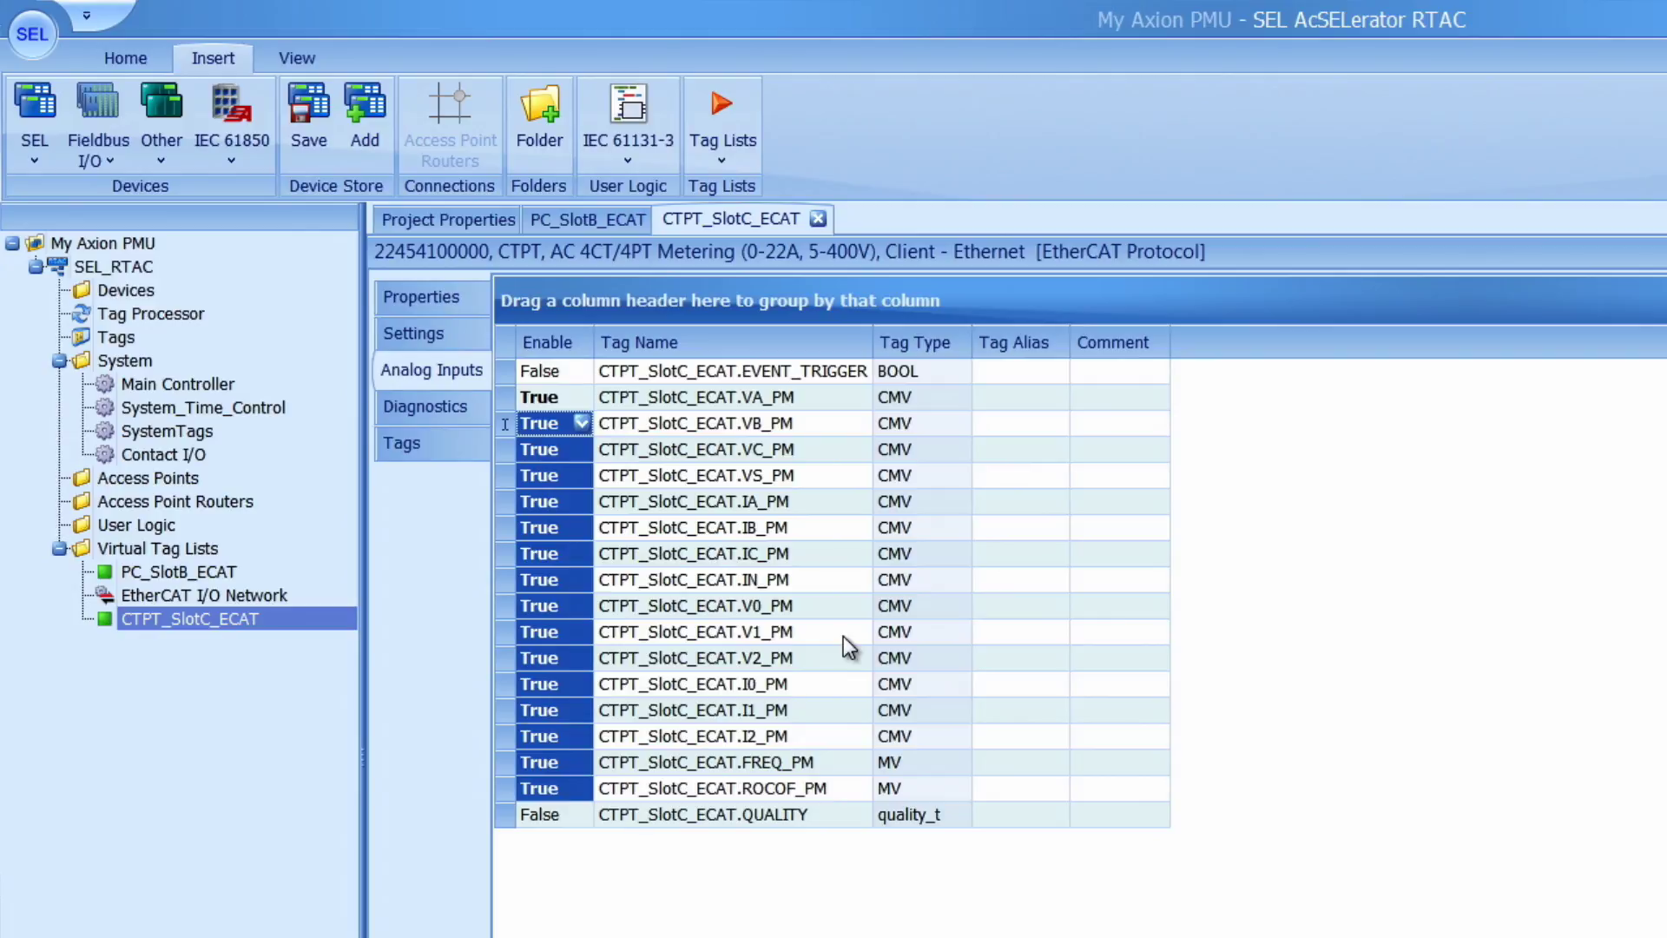
{"action": "key", "text": "Return"}
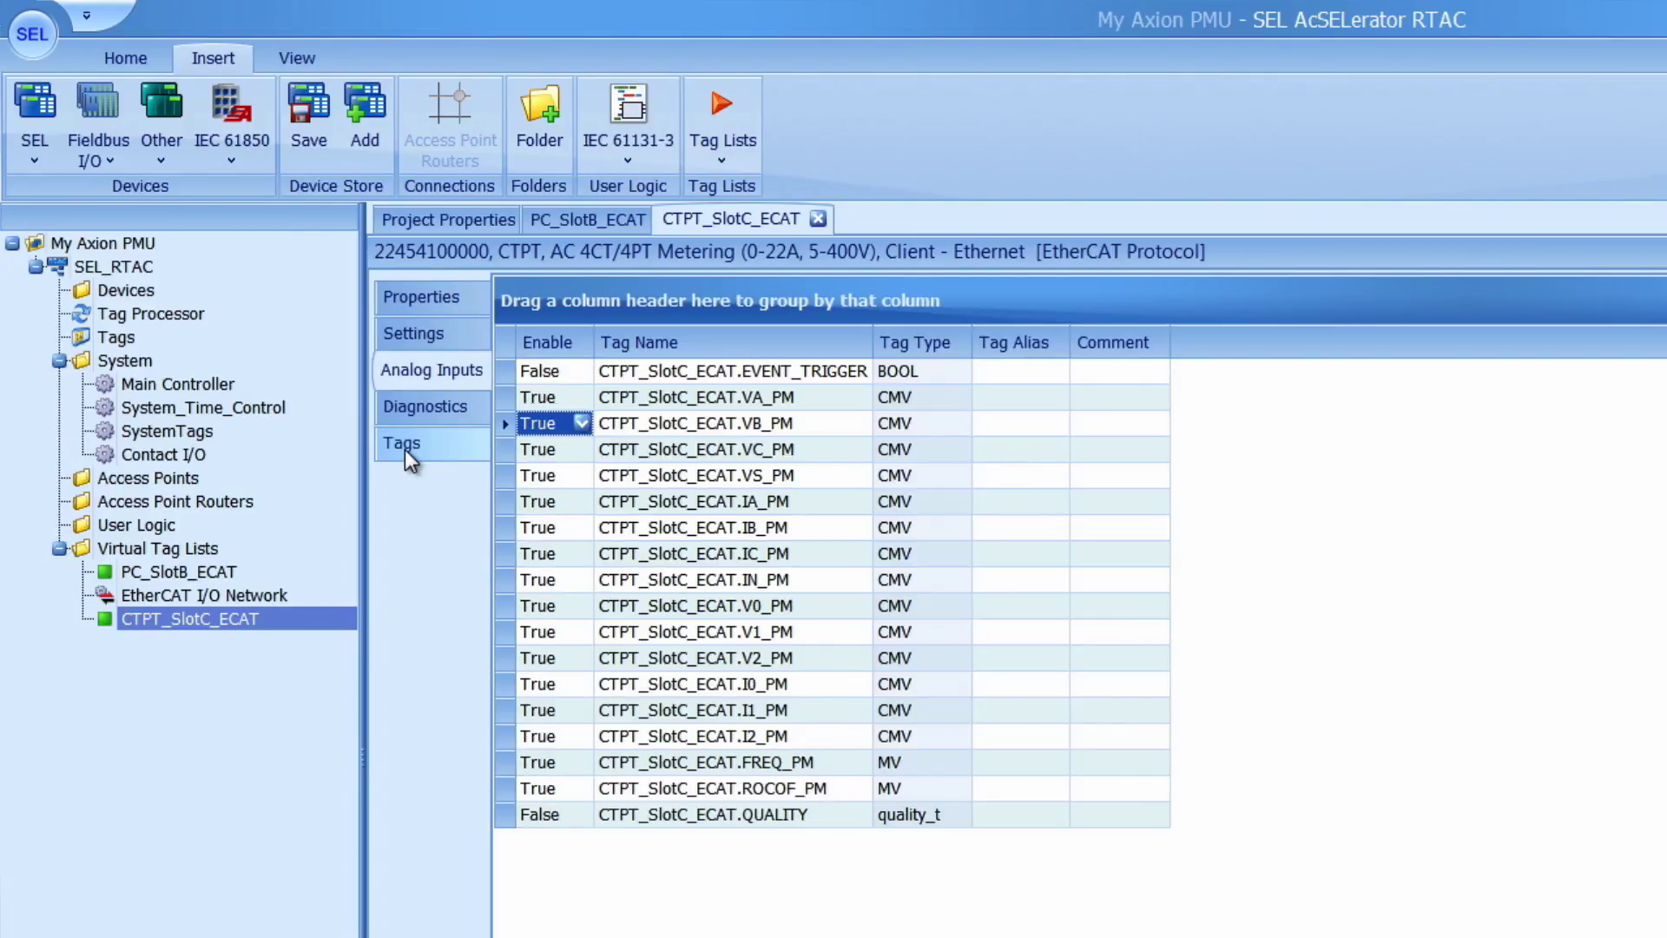
{"action": "left_click", "coordinate": [404, 449]}
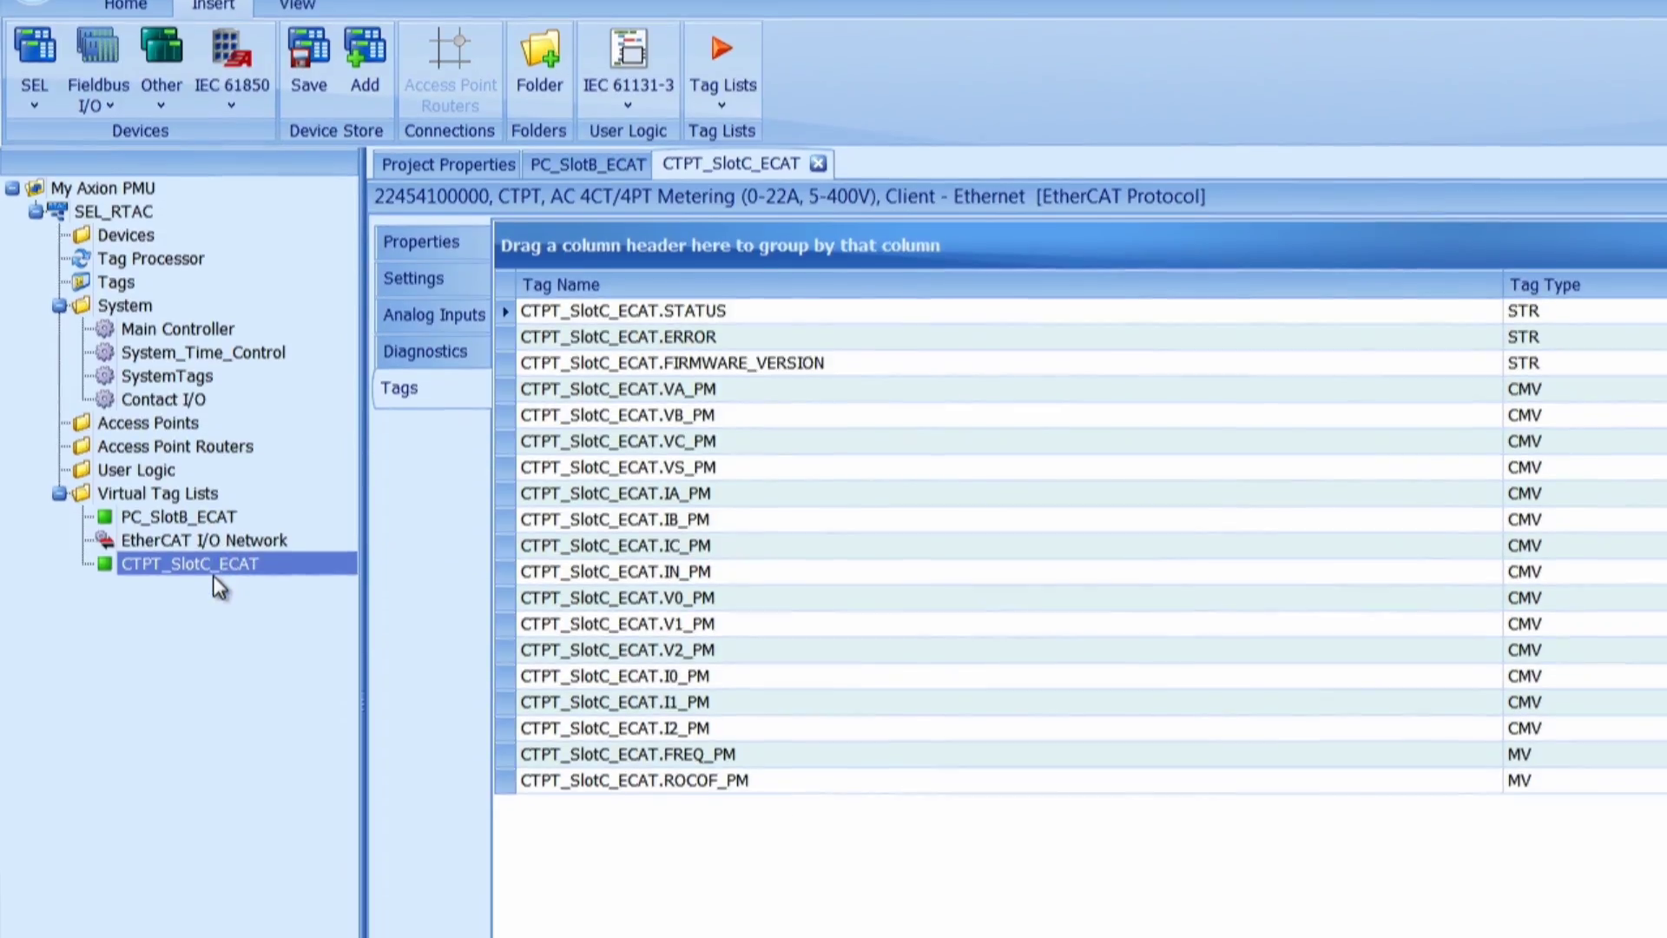
Copy the CTPT_SlotC_ECAT module via the tree context menu and the Home ribbon.
{"action": "right_click", "coordinate": [212, 574]}
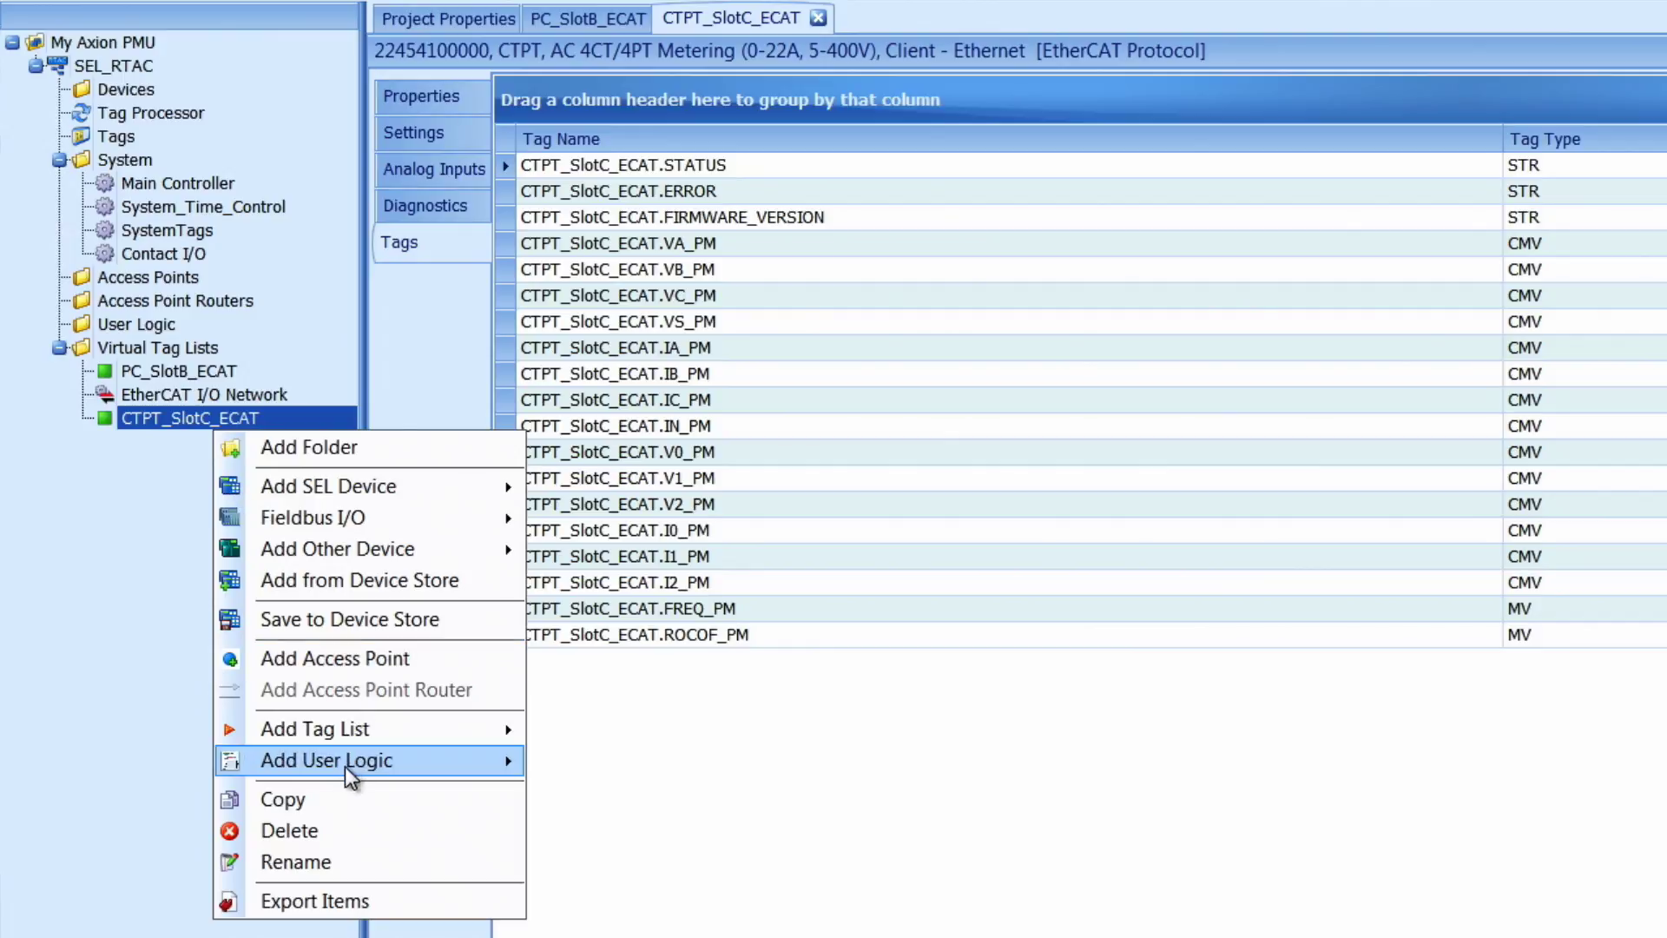
{"action": "left_click", "coordinate": [343, 801]}
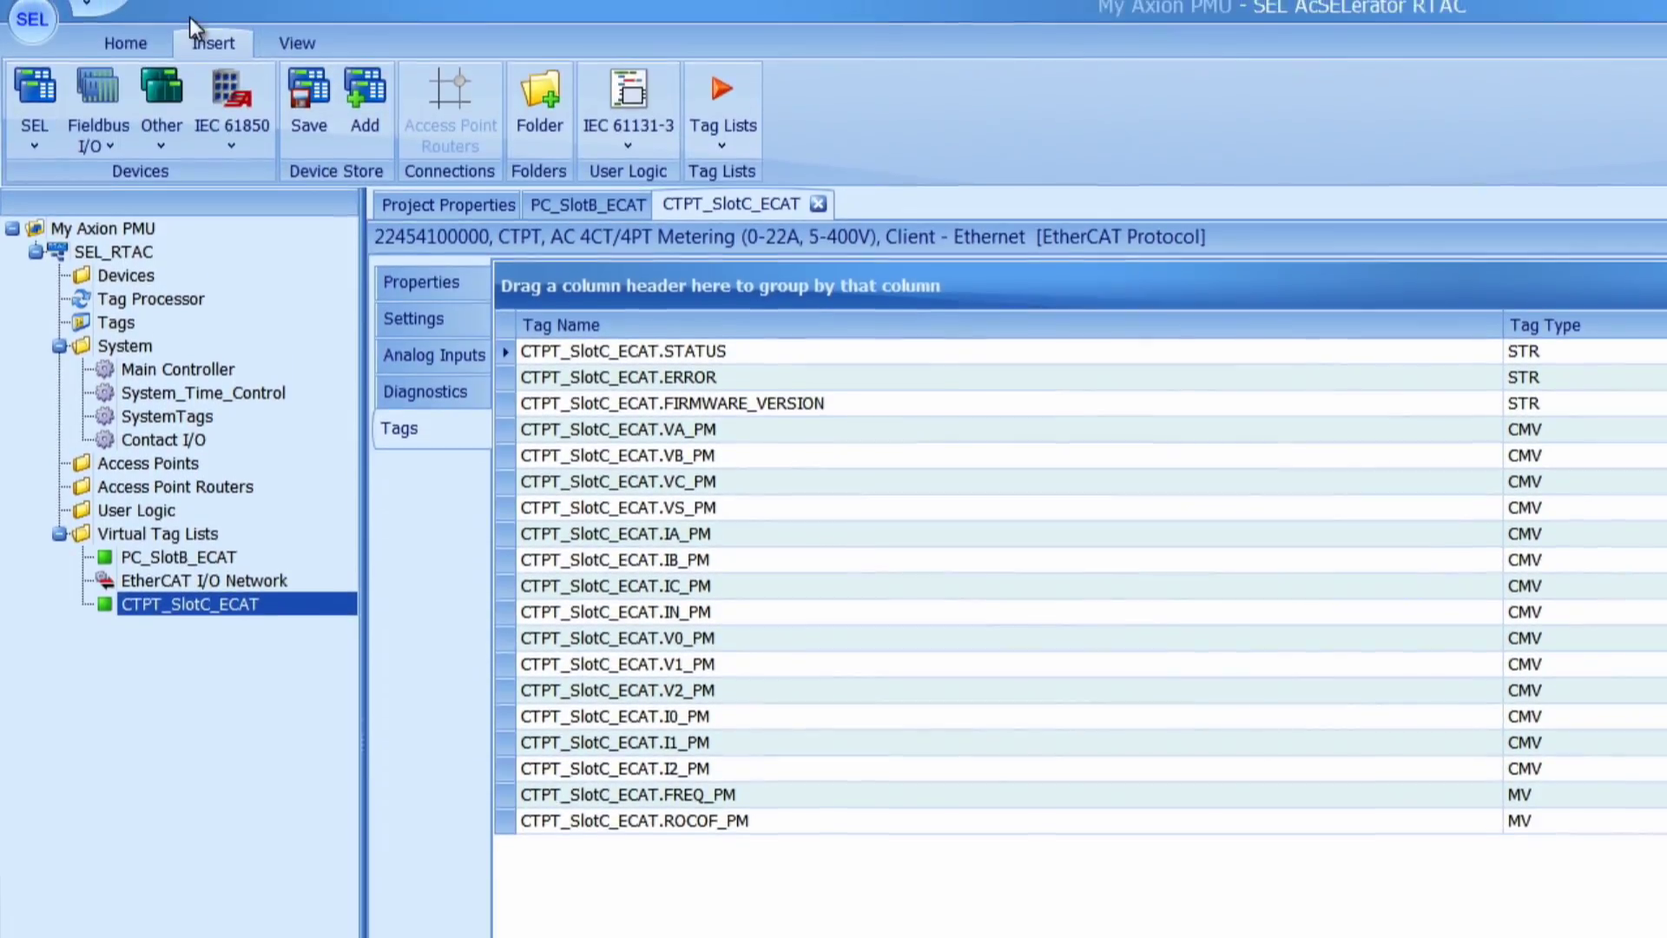
{"action": "left_click", "coordinate": [128, 58]}
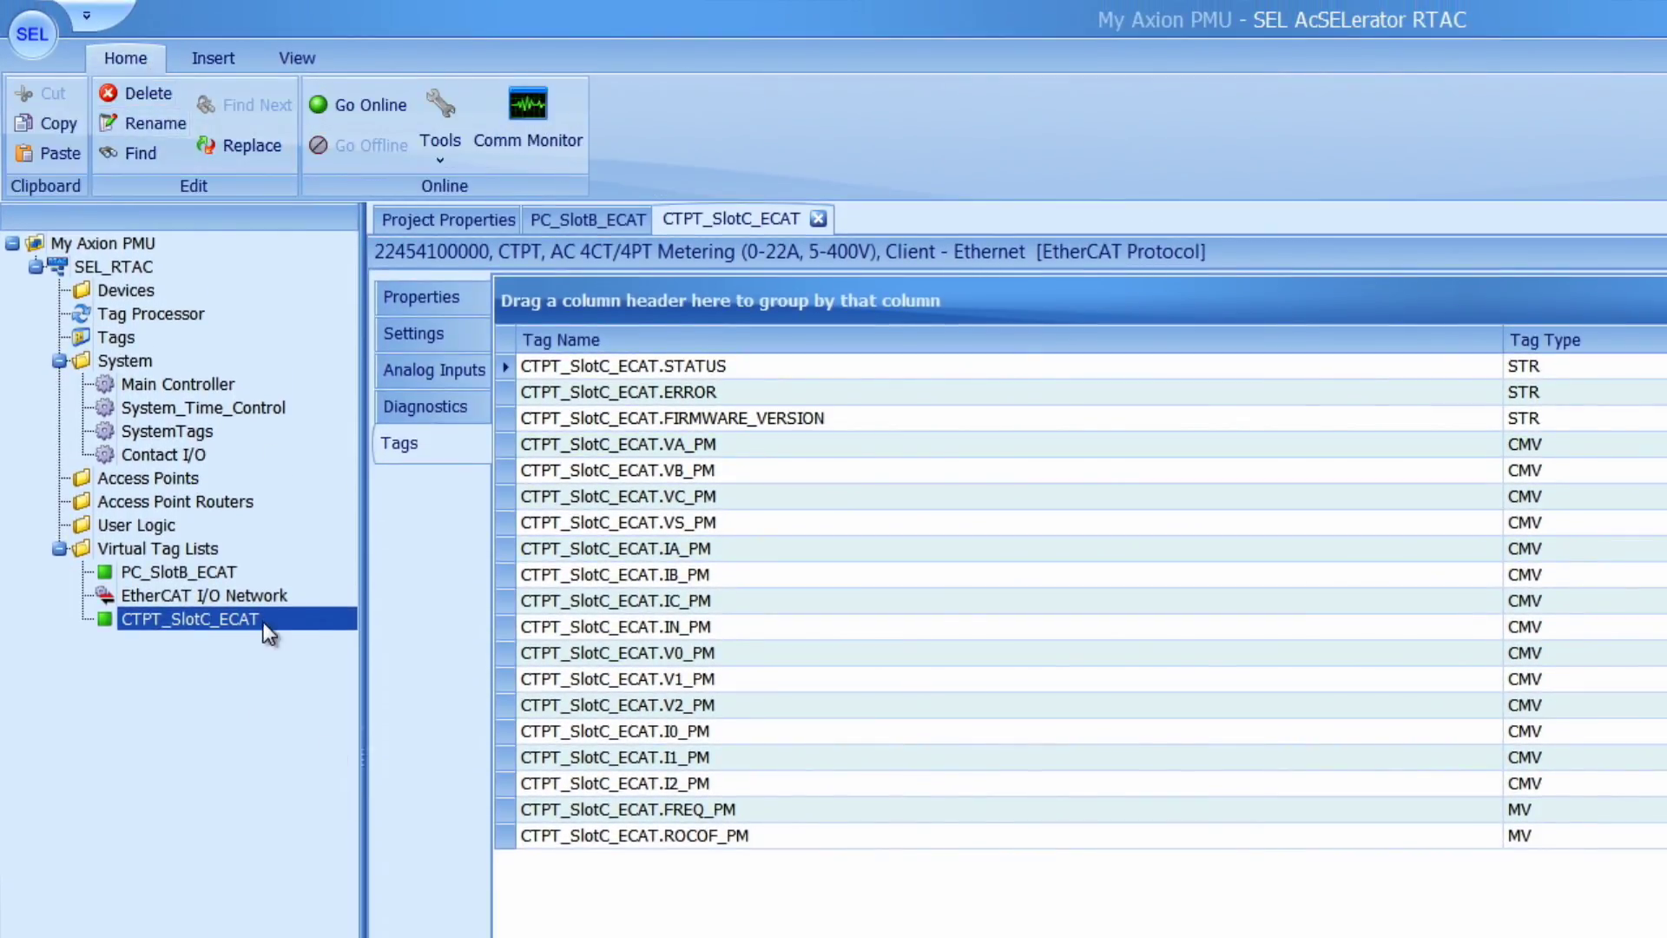
{"action": "left_click", "coordinate": [56, 127]}
Paste the module and rename the copy from CTPT_SlotC_1 to CTPT_SlotD.
{"action": "left_click", "coordinate": [59, 154]}
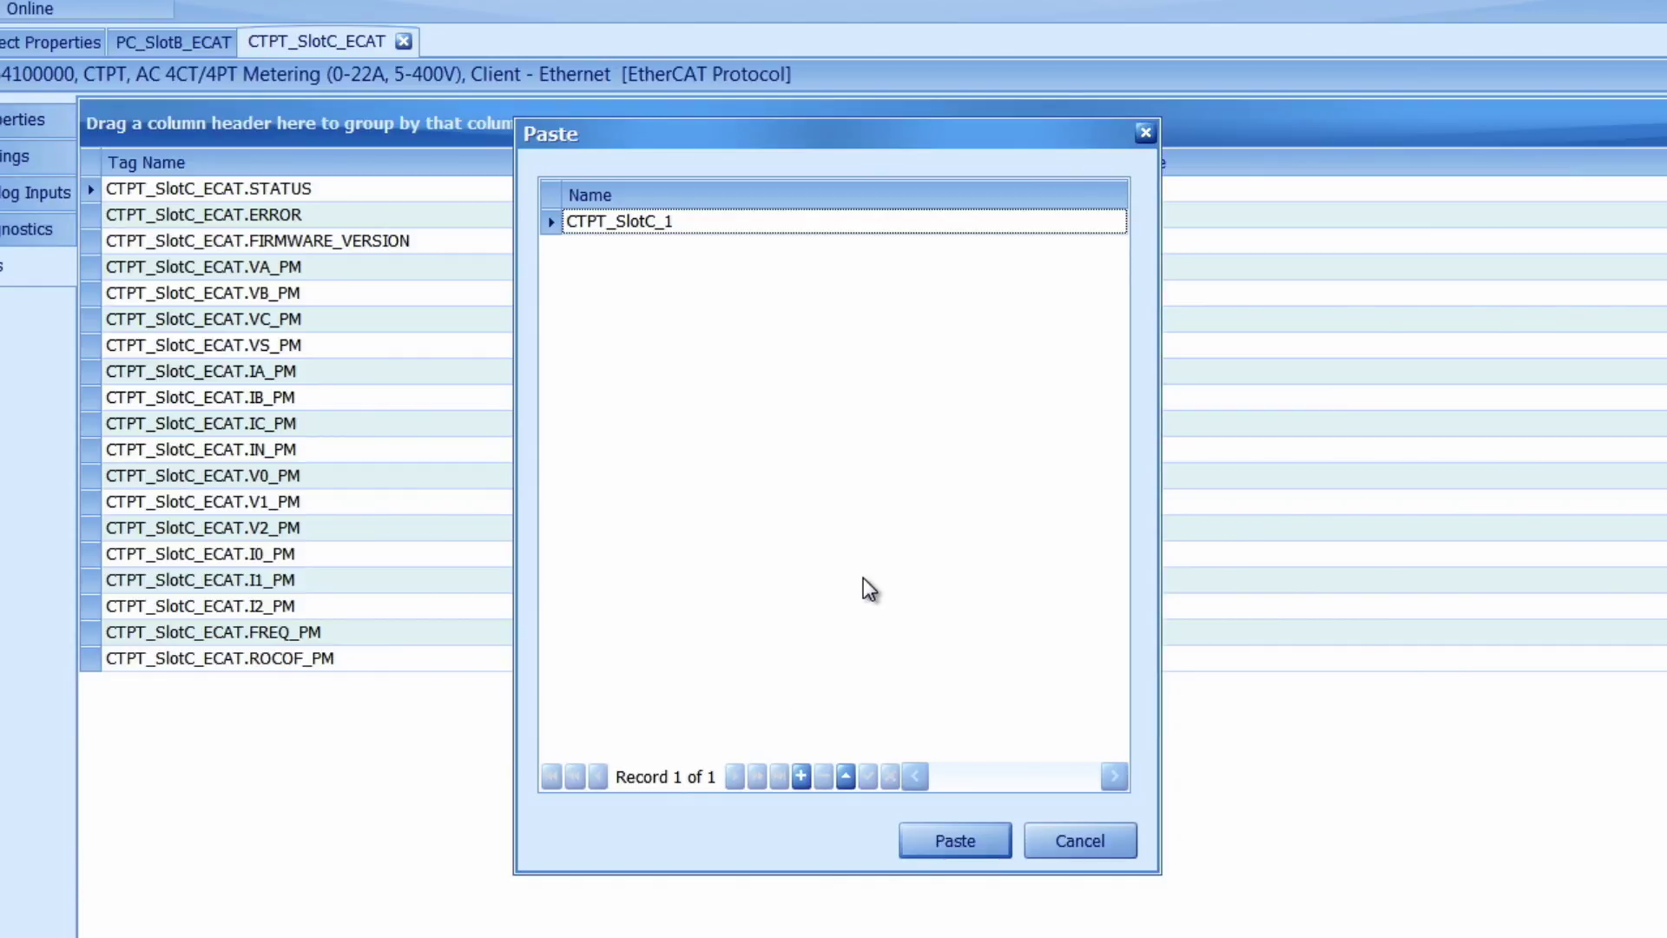
{"action": "left_click", "coordinate": [686, 223]}
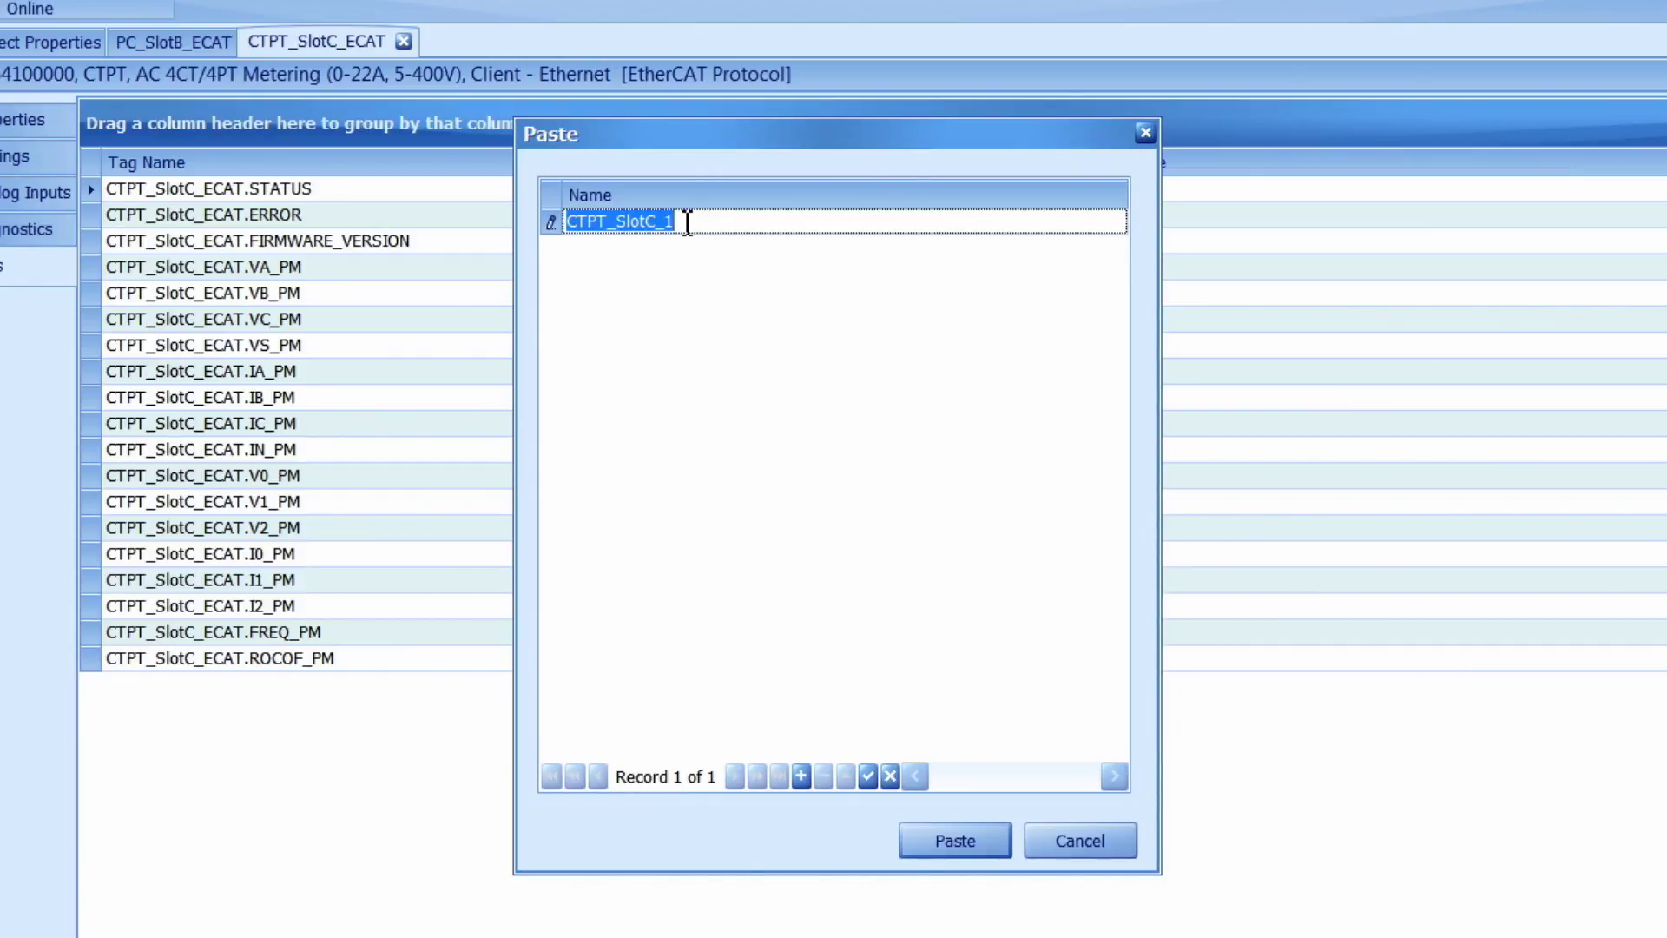
{"action": "left_click_drag", "start_coordinate": [674, 222], "coordinate": [654, 228]}
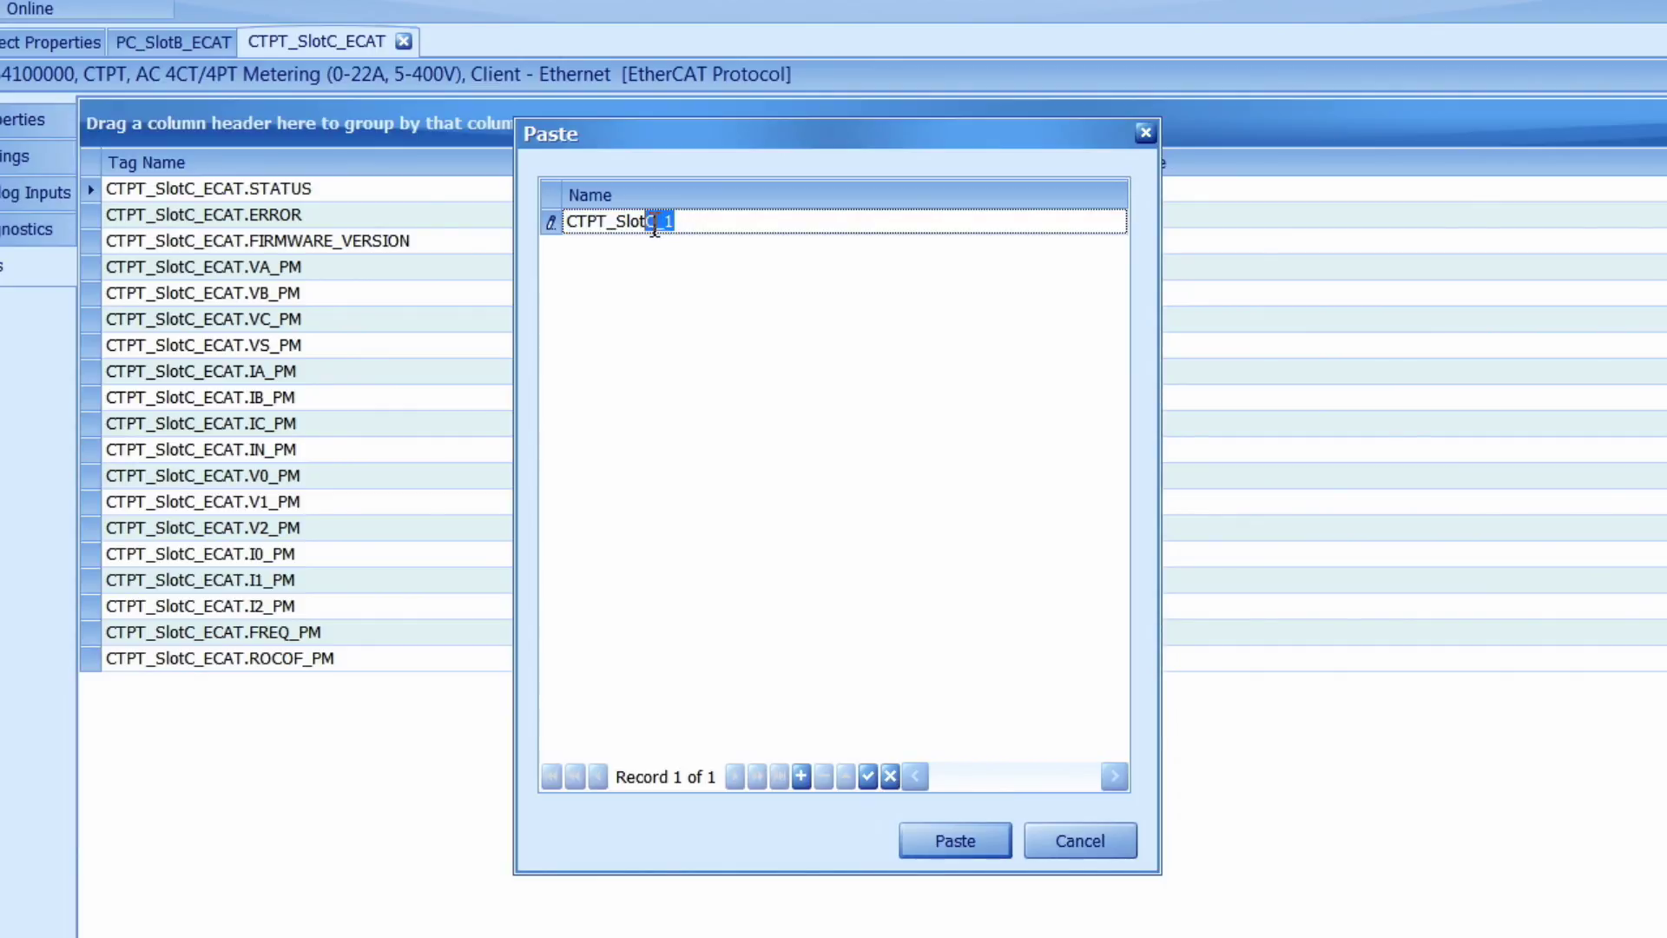
{"action": "type", "text": "D"}
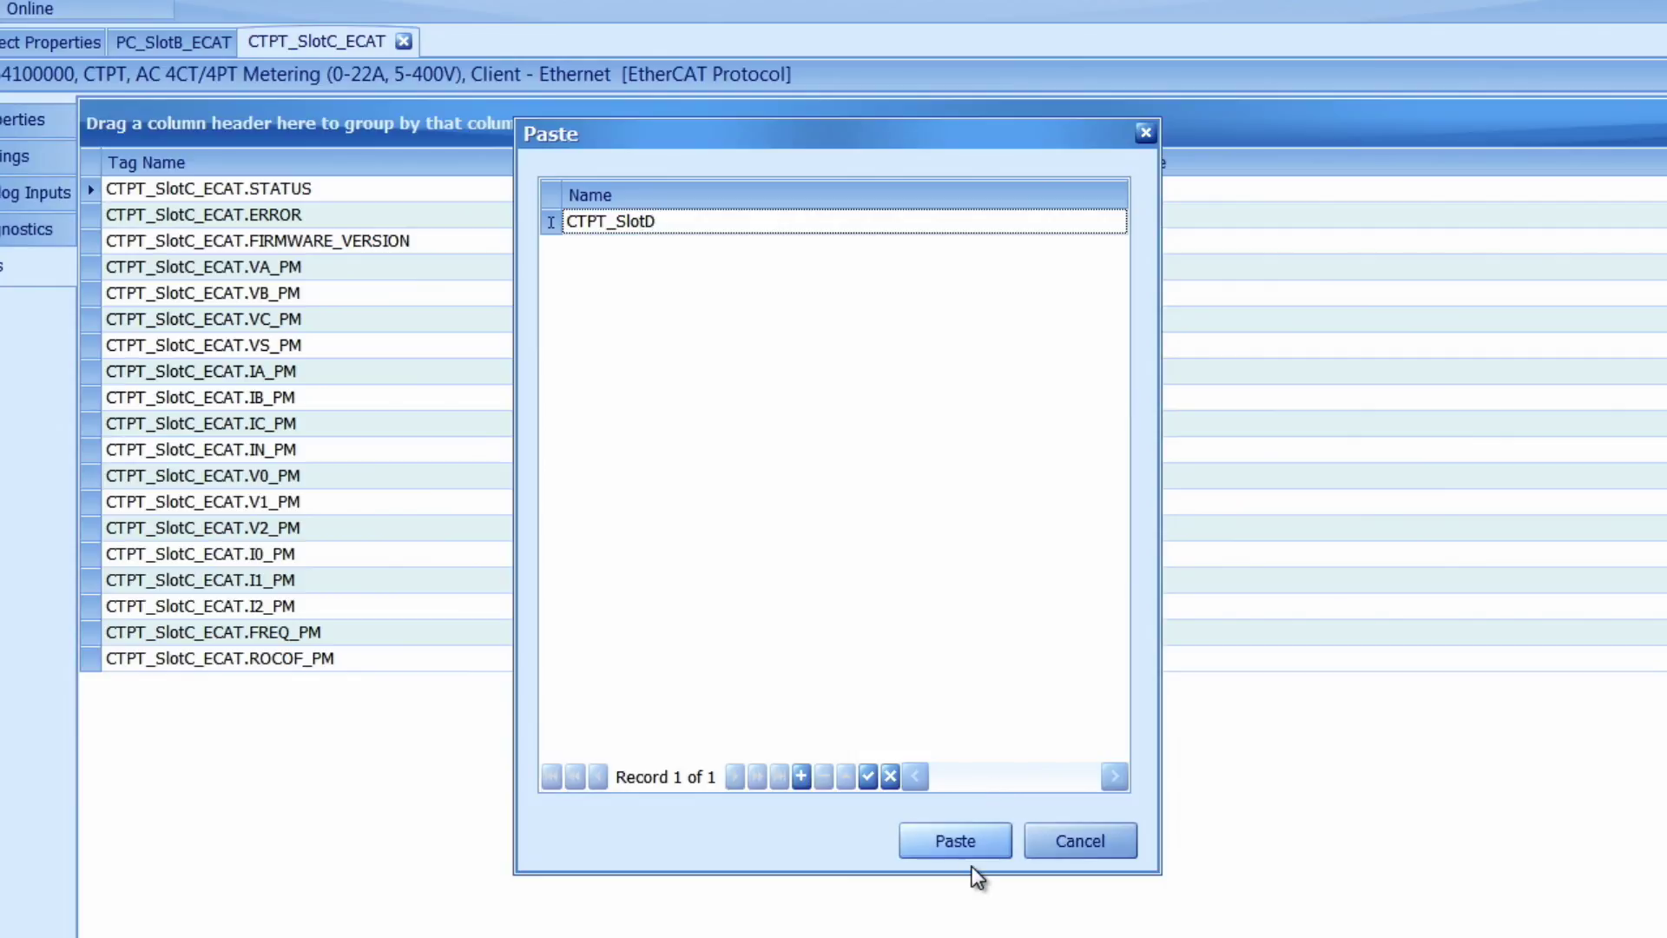
{"action": "left_click", "coordinate": [801, 775]}
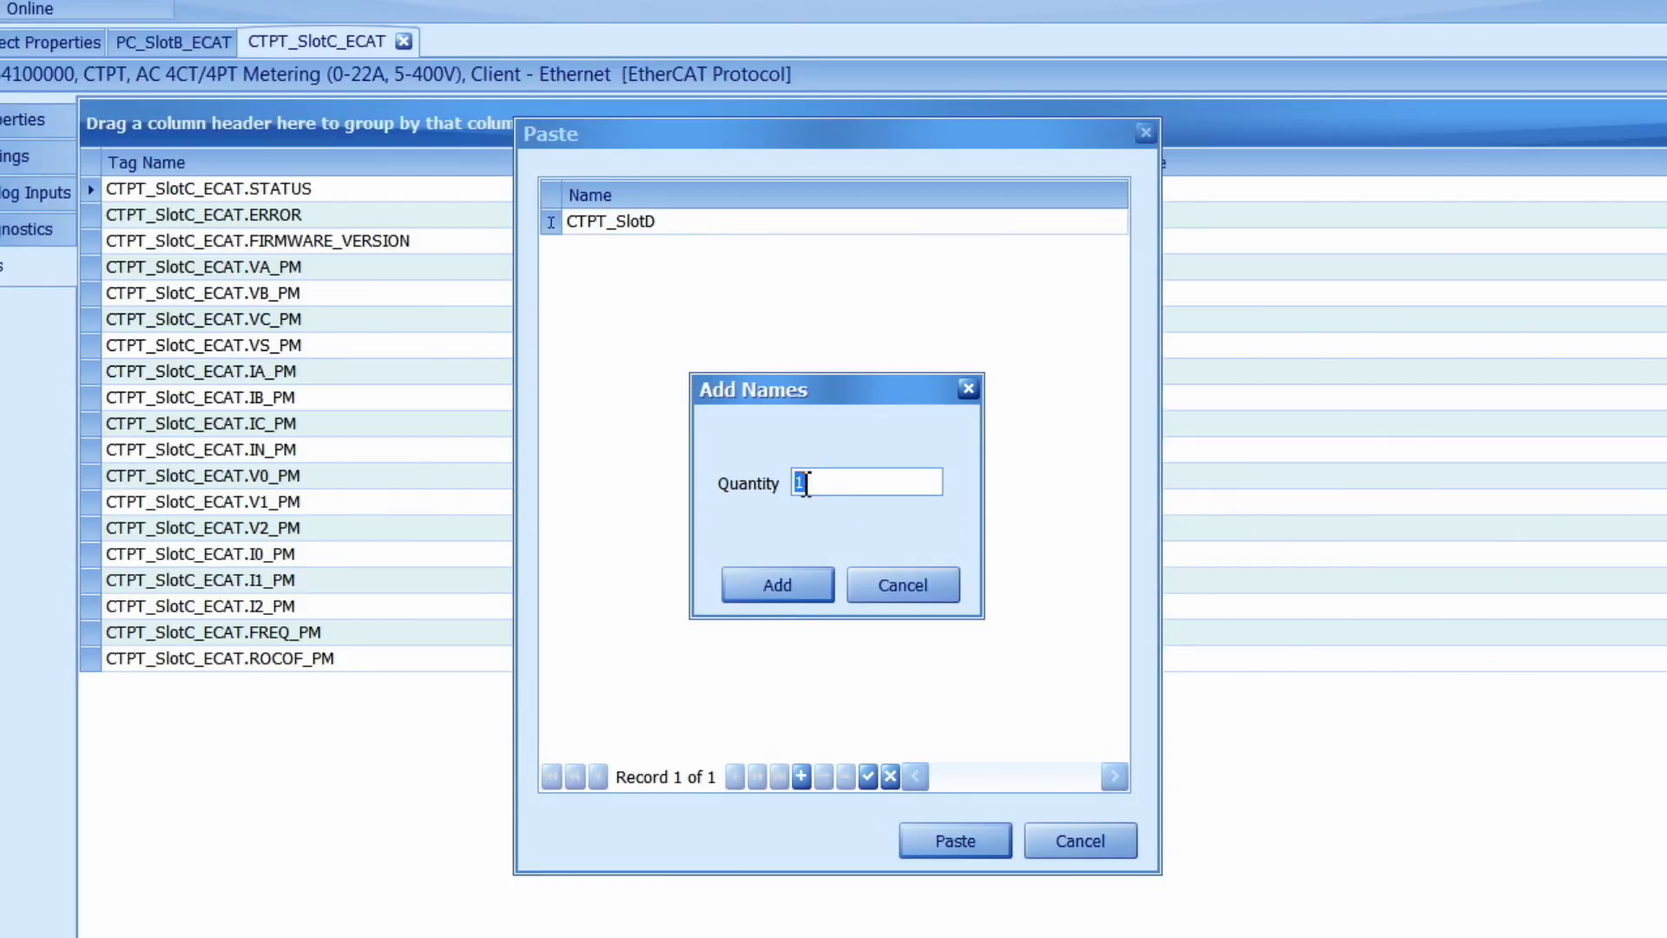
{"action": "left_click", "coordinate": [911, 588]}
Finish pasting CTPT_SlotD_ECAT and review its Settings and Analog Inputs.
{"action": "left_click", "coordinate": [949, 846]}
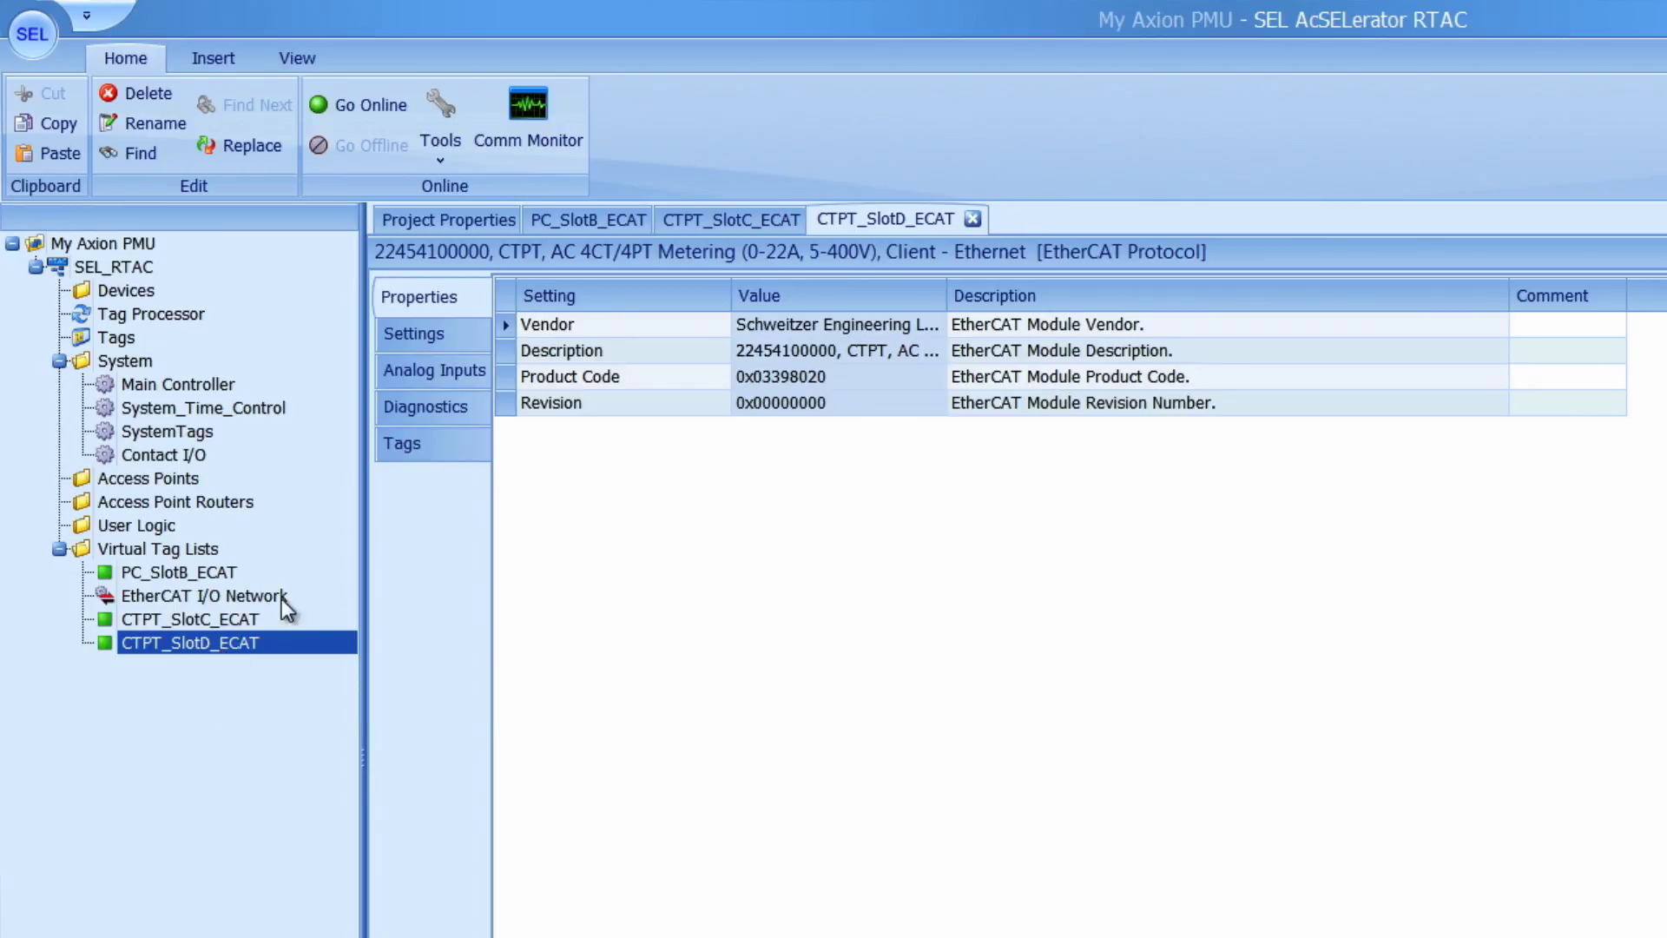
{"action": "left_click", "coordinate": [419, 334]}
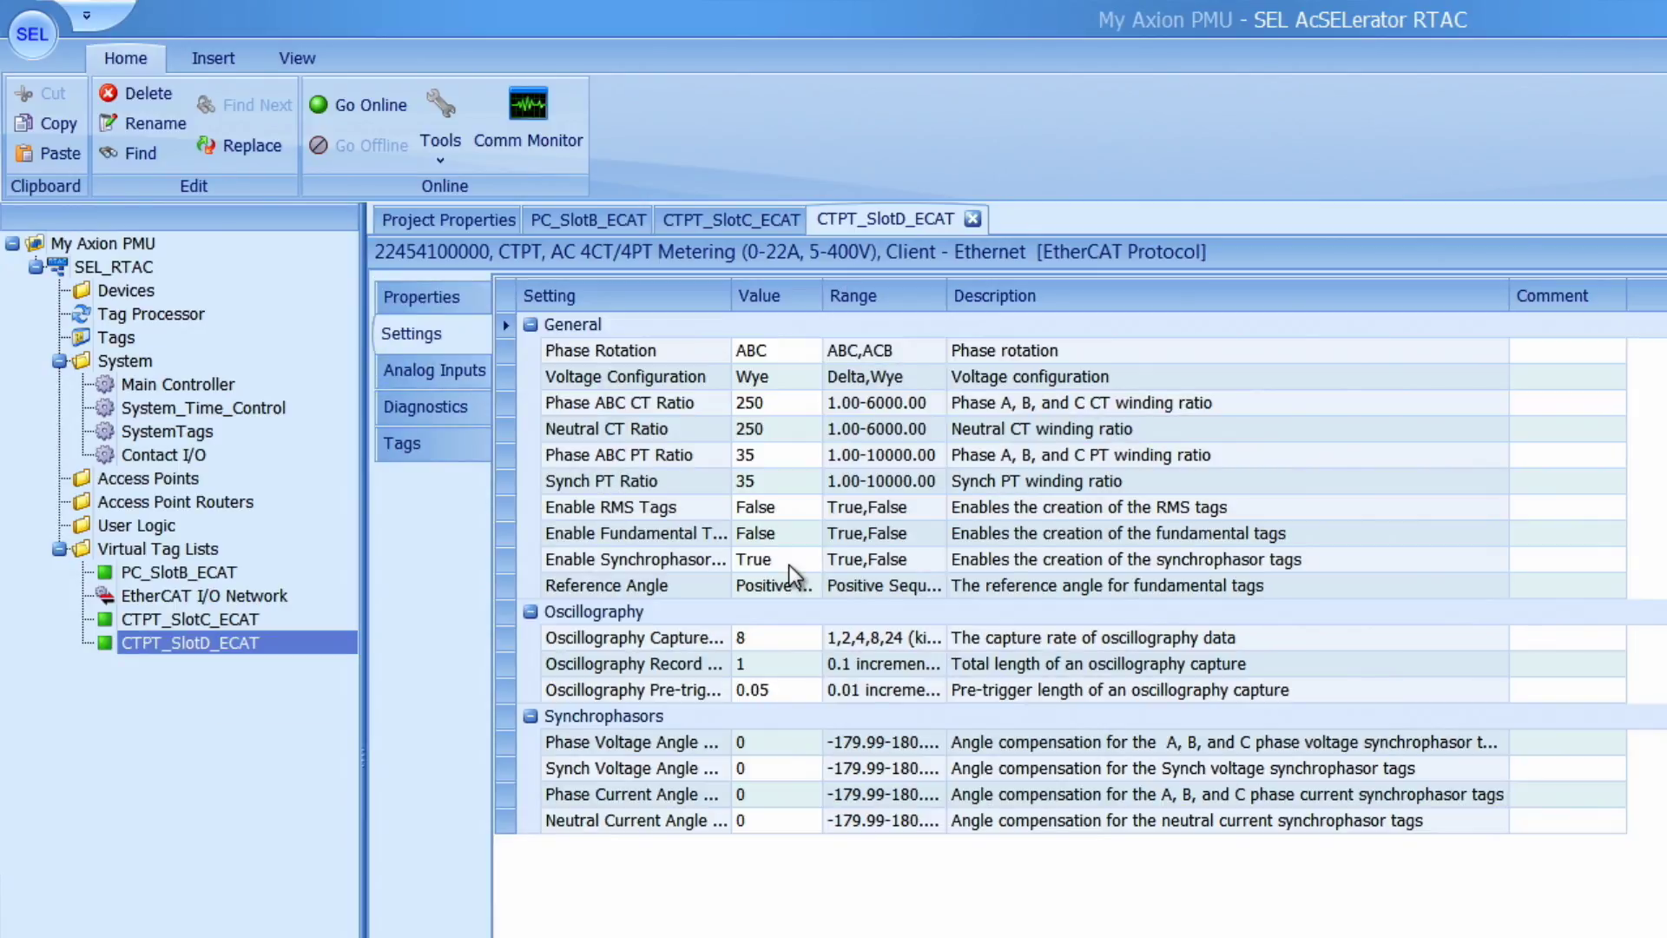
{"action": "left_click", "coordinate": [449, 382]}
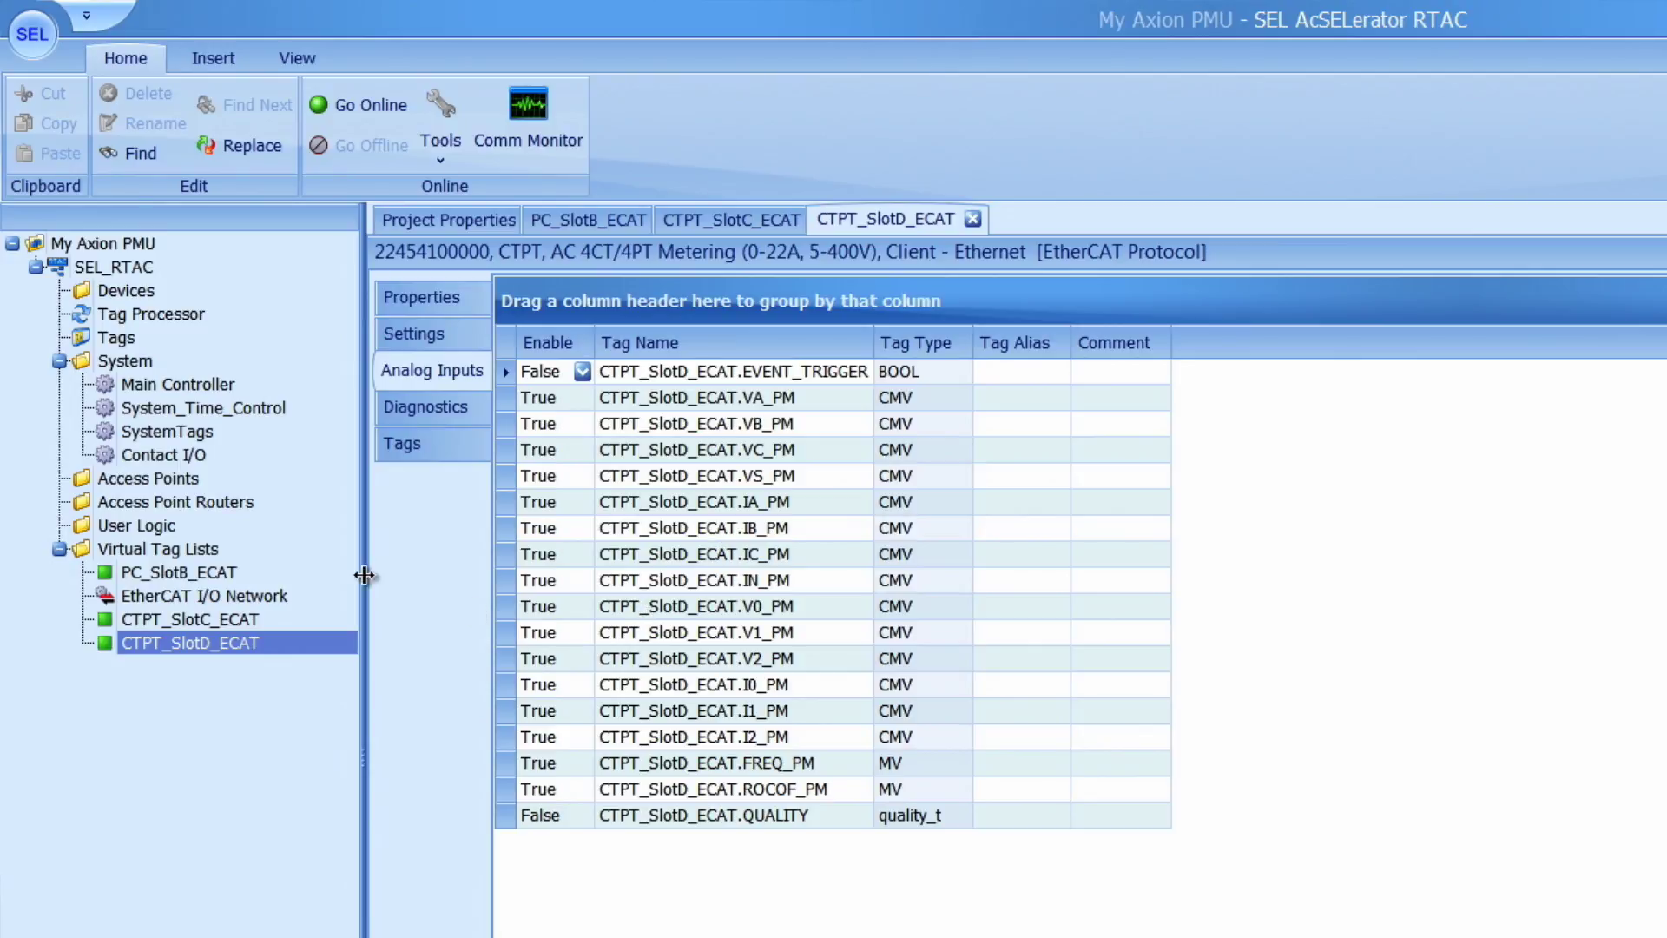
Attach SEL-2241, PC_SlotB_ECAT, CTPT_SlotC_ECAT and CTPT_SlotD_ECAT to Node 1 slots A–D.
{"action": "double_click", "coordinate": [242, 602]}
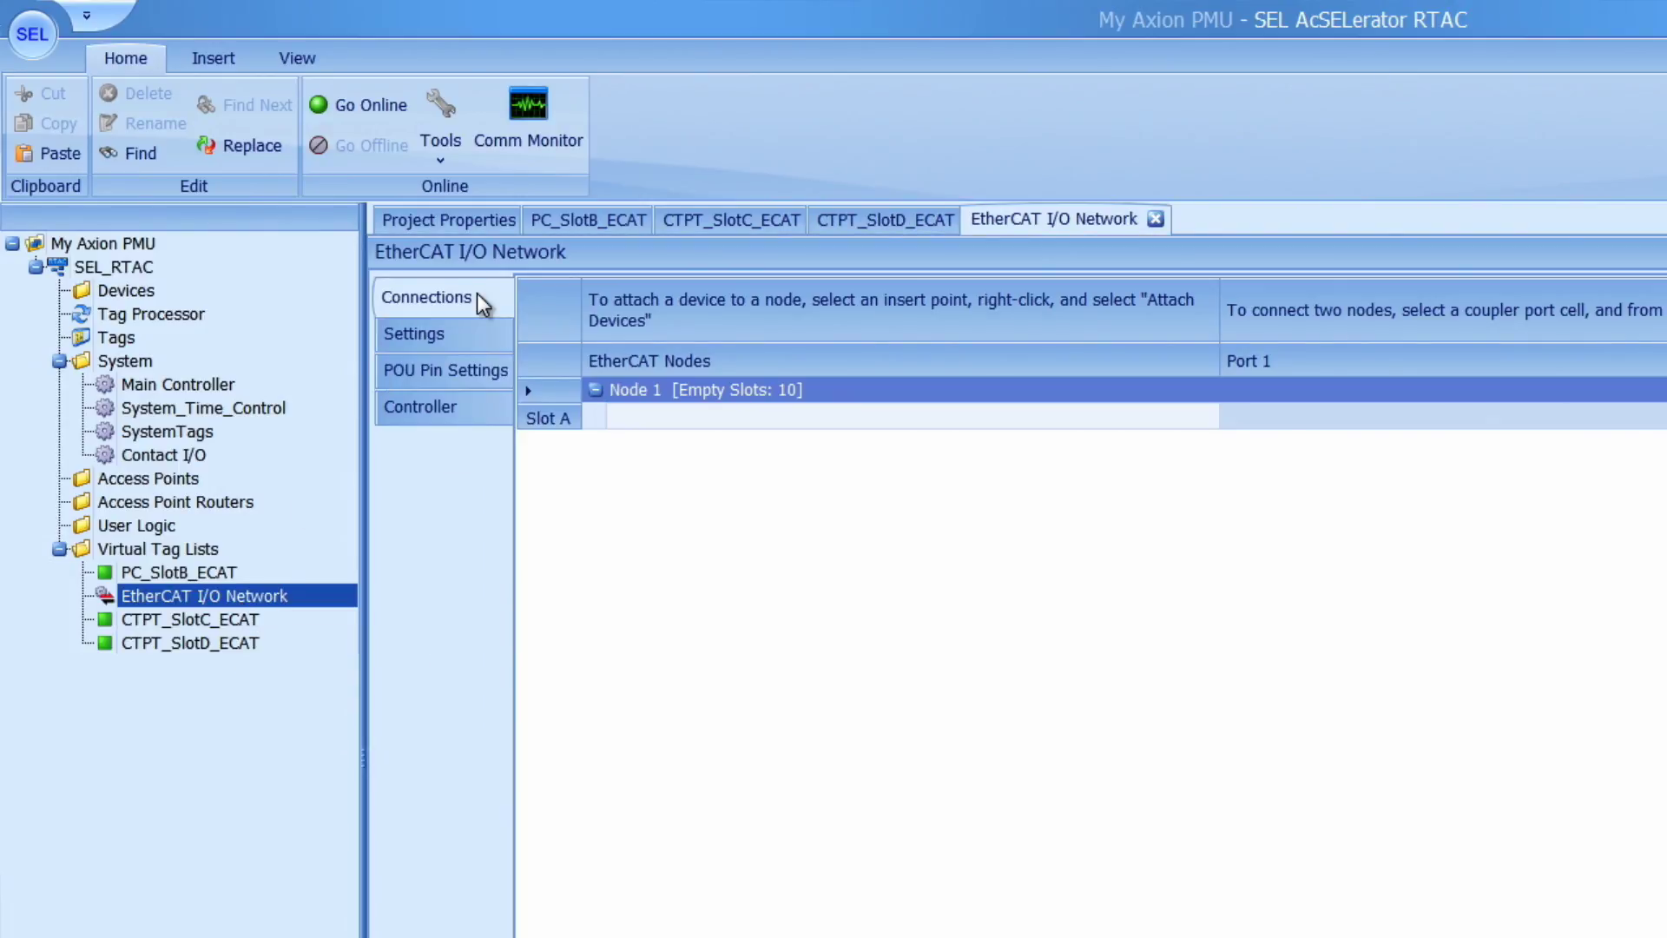
{"action": "right_click", "coordinate": [1021, 435]}
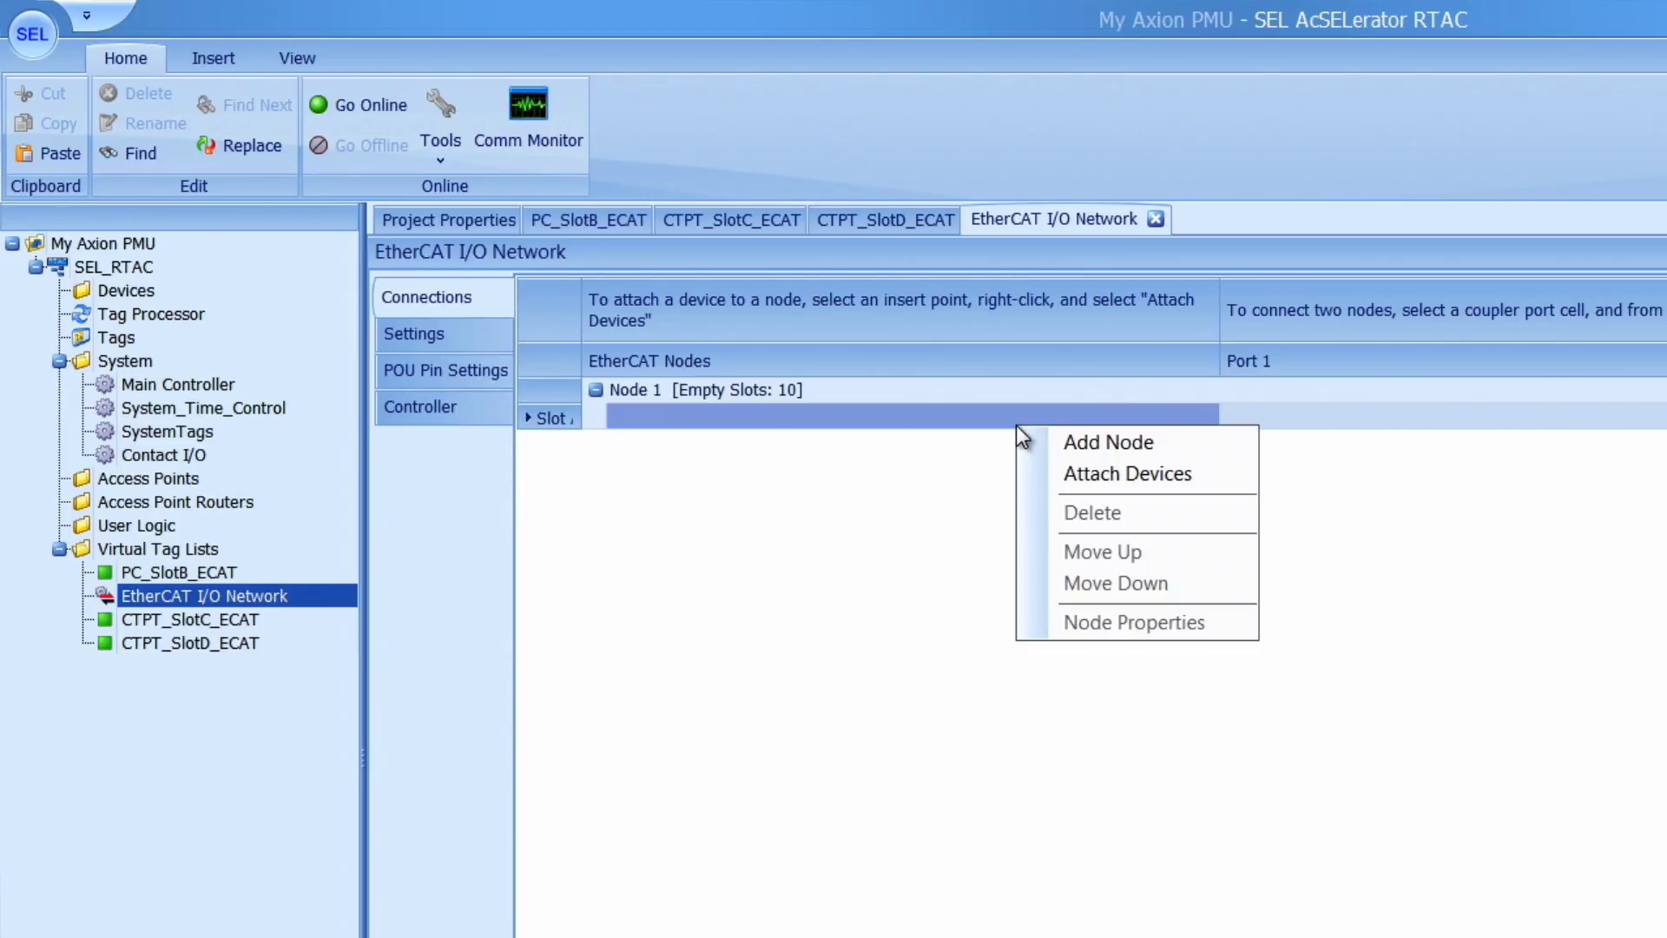
{"action": "left_click", "coordinate": [1113, 484]}
{"action": "left_click", "coordinate": [1345, 596]}
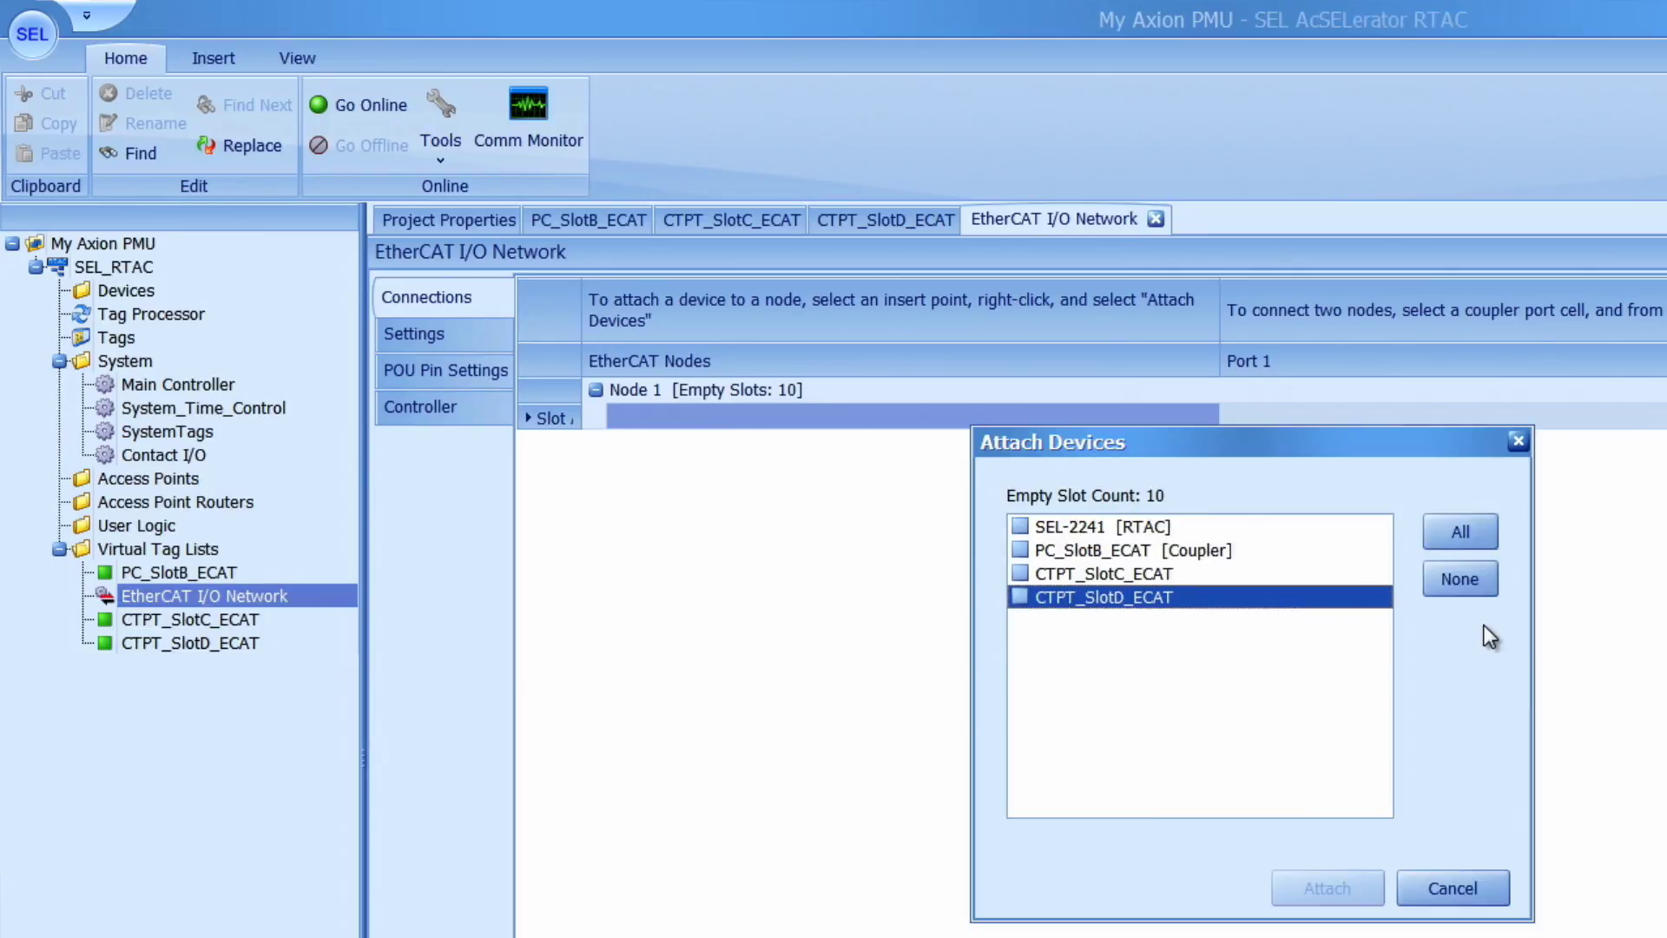
{"action": "left_click", "coordinate": [1461, 533]}
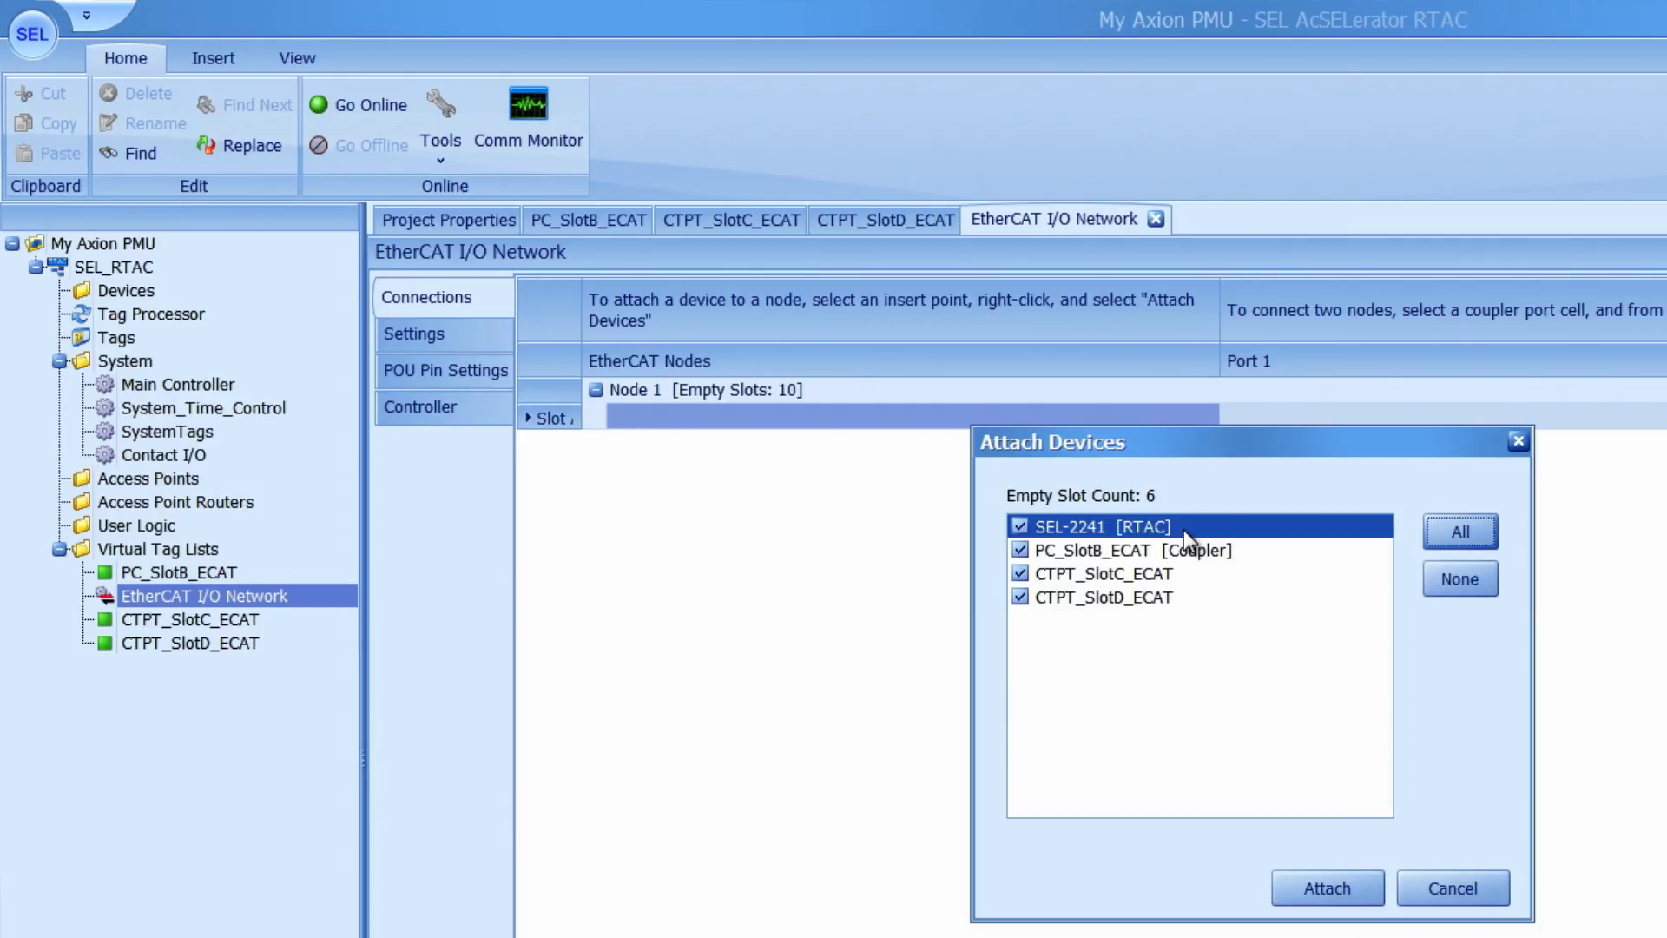
{"action": "left_click", "coordinate": [1207, 597]}
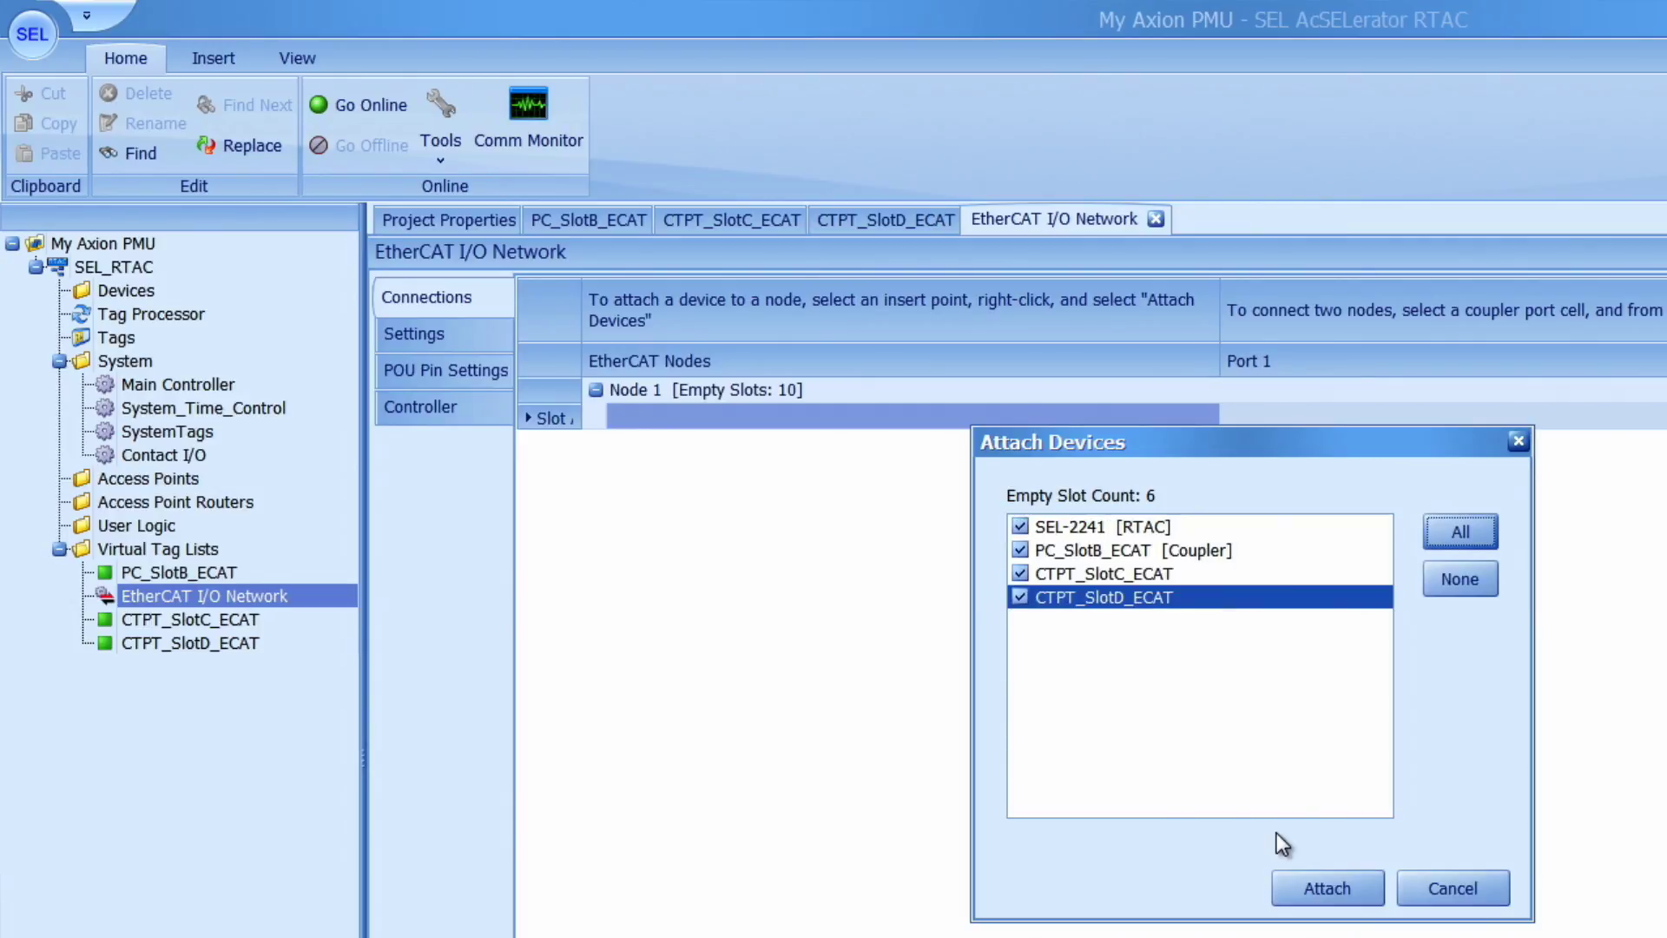
{"action": "left_click", "coordinate": [1342, 886]}
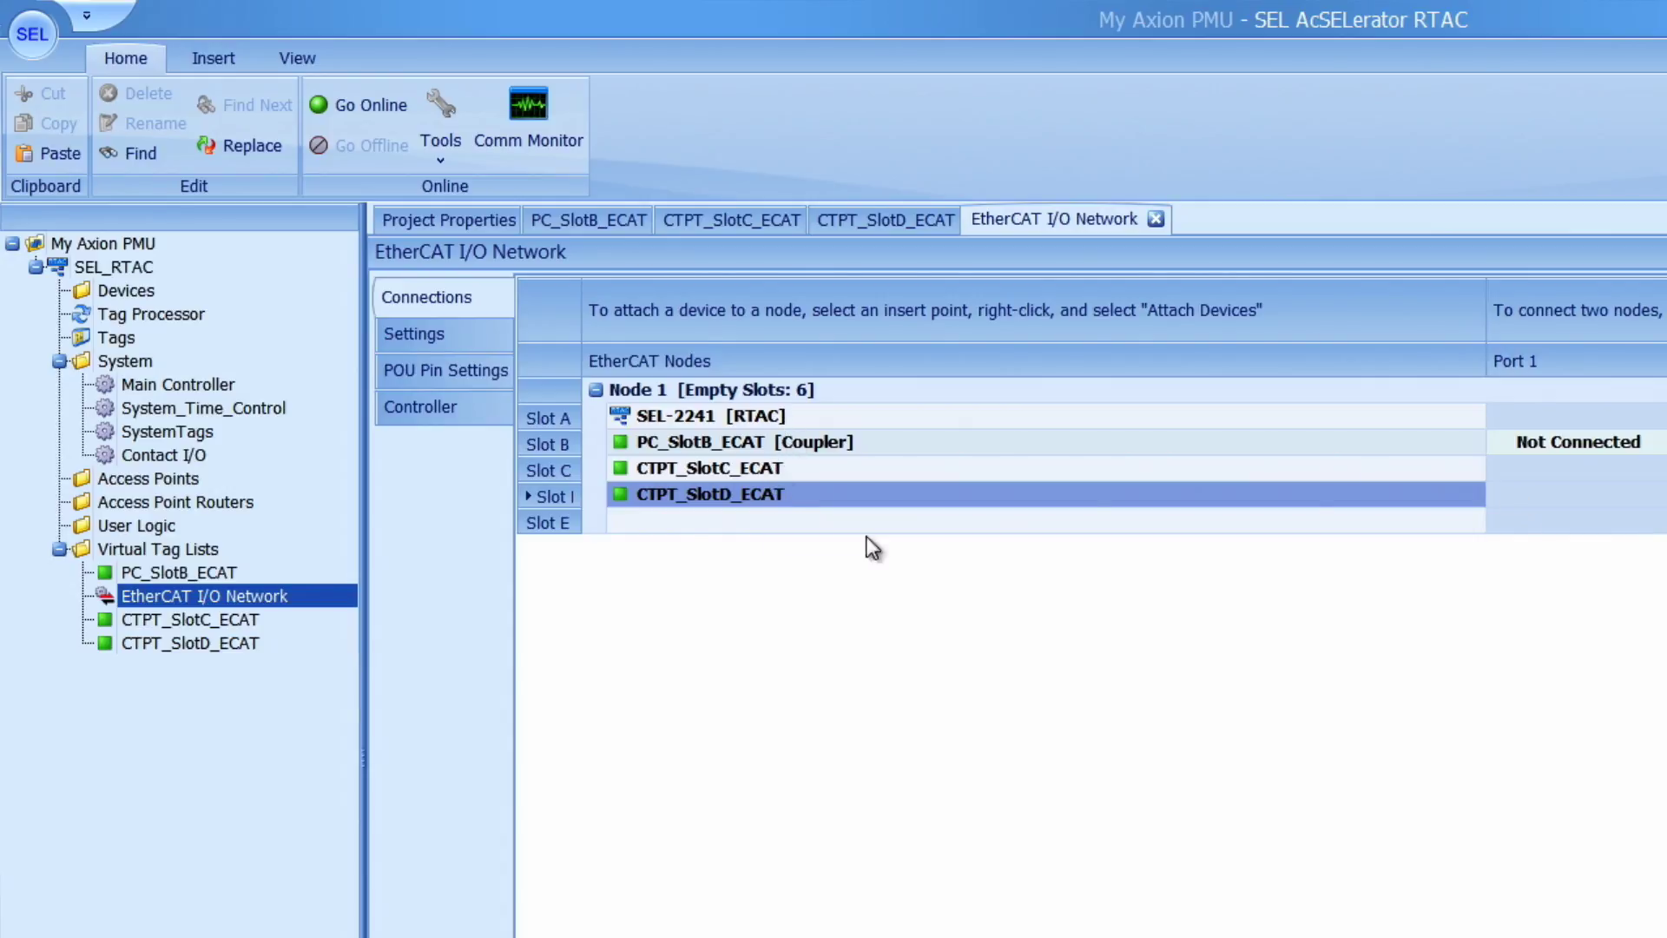
{"action": "left_click", "coordinate": [914, 653]}
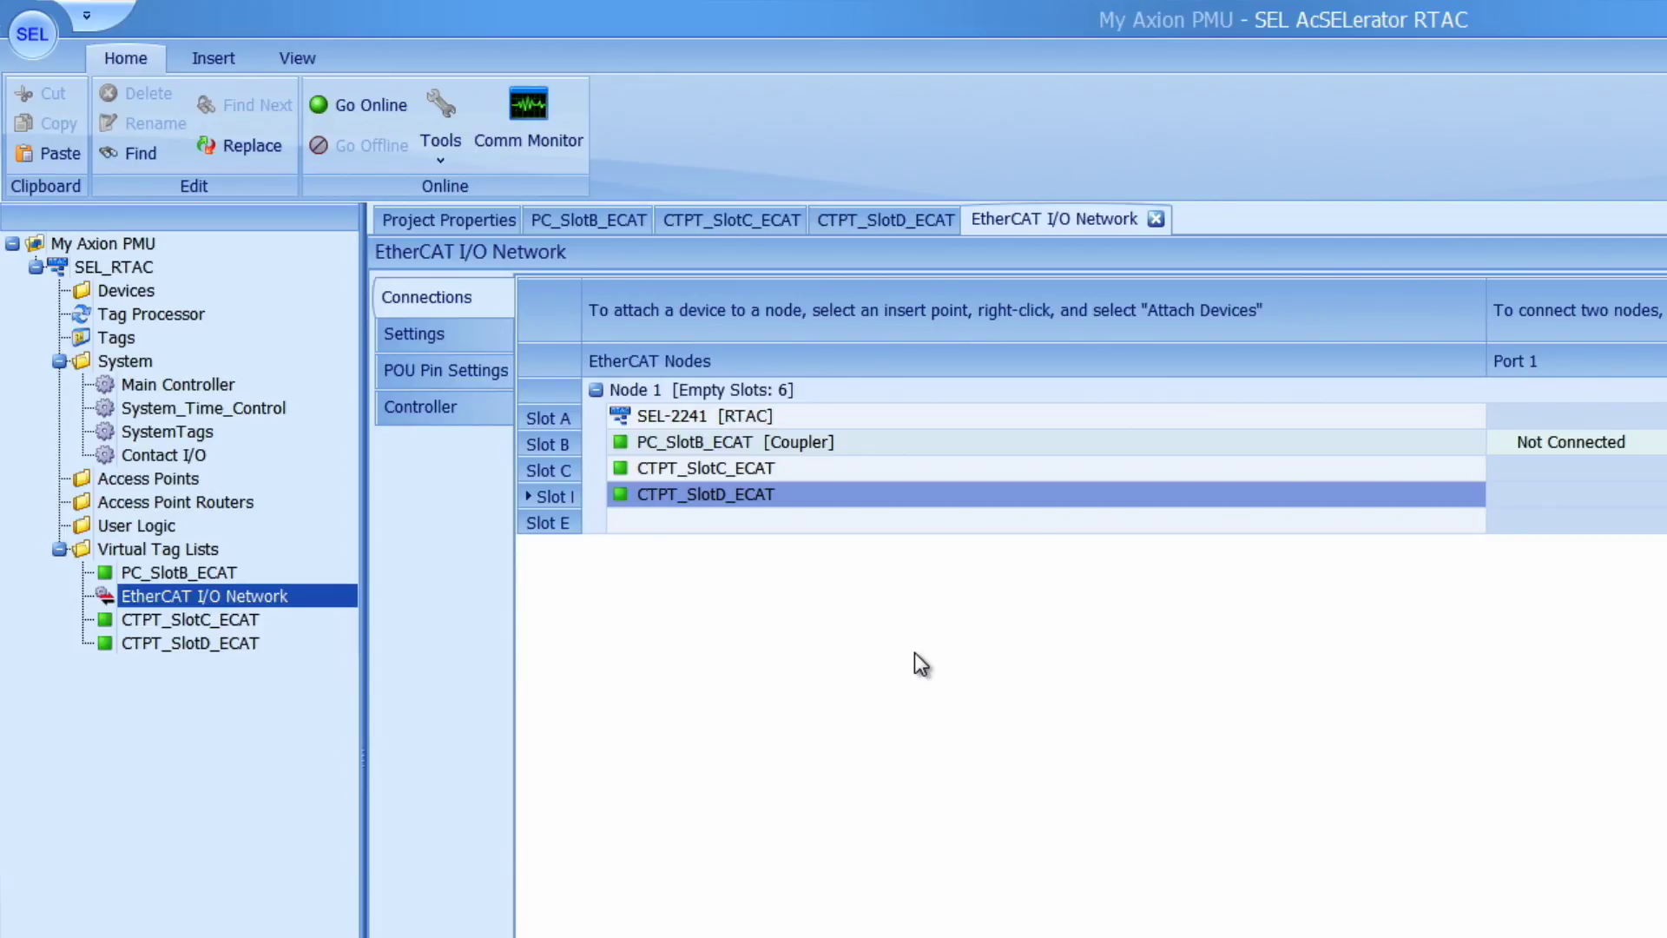
{"action": "left_click", "coordinate": [465, 329]}
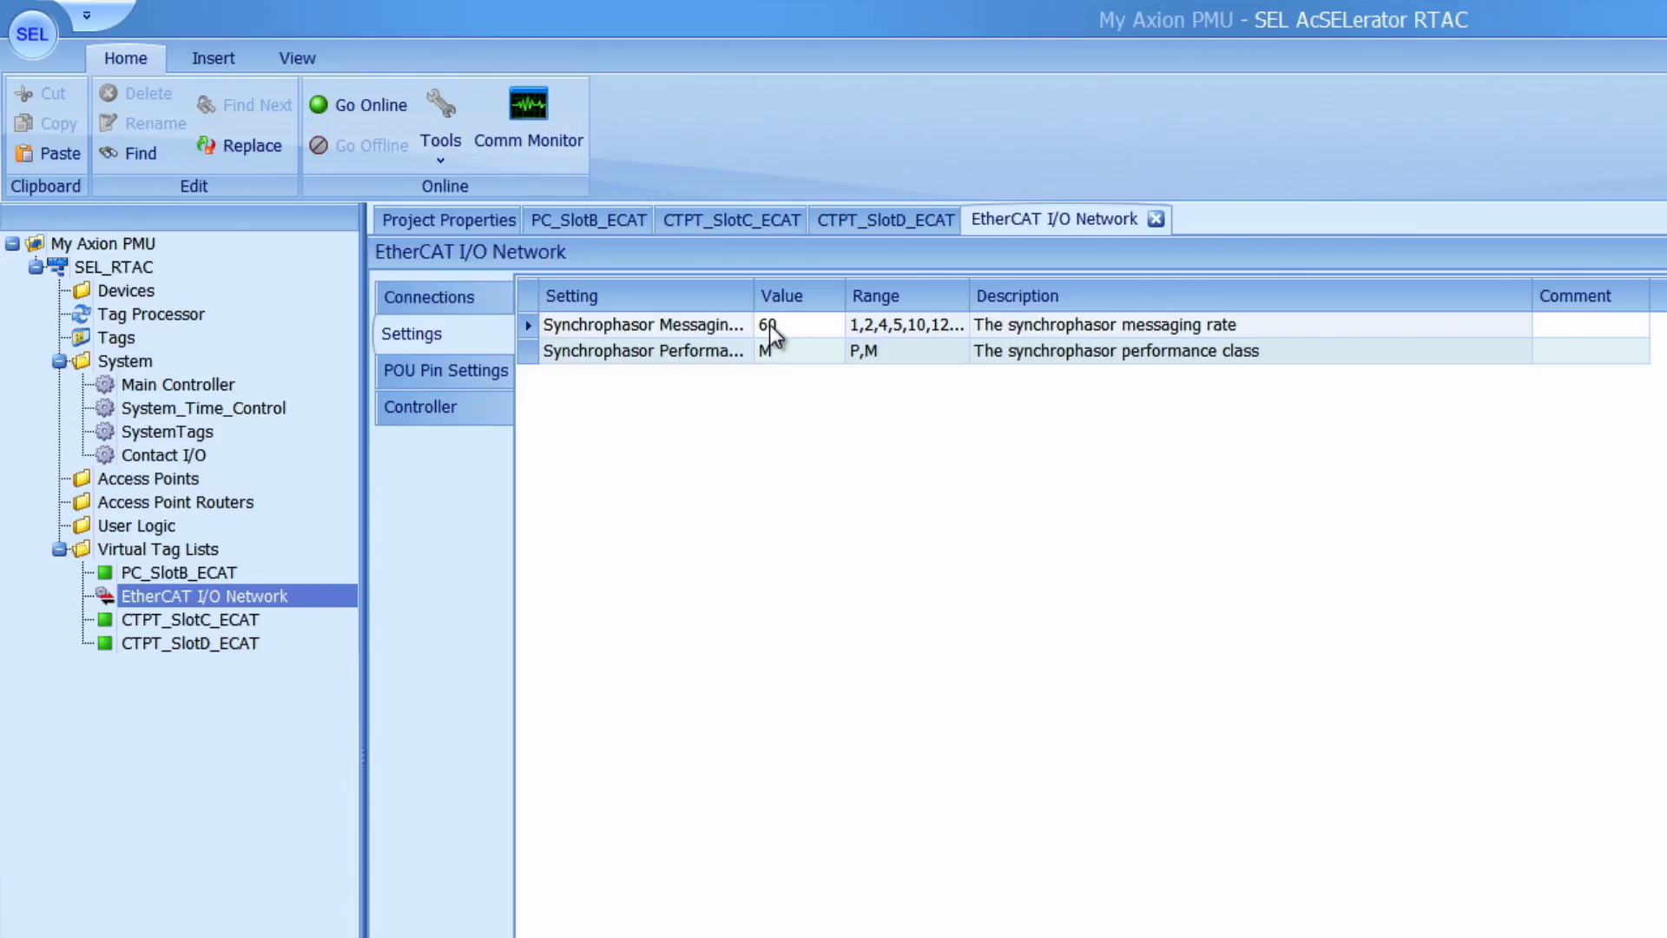
Set the EtherCAT network's Performance Class to P with Synchrophasor Messaging Rate 60.
{"action": "left_click_drag", "start_coordinate": [754, 295], "coordinate": [840, 325]}
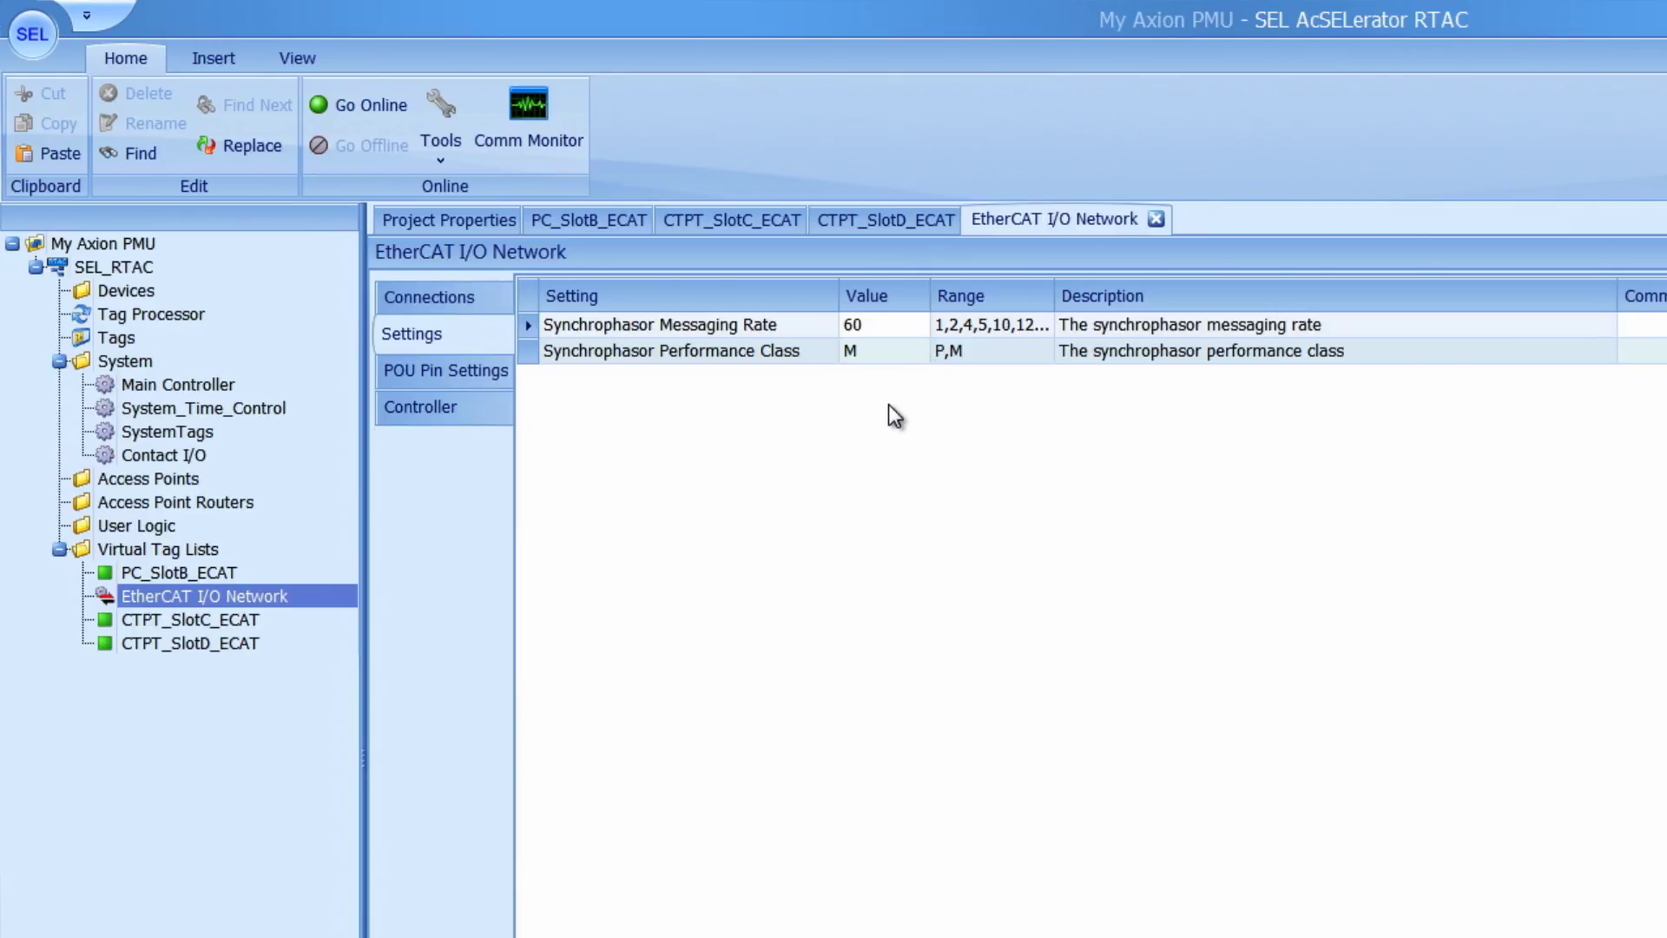
{"action": "left_click", "coordinate": [907, 351]}
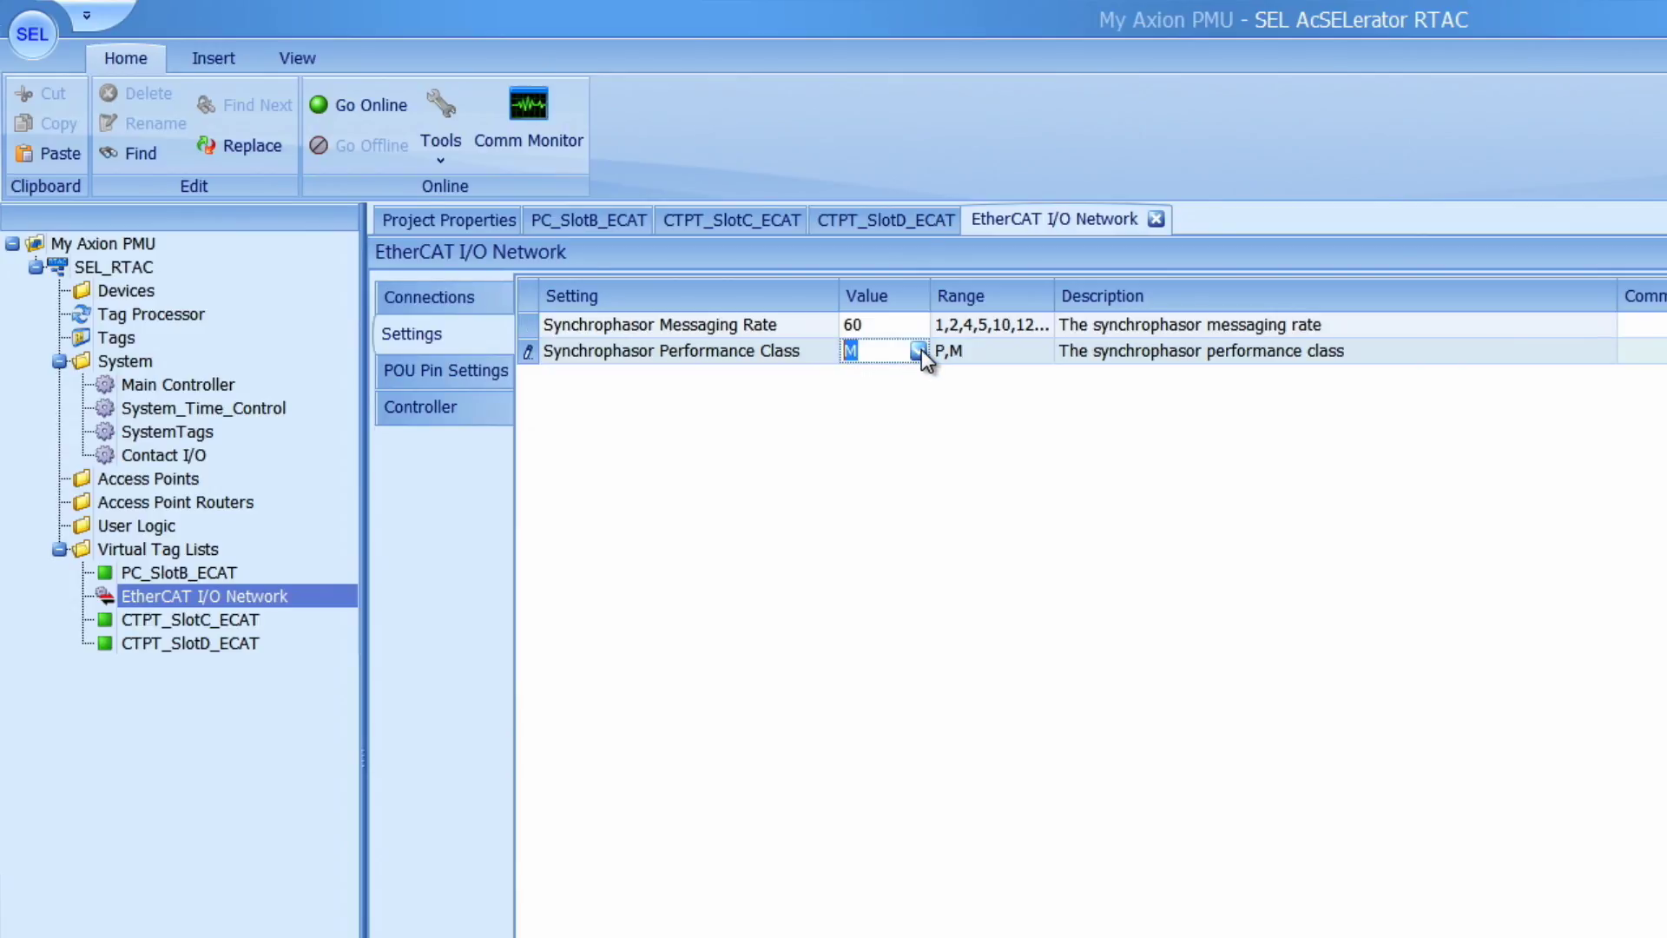
{"action": "left_click", "coordinate": [919, 350]}
{"action": "left_click", "coordinate": [913, 373]}
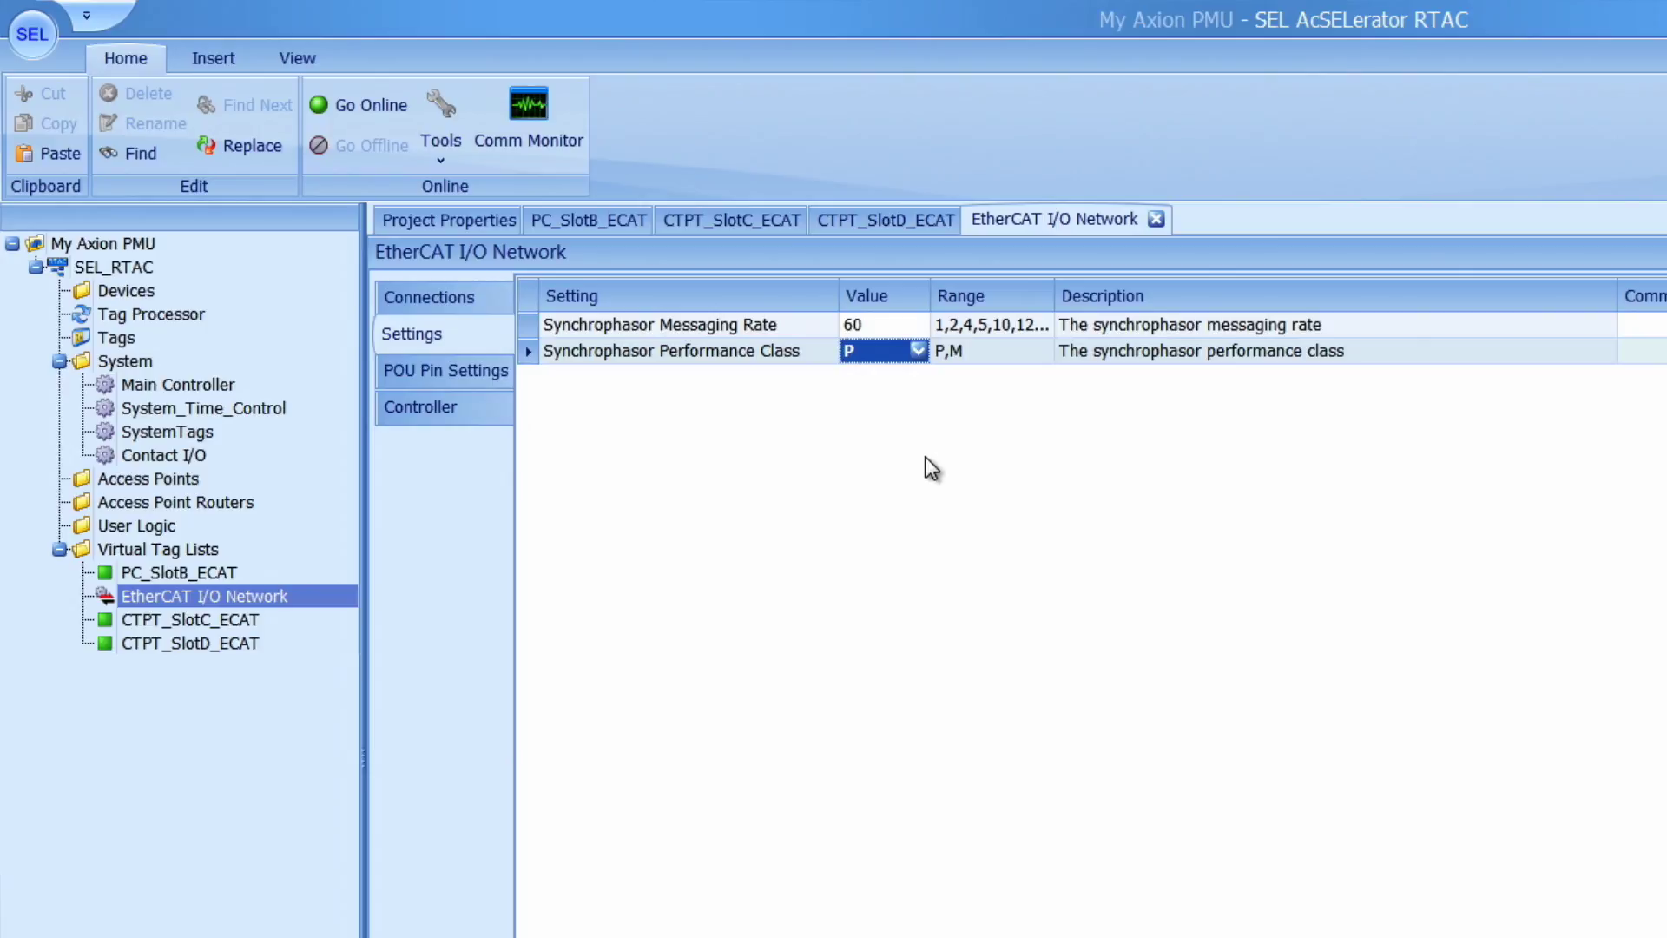
{"action": "key", "text": "Up"}
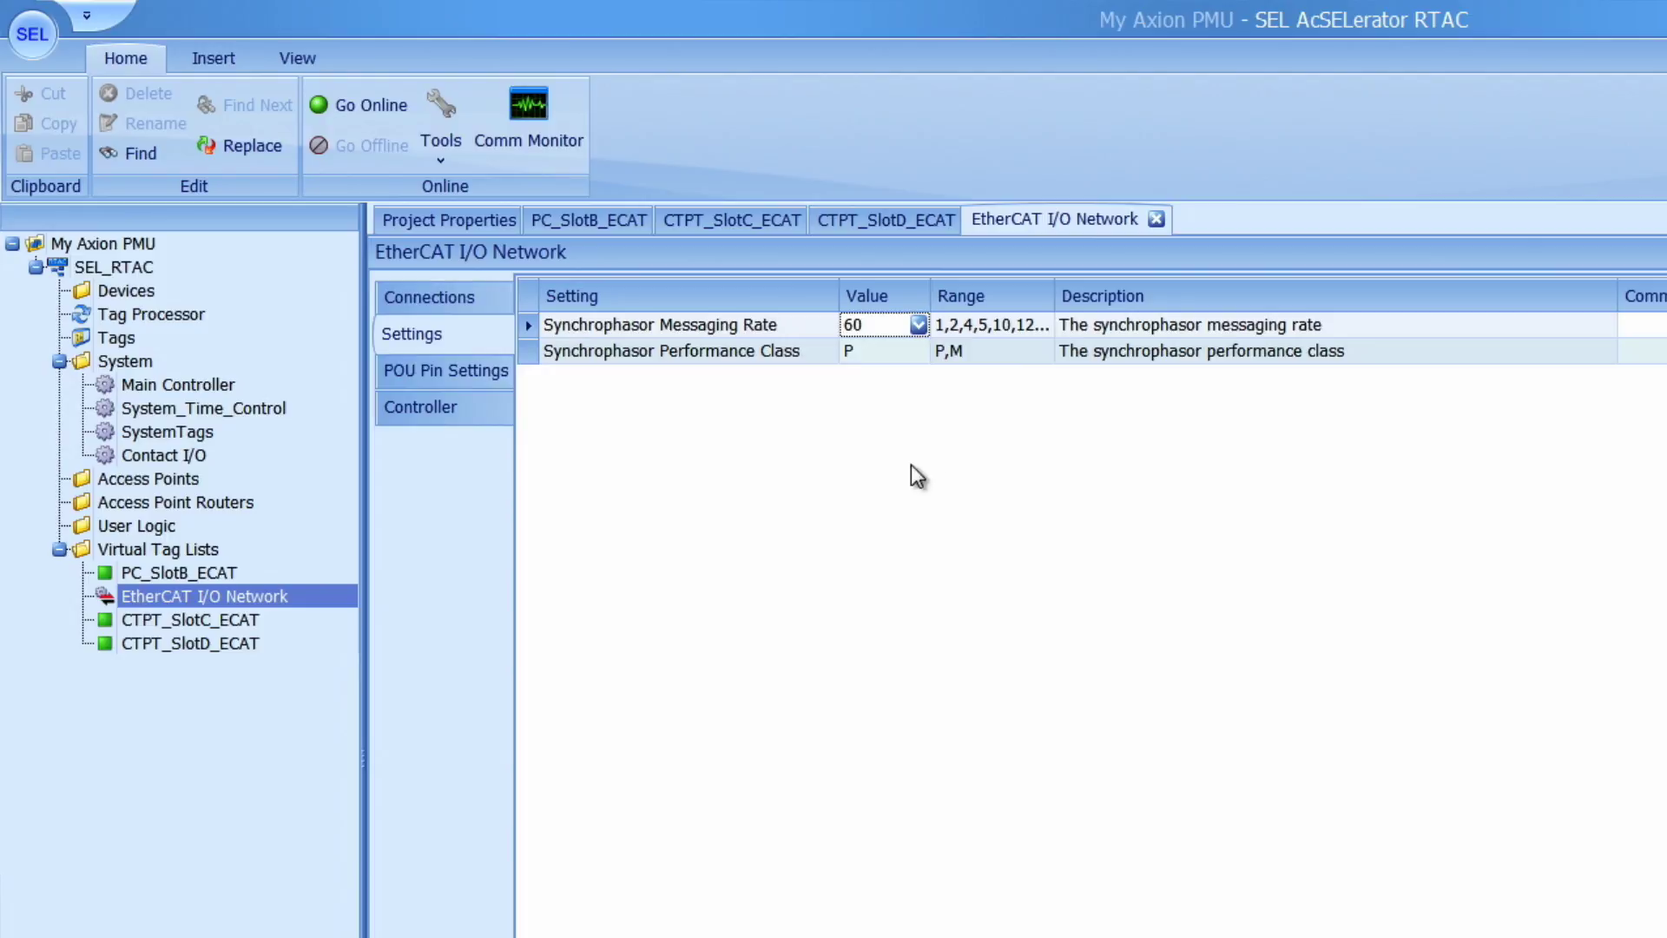
Insert a C37.118 Server PMU tag list named AxionPMU.
{"action": "left_click", "coordinate": [220, 56]}
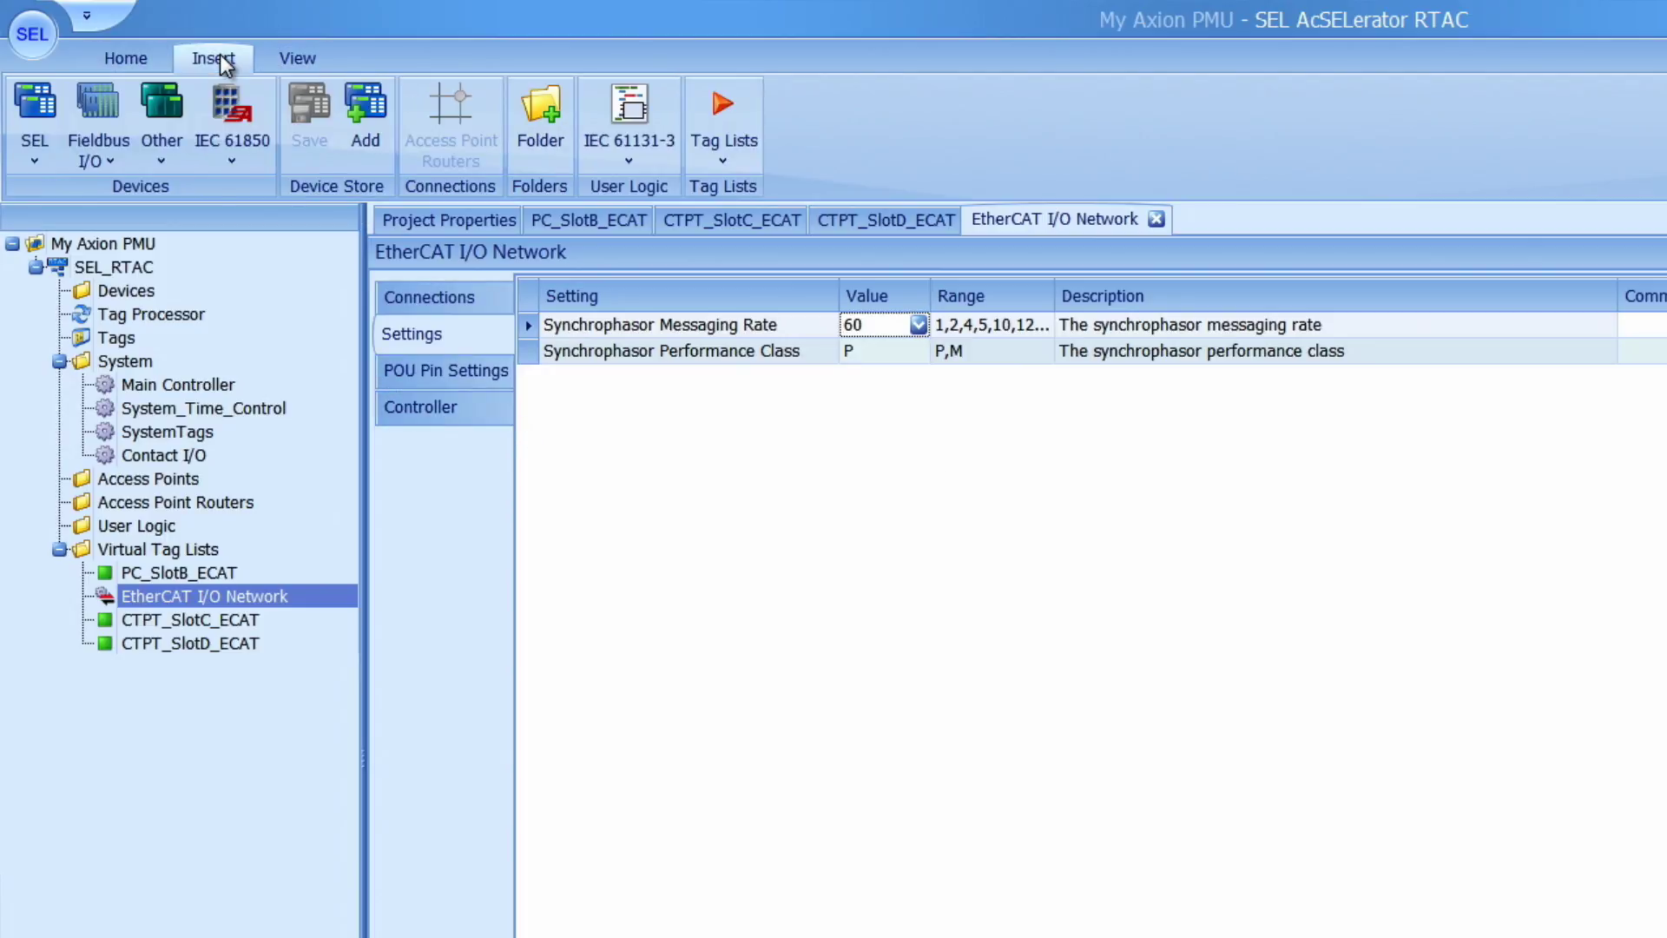
{"action": "left_click", "coordinate": [723, 161]}
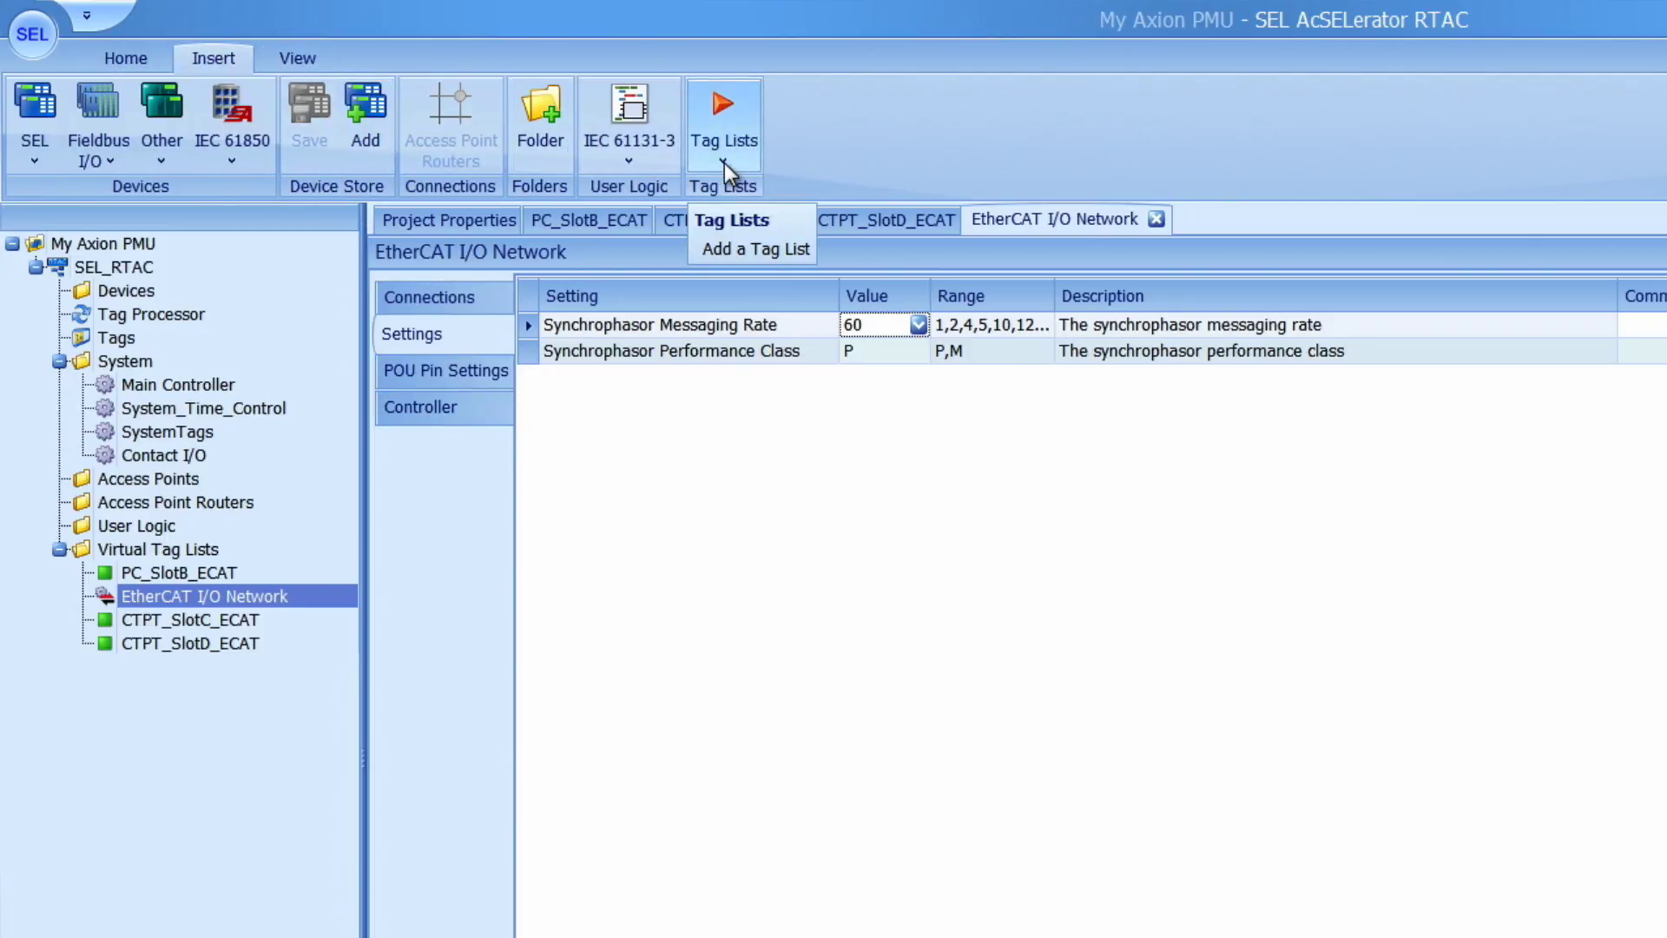
{"action": "left_click", "coordinate": [724, 163]}
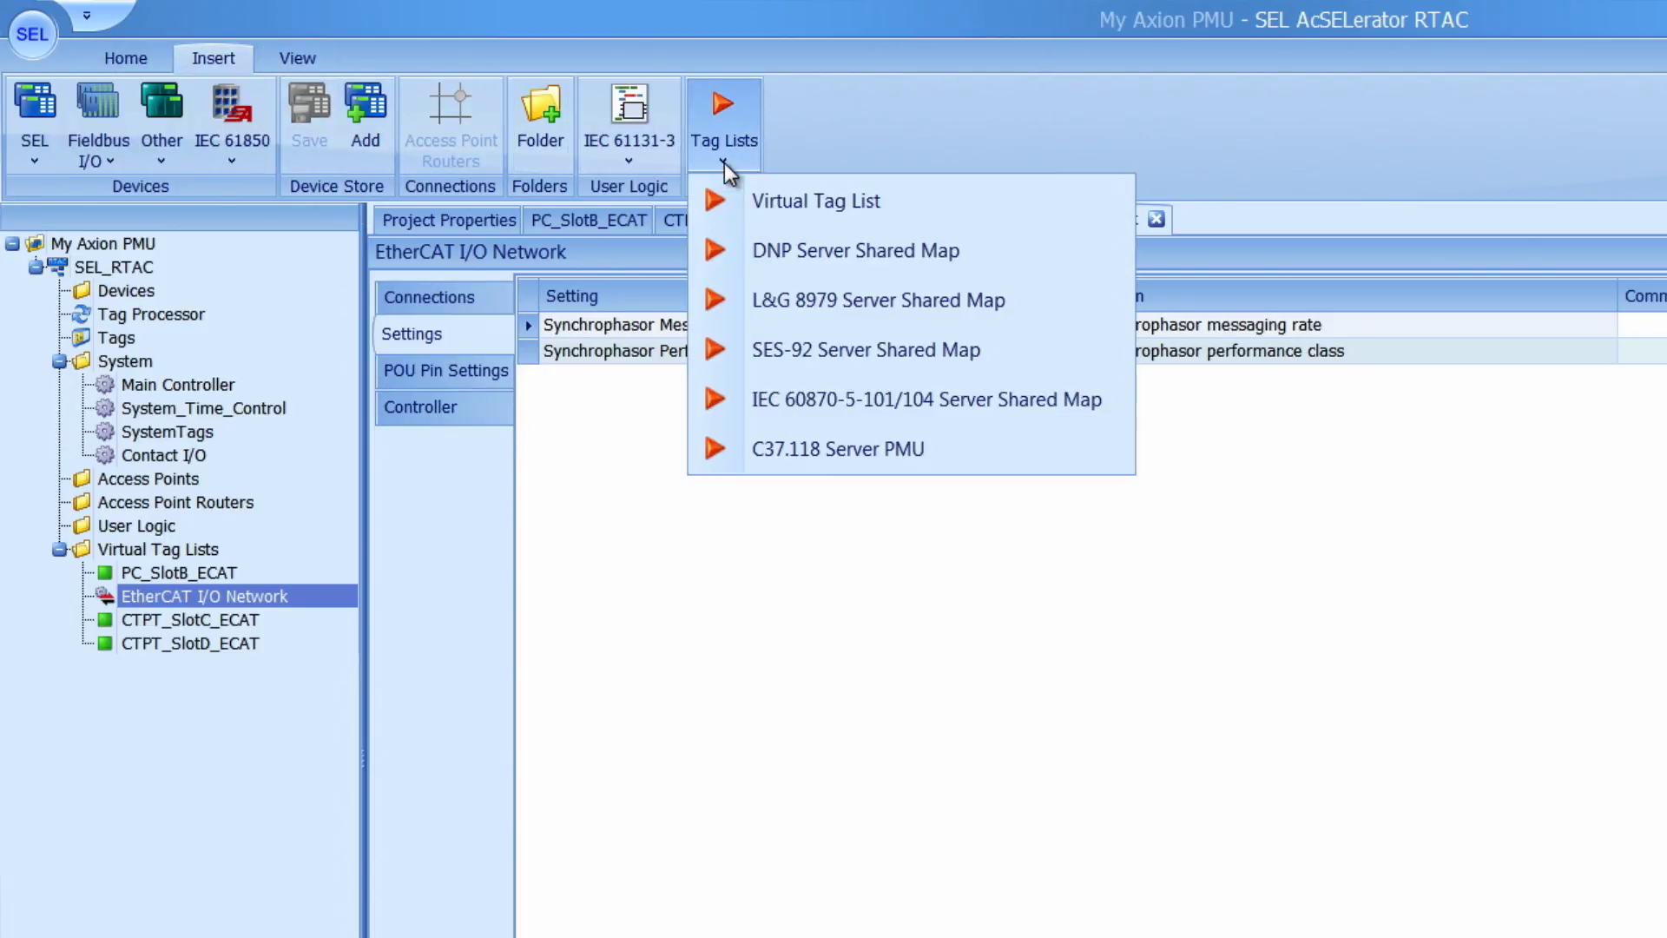
{"action": "left_click", "coordinate": [882, 451]}
{"action": "type", "text": "Axion"}
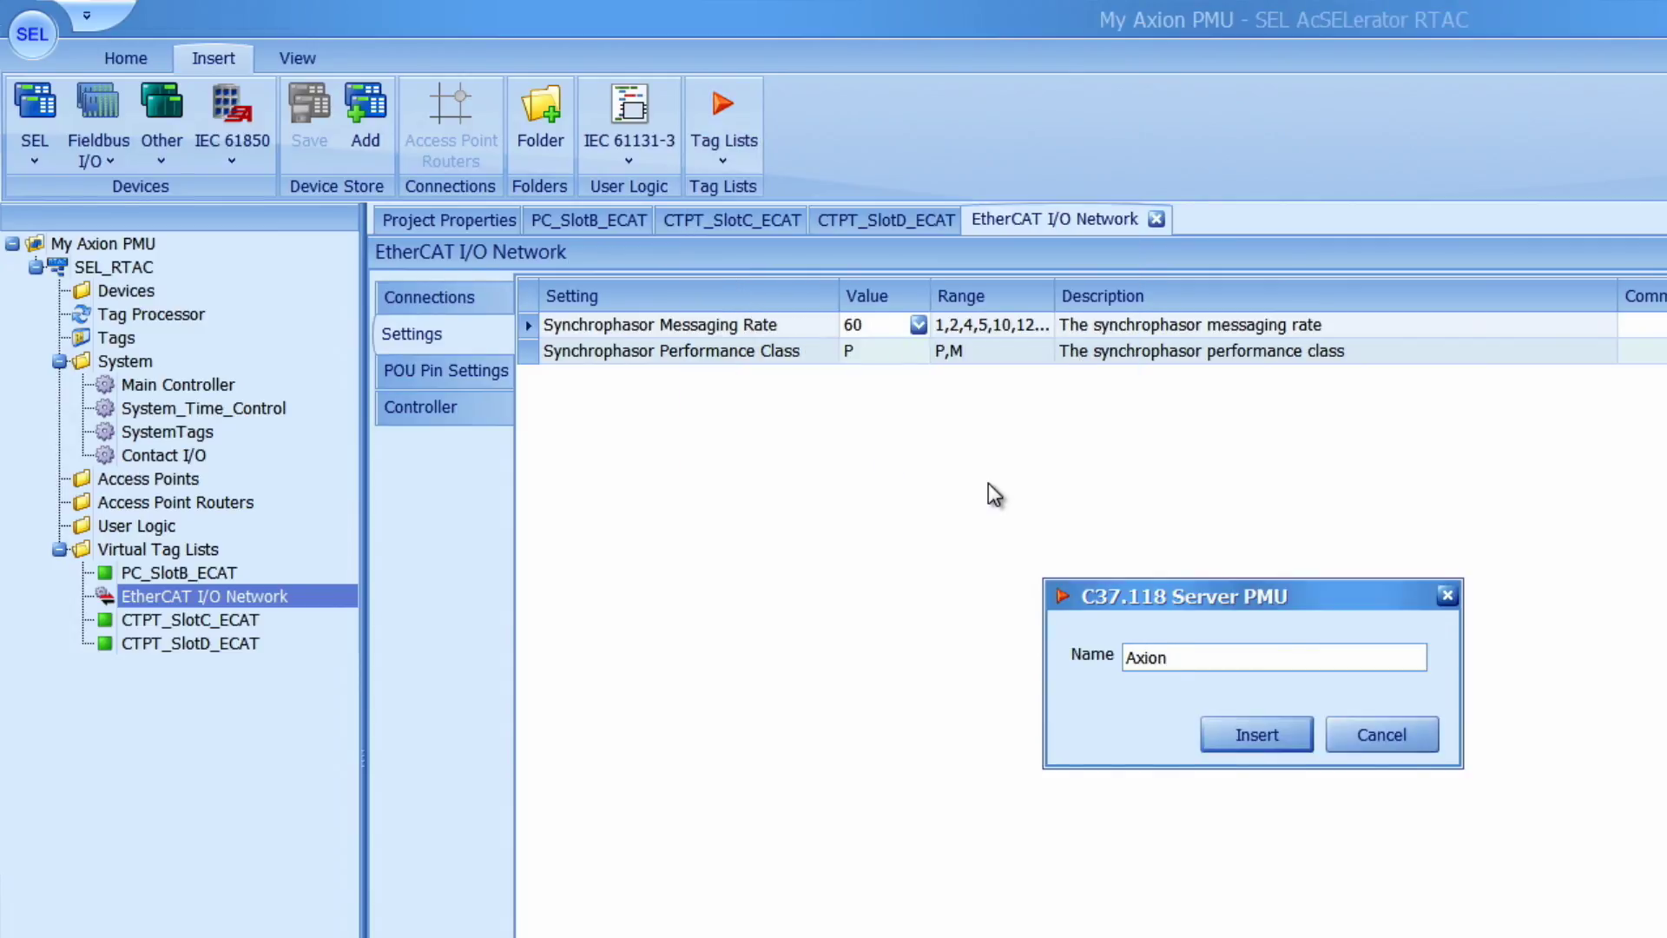
{"action": "type", "text": "PMU"}
{"action": "key", "text": "Return"}
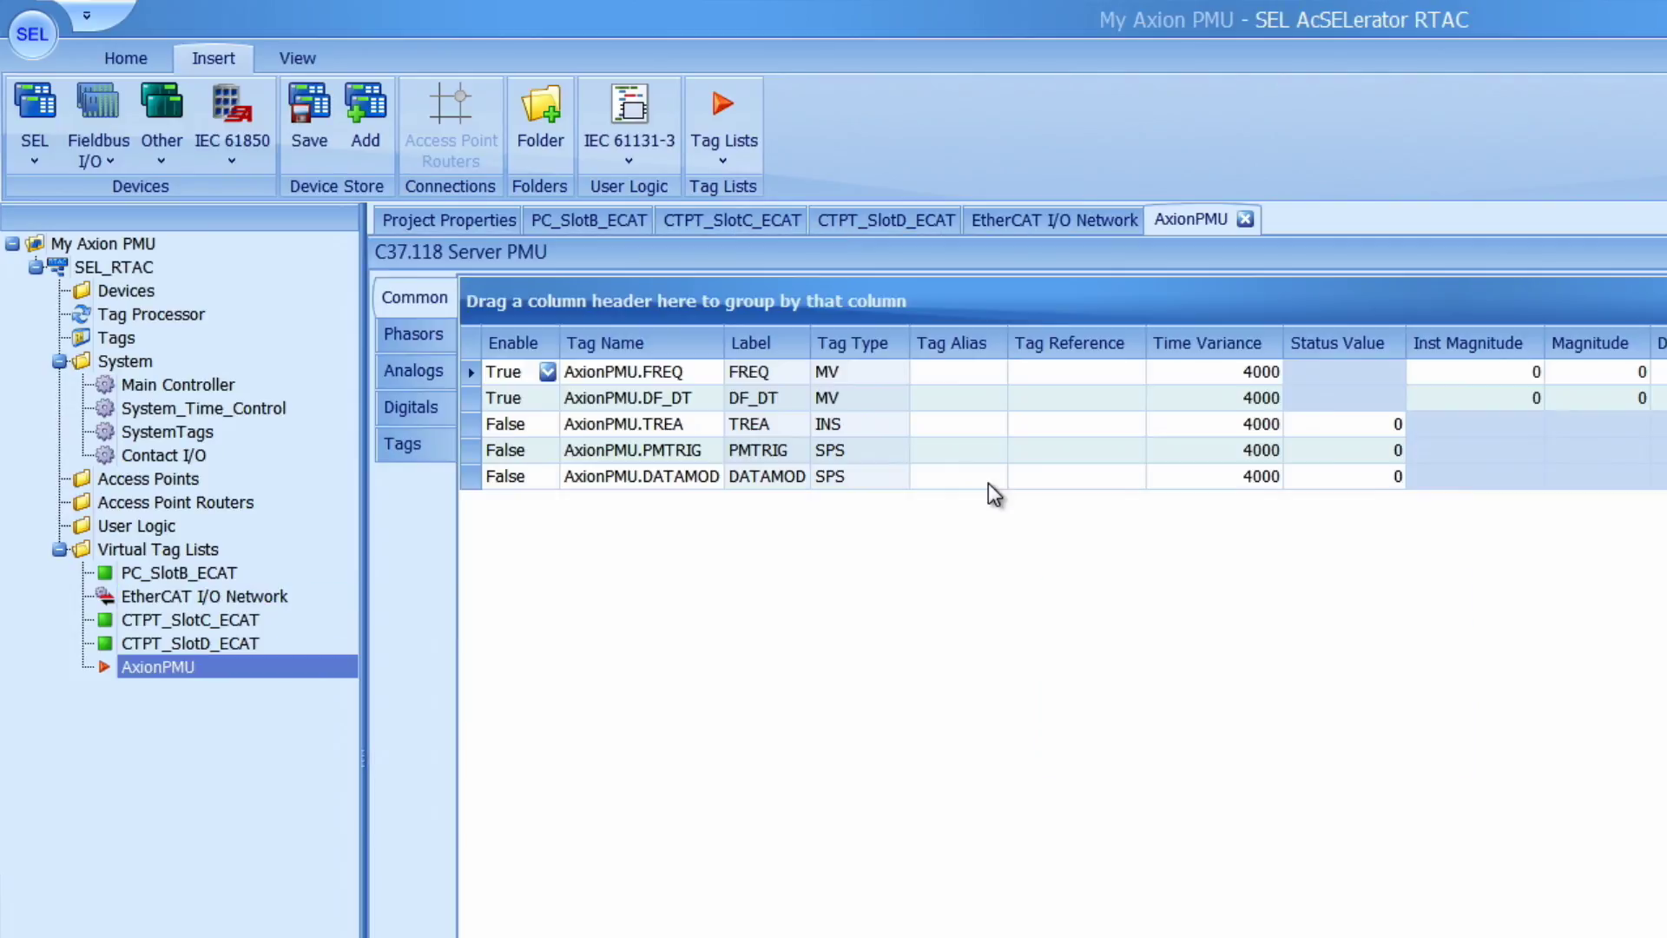
Point AxionPMU's FREQ and DF_DT tag references at CTPT_SlotC_ECAT.FREQ_PM and CTPT_SlotC_ECAT.ROCOF_PM.
{"action": "left_click", "coordinate": [250, 625]}
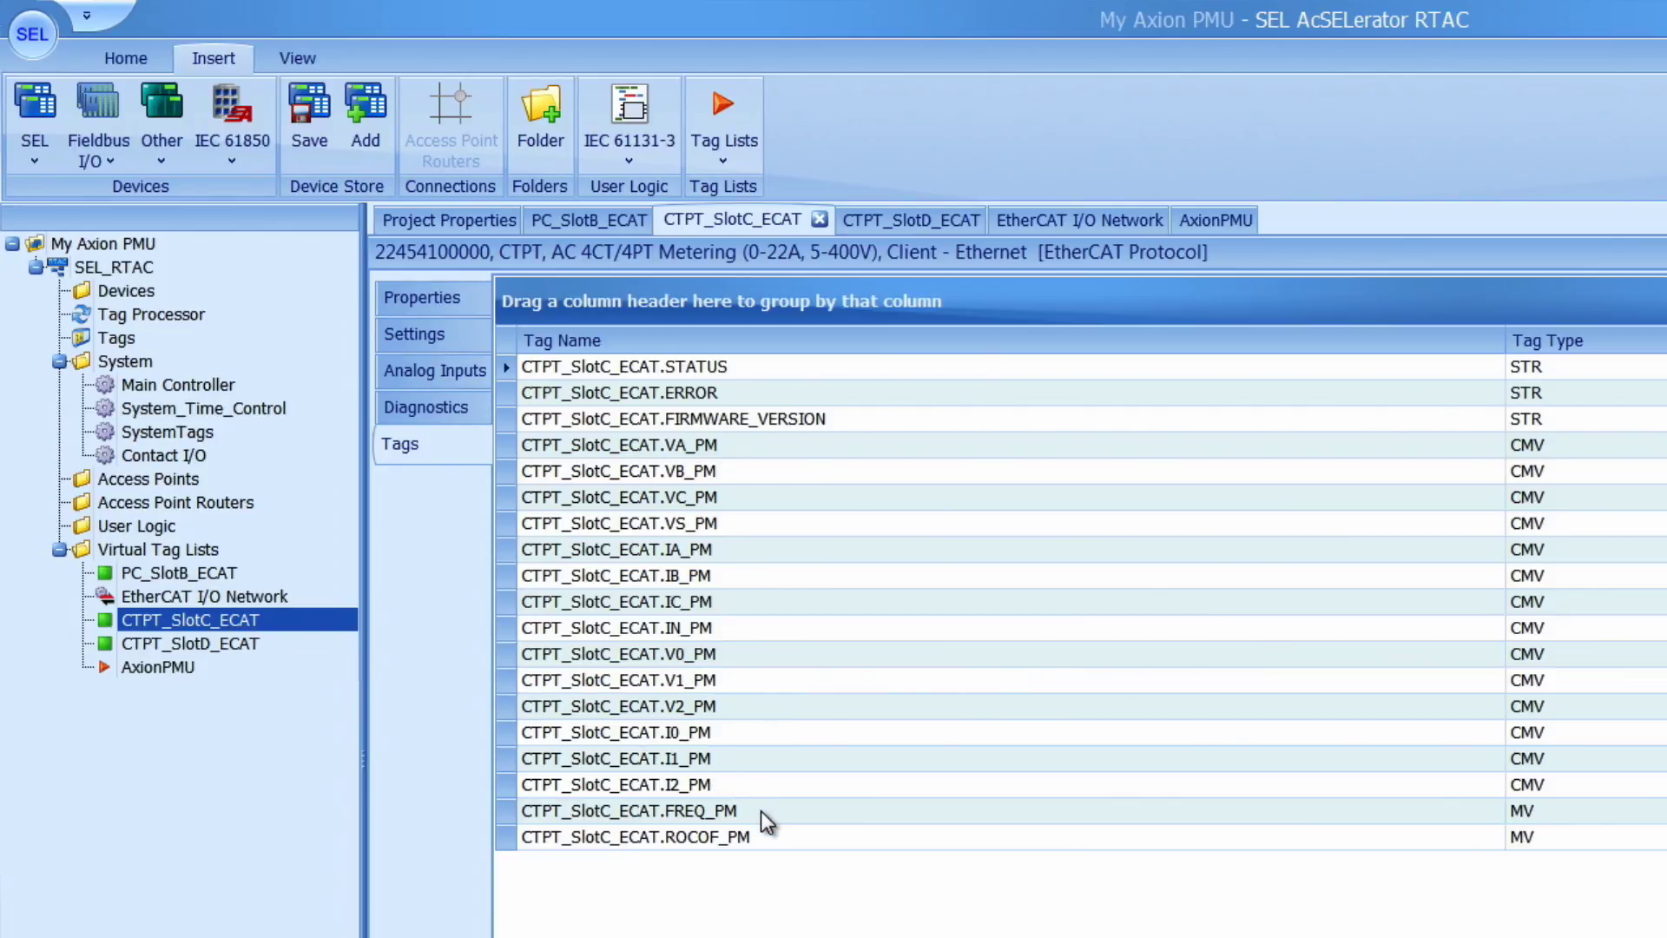
{"action": "left_click", "coordinate": [476, 363]}
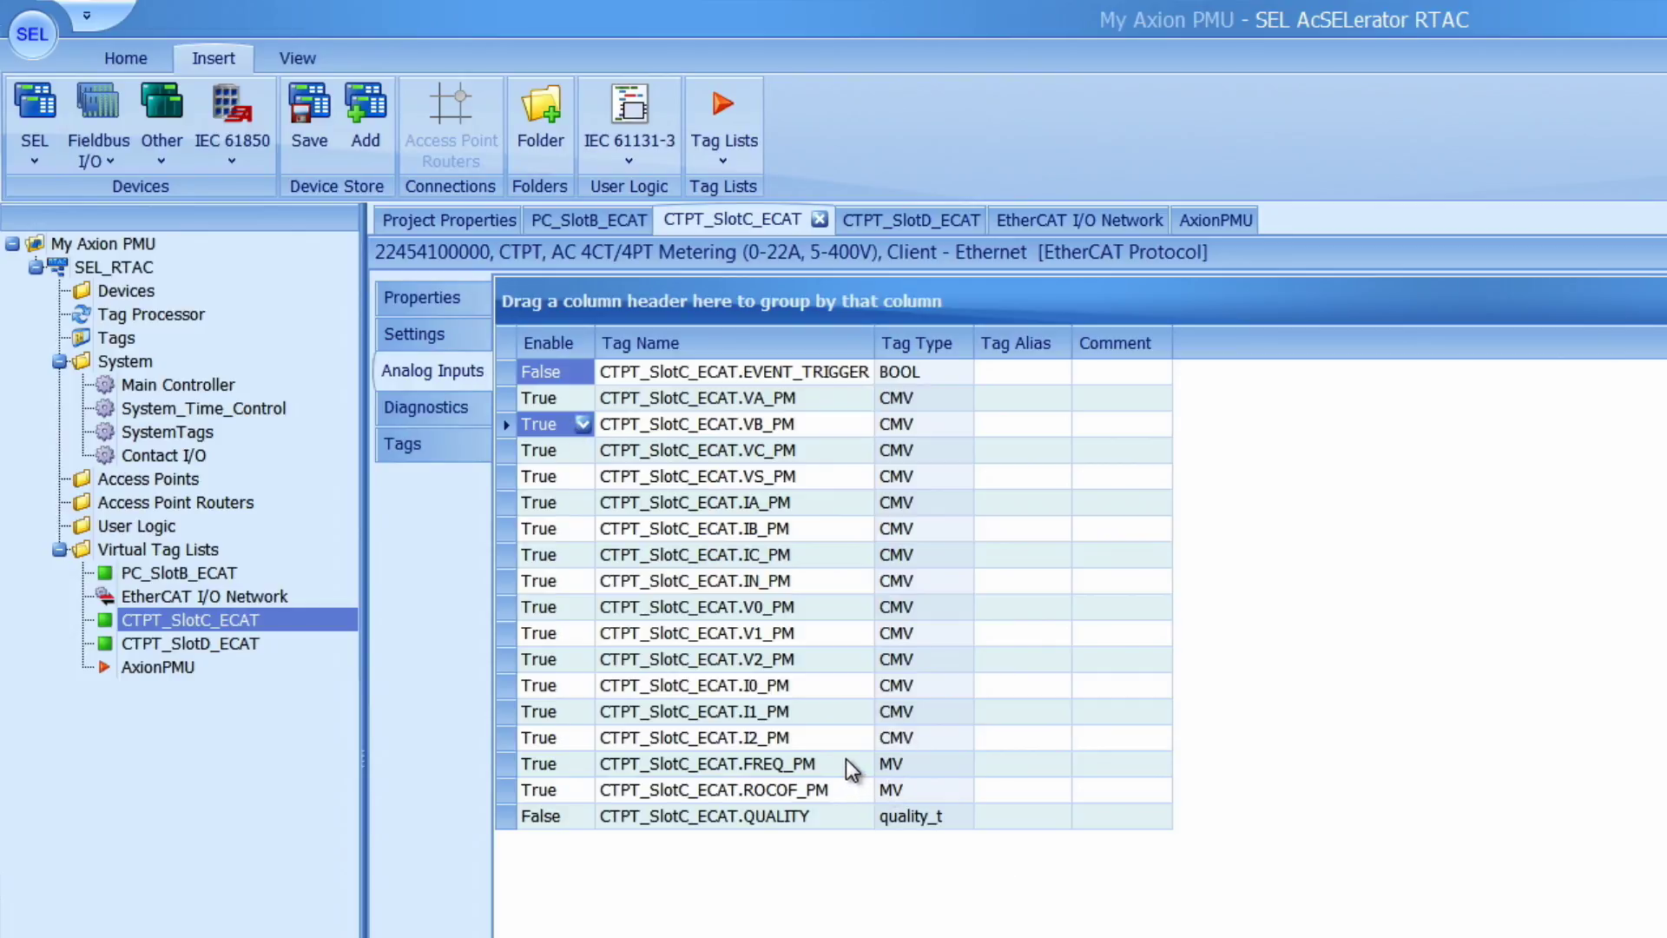
{"action": "left_click_drag", "start_coordinate": [842, 757], "coordinate": [842, 786]}
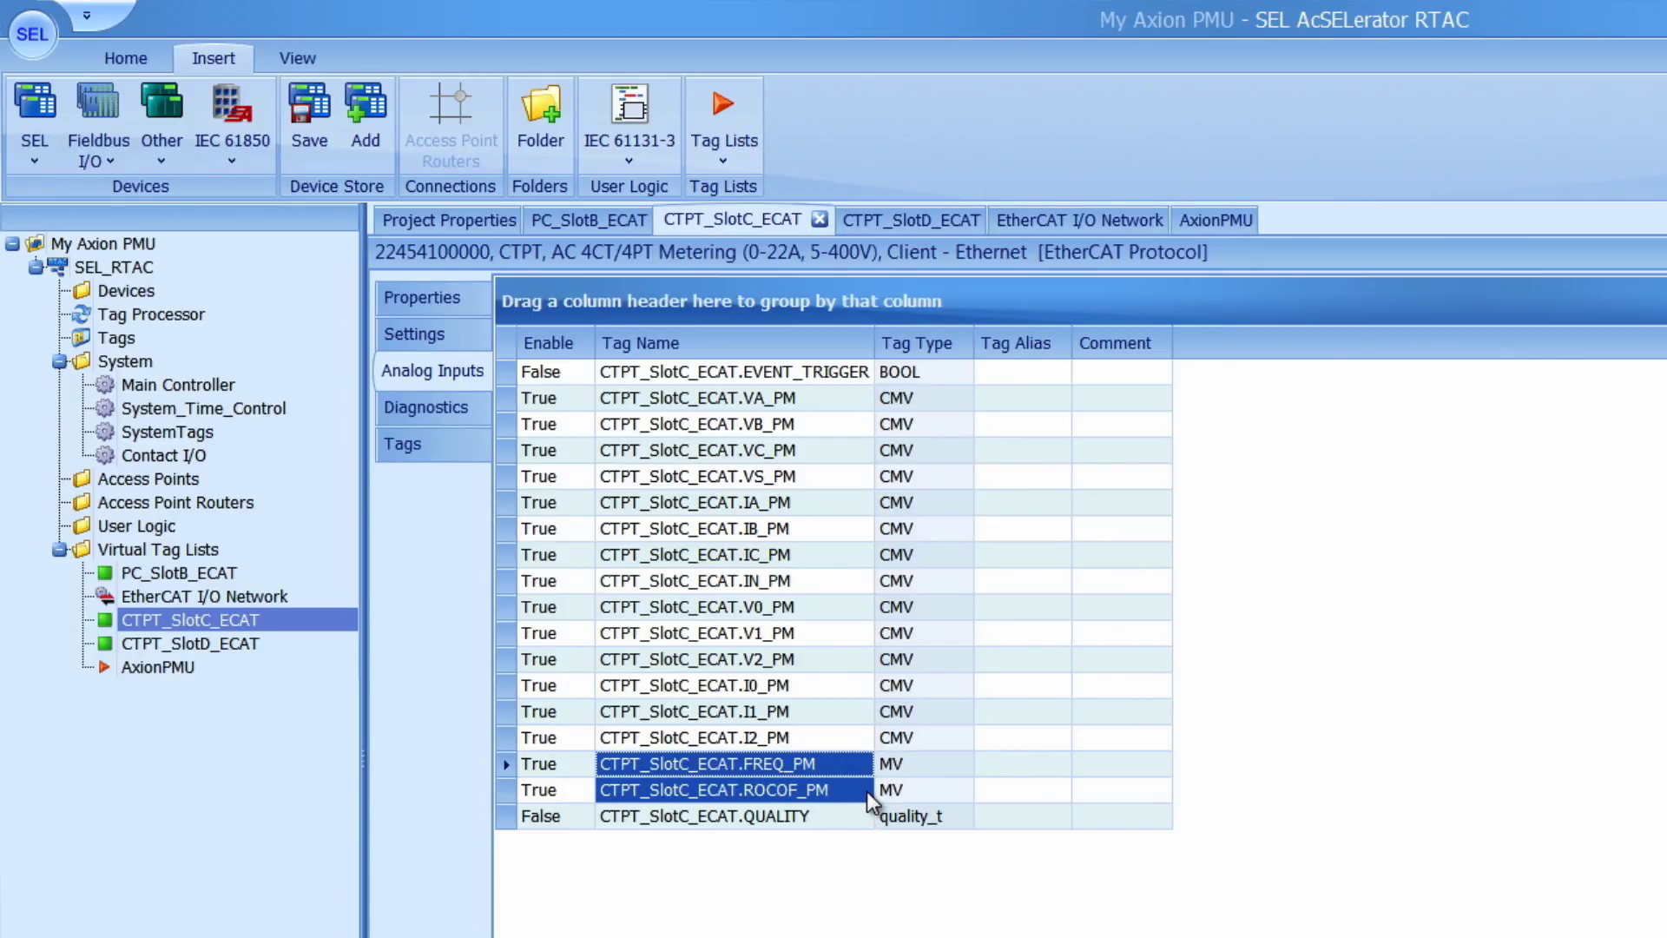
{"action": "left_click", "coordinate": [200, 665]}
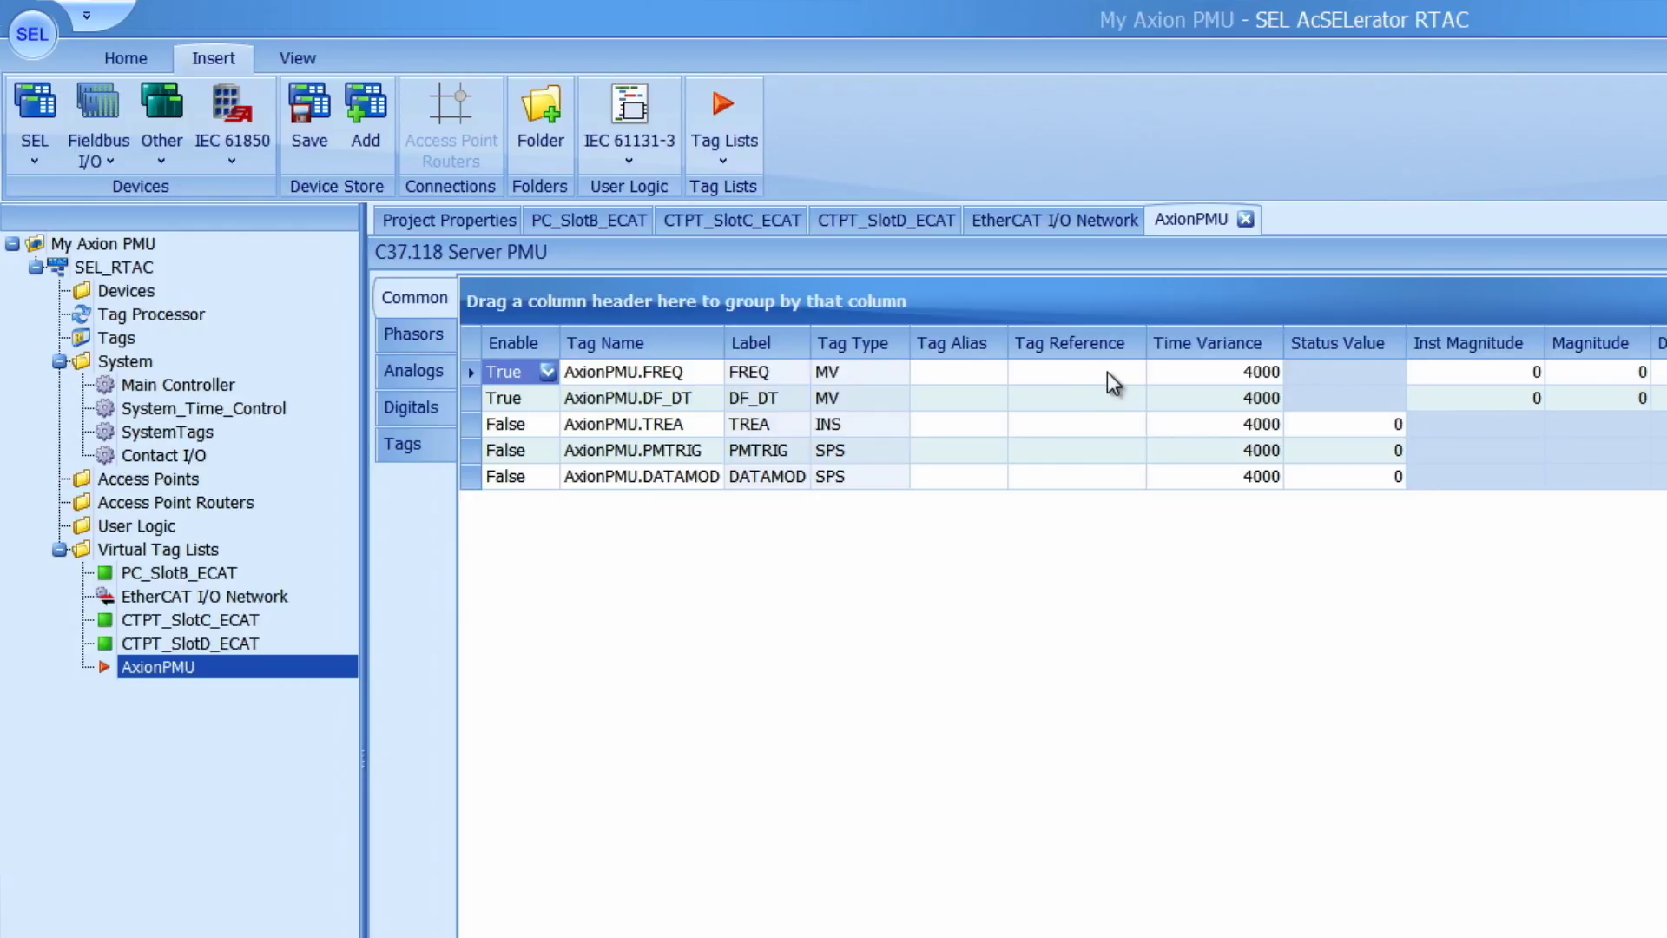
{"action": "left_click", "coordinate": [1112, 383]}
{"action": "key", "text": "ctrl+v"}
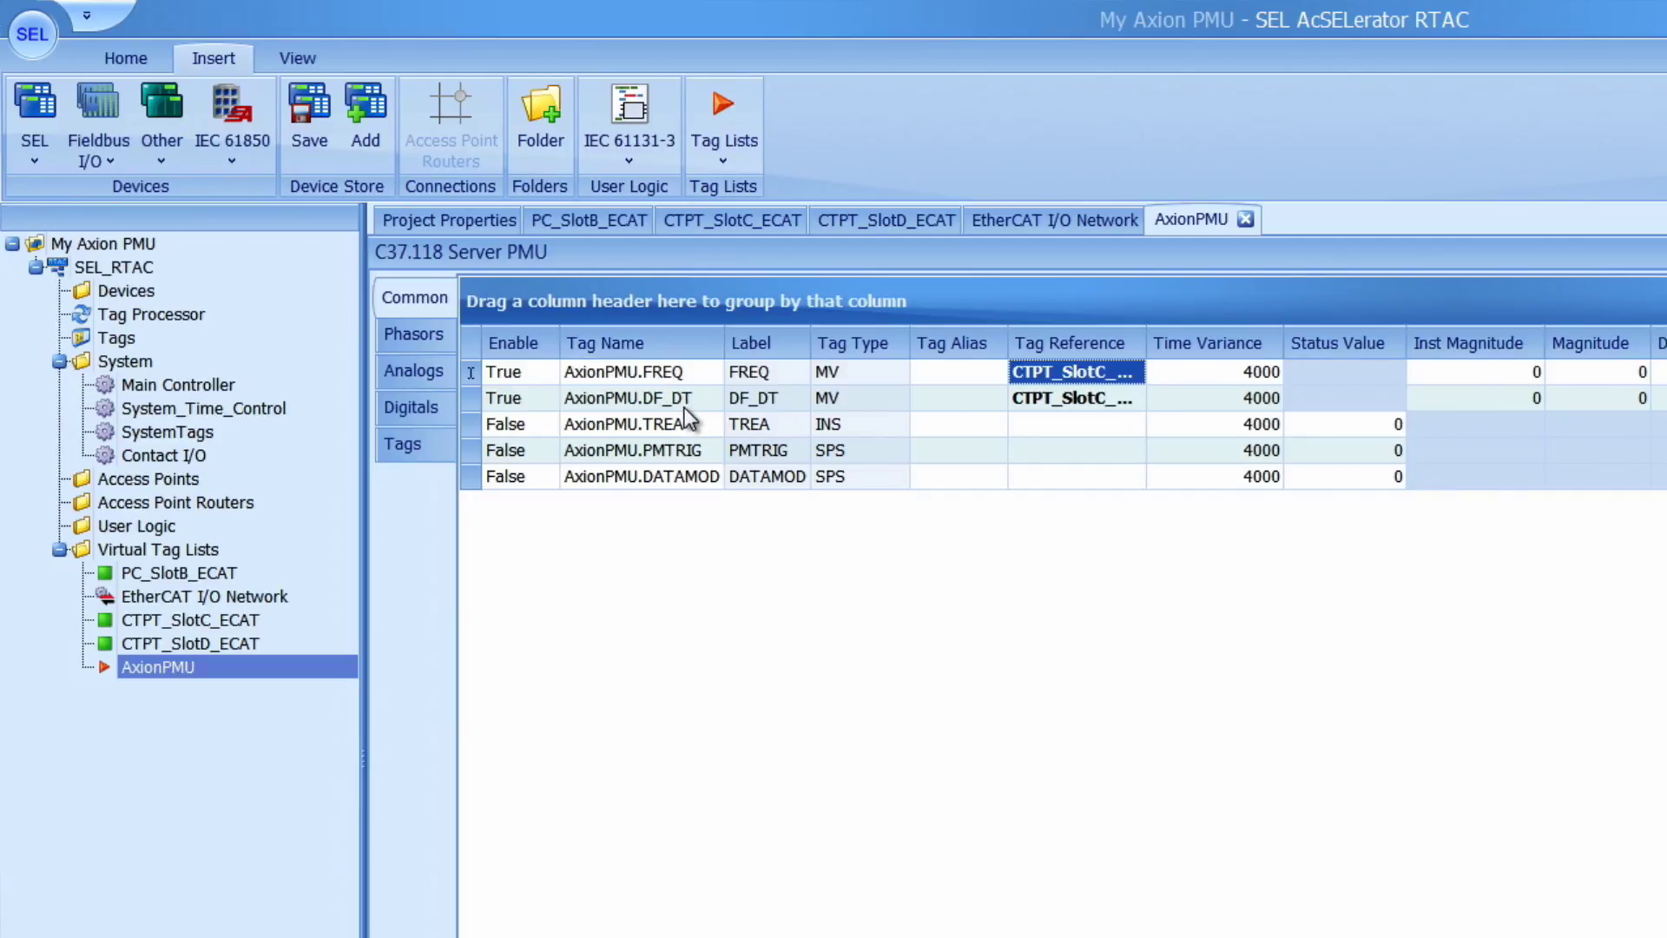
{"action": "left_click_drag", "start_coordinate": [1146, 343], "coordinate": [1290, 347]}
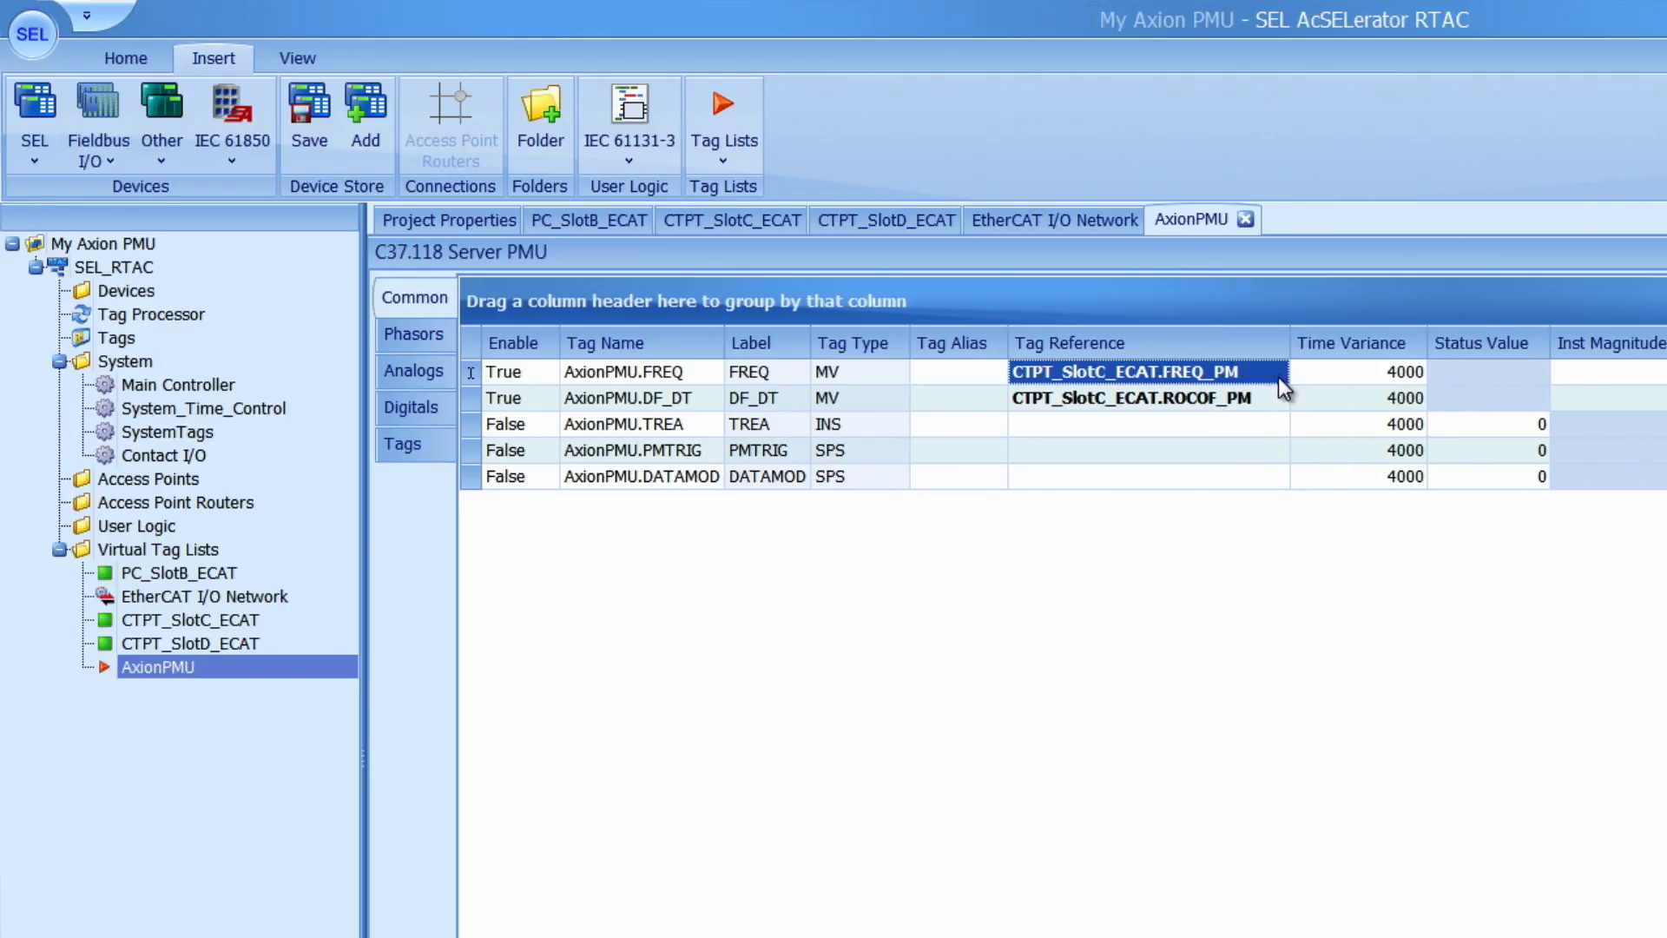
{"action": "key", "text": "ctrl+s"}
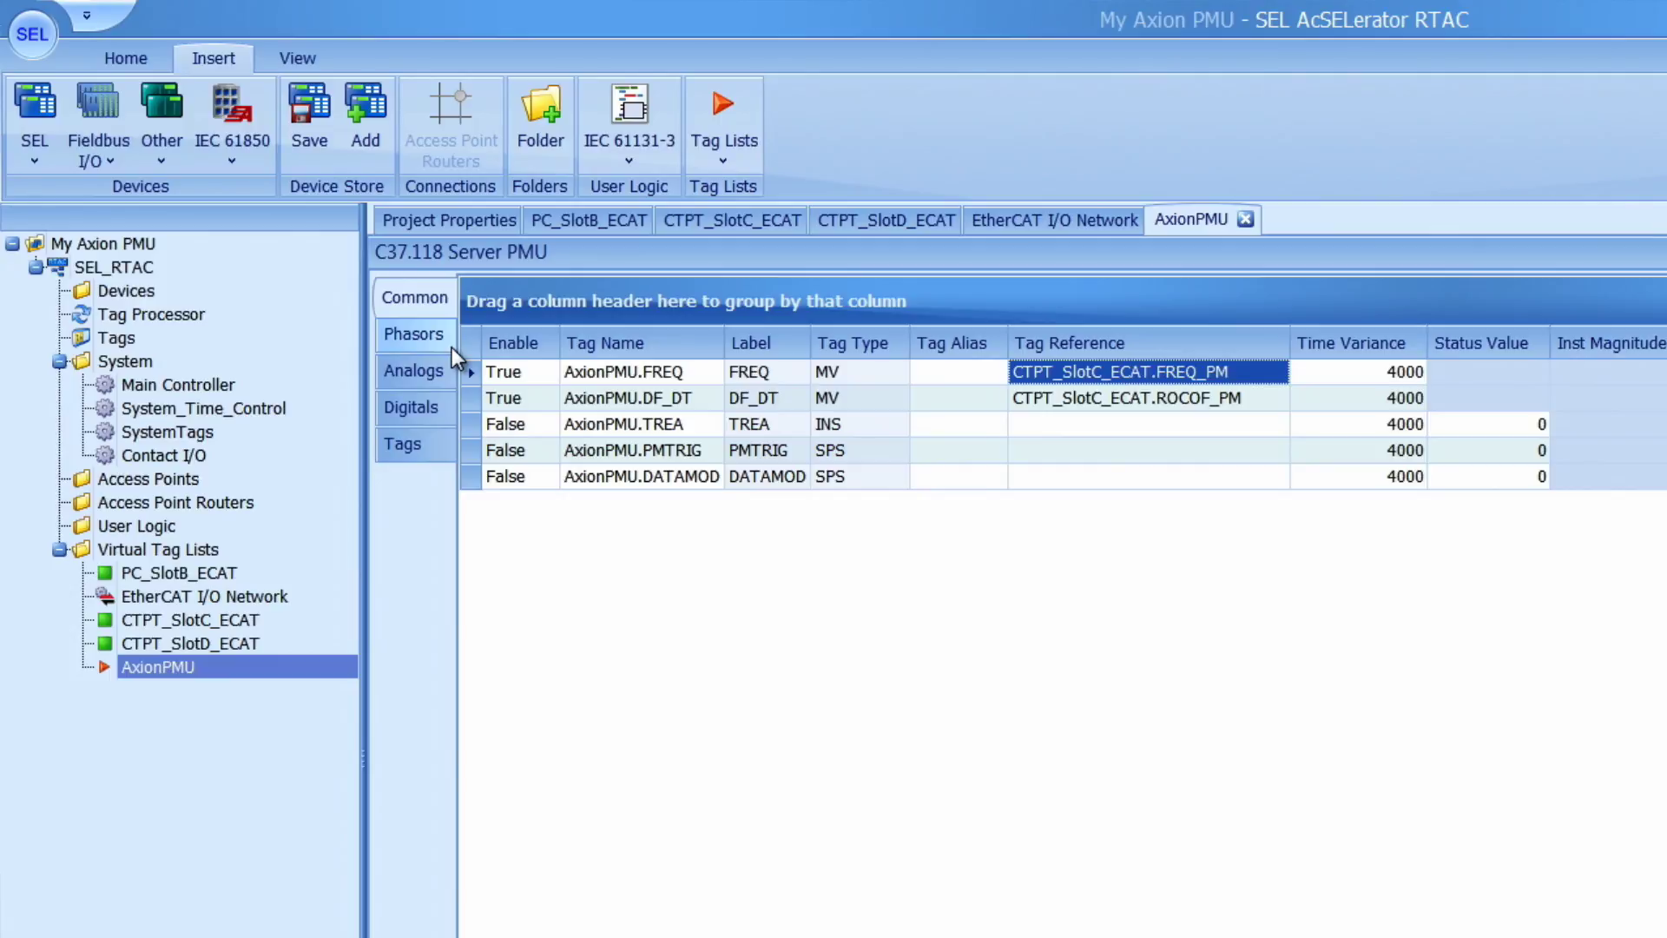
Add 28 phasor rows to AxionPMU, then select CTPT_SlotC_ECAT's VA_PM through I2_PM tag names.
{"action": "left_click", "coordinate": [450, 347]}
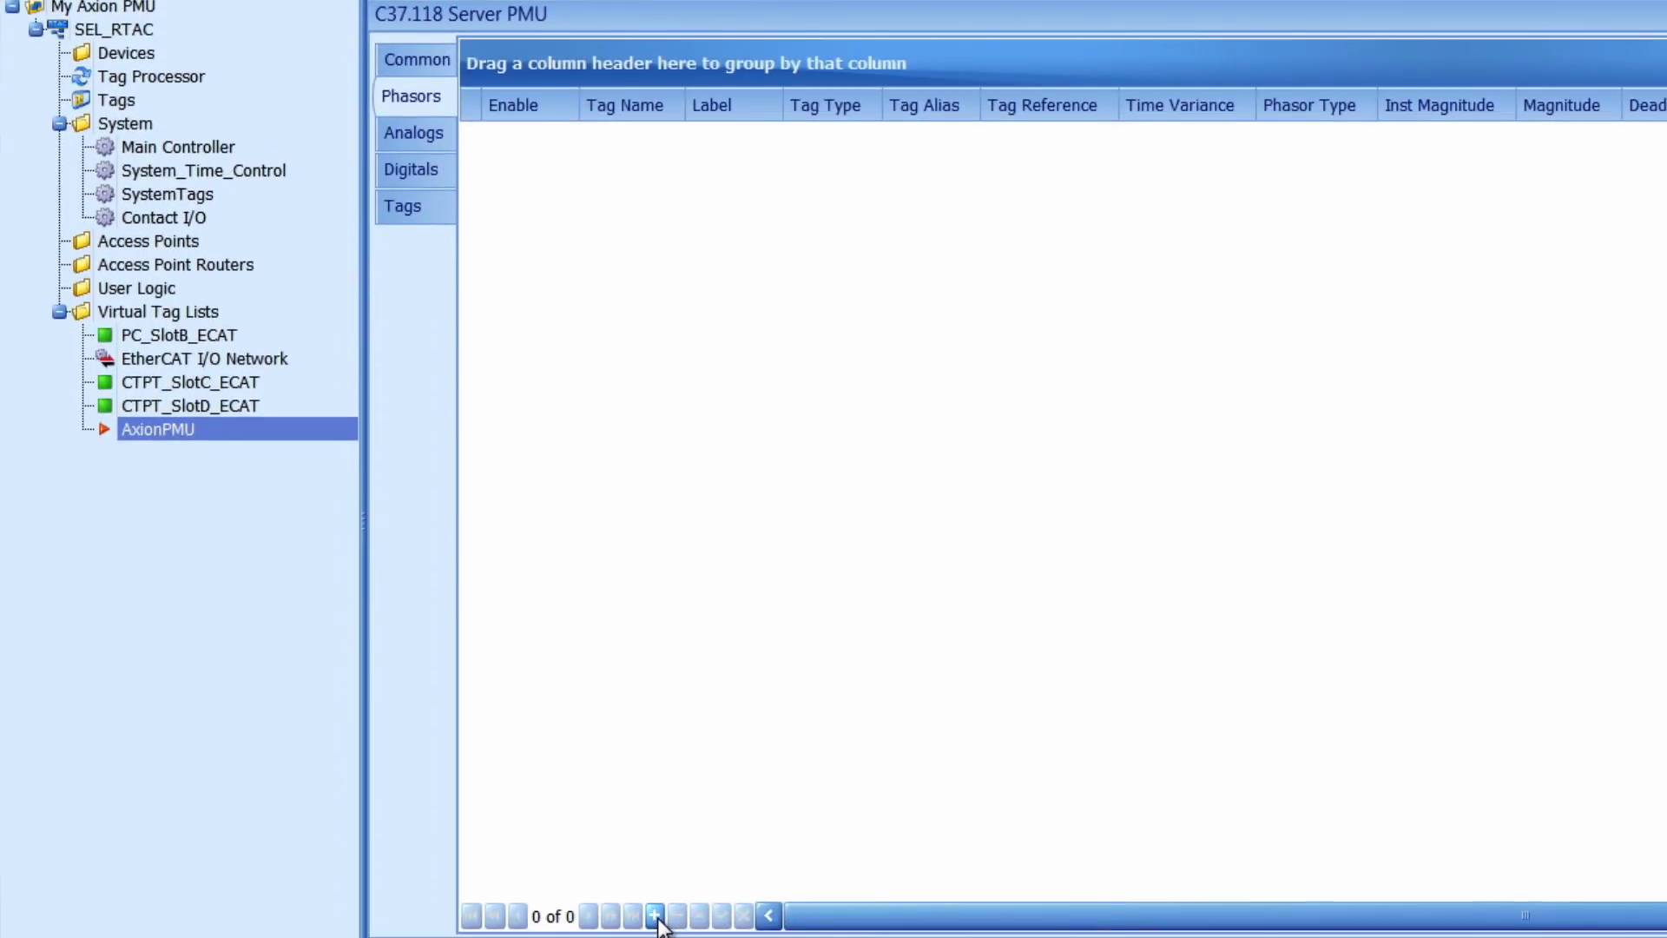
{"action": "left_click", "coordinate": [655, 915]}
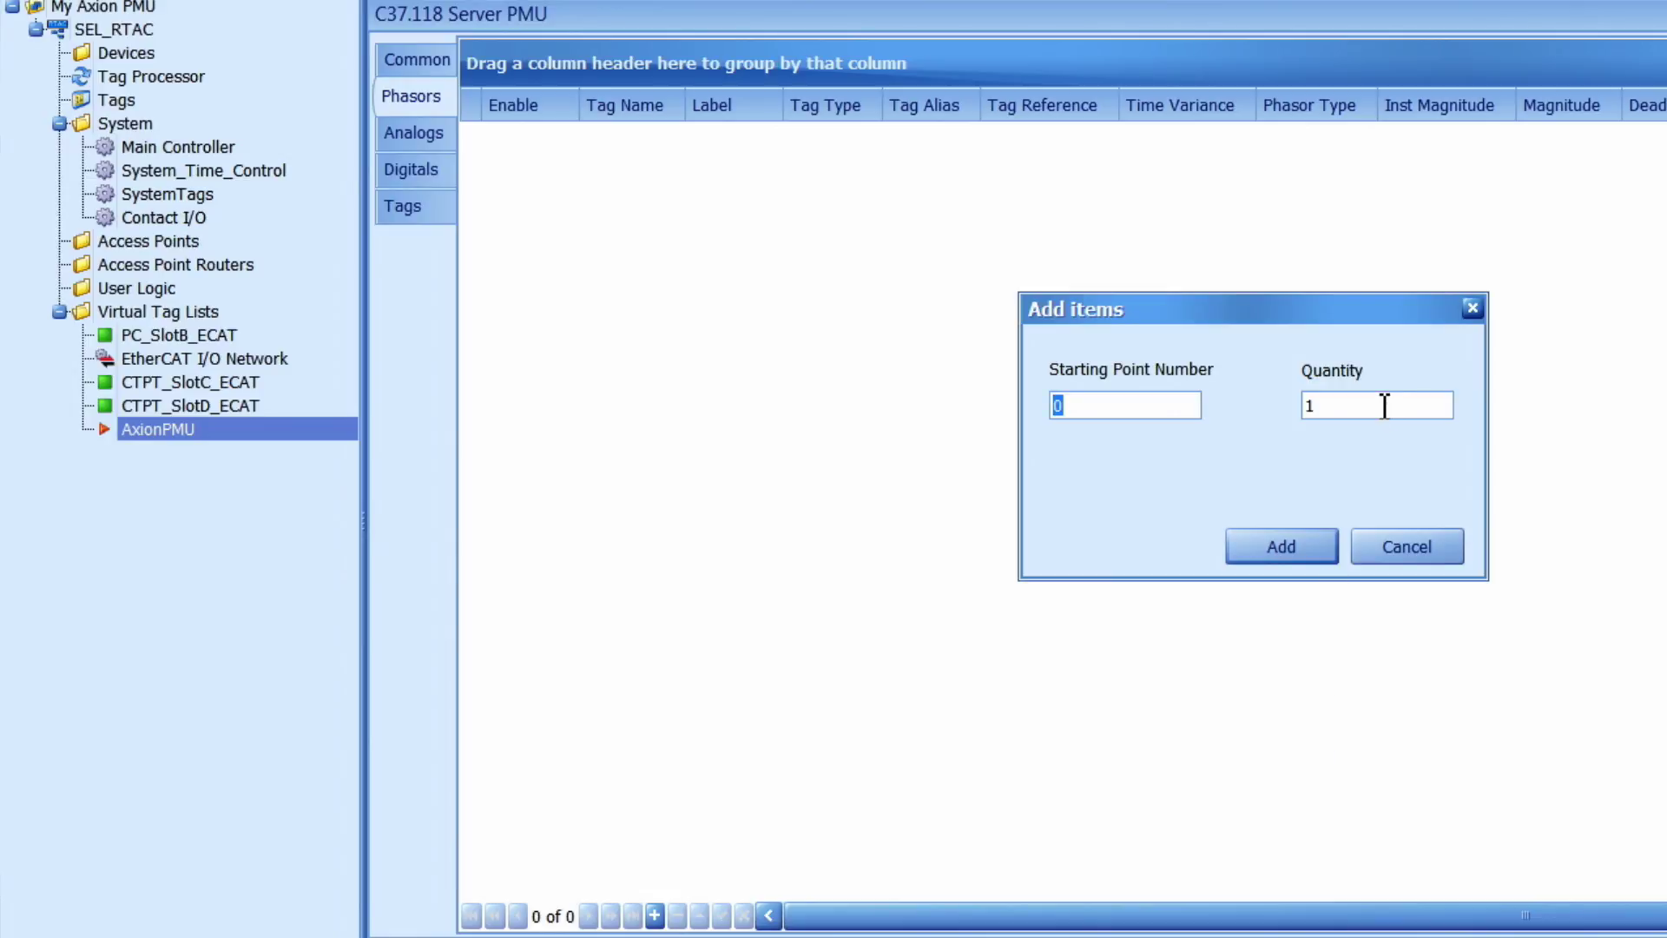
{"action": "double_click", "coordinate": [1309, 406]}
{"action": "type", "text": "28"}
{"action": "left_click", "coordinate": [1277, 555]}
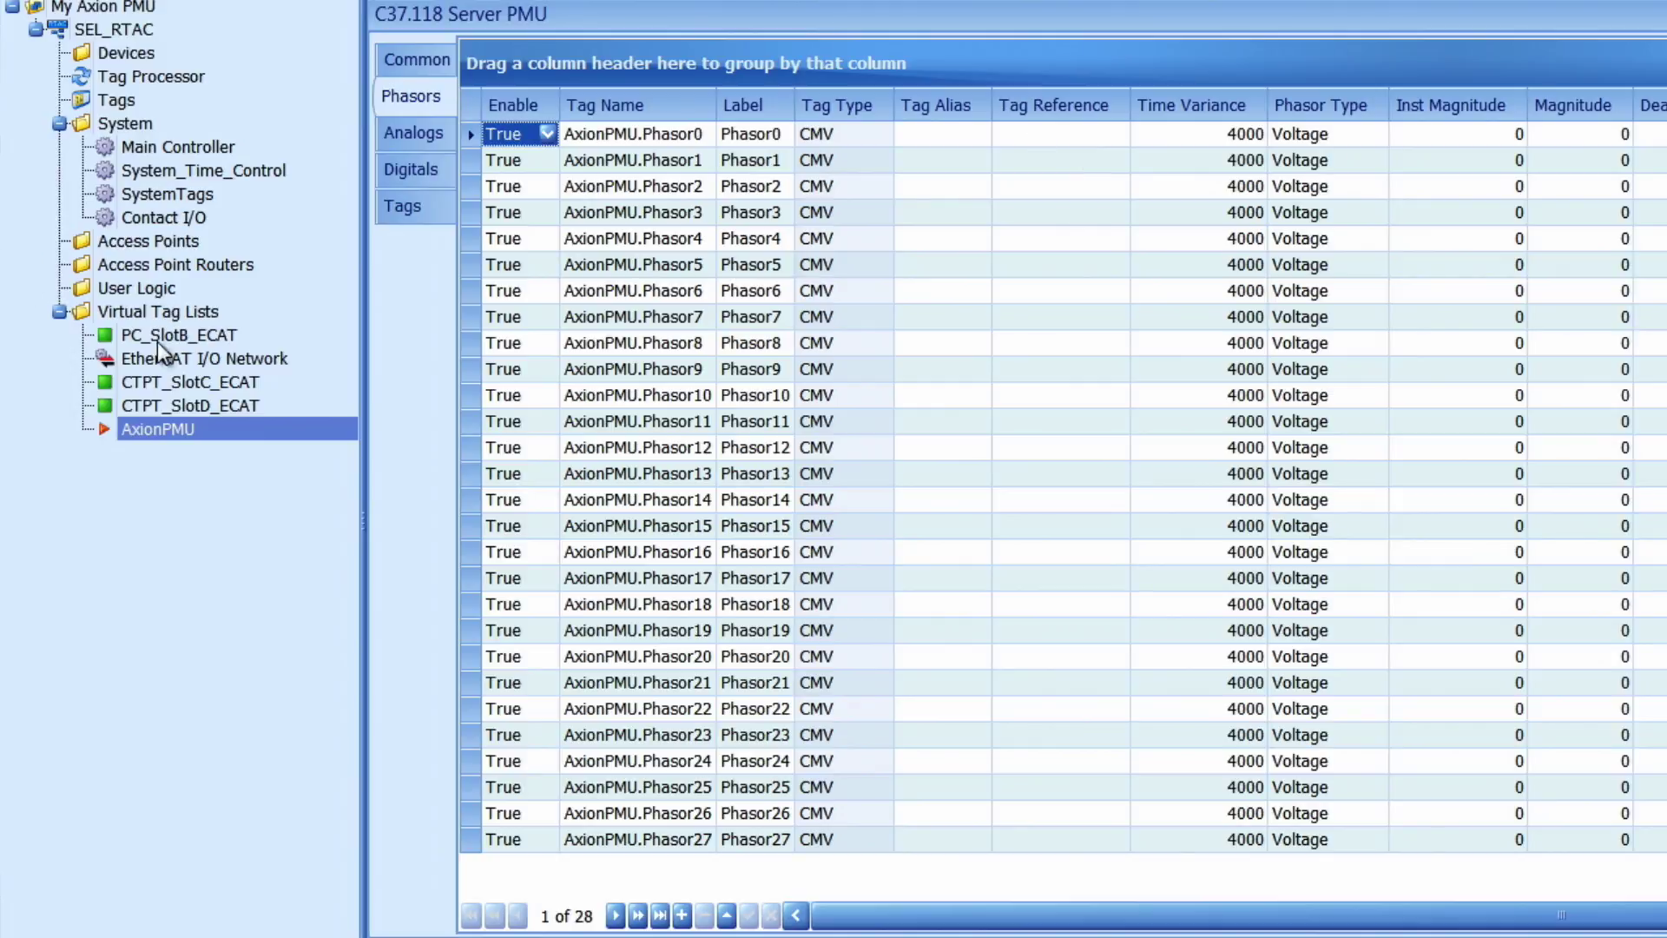
{"action": "left_click", "coordinate": [187, 383]}
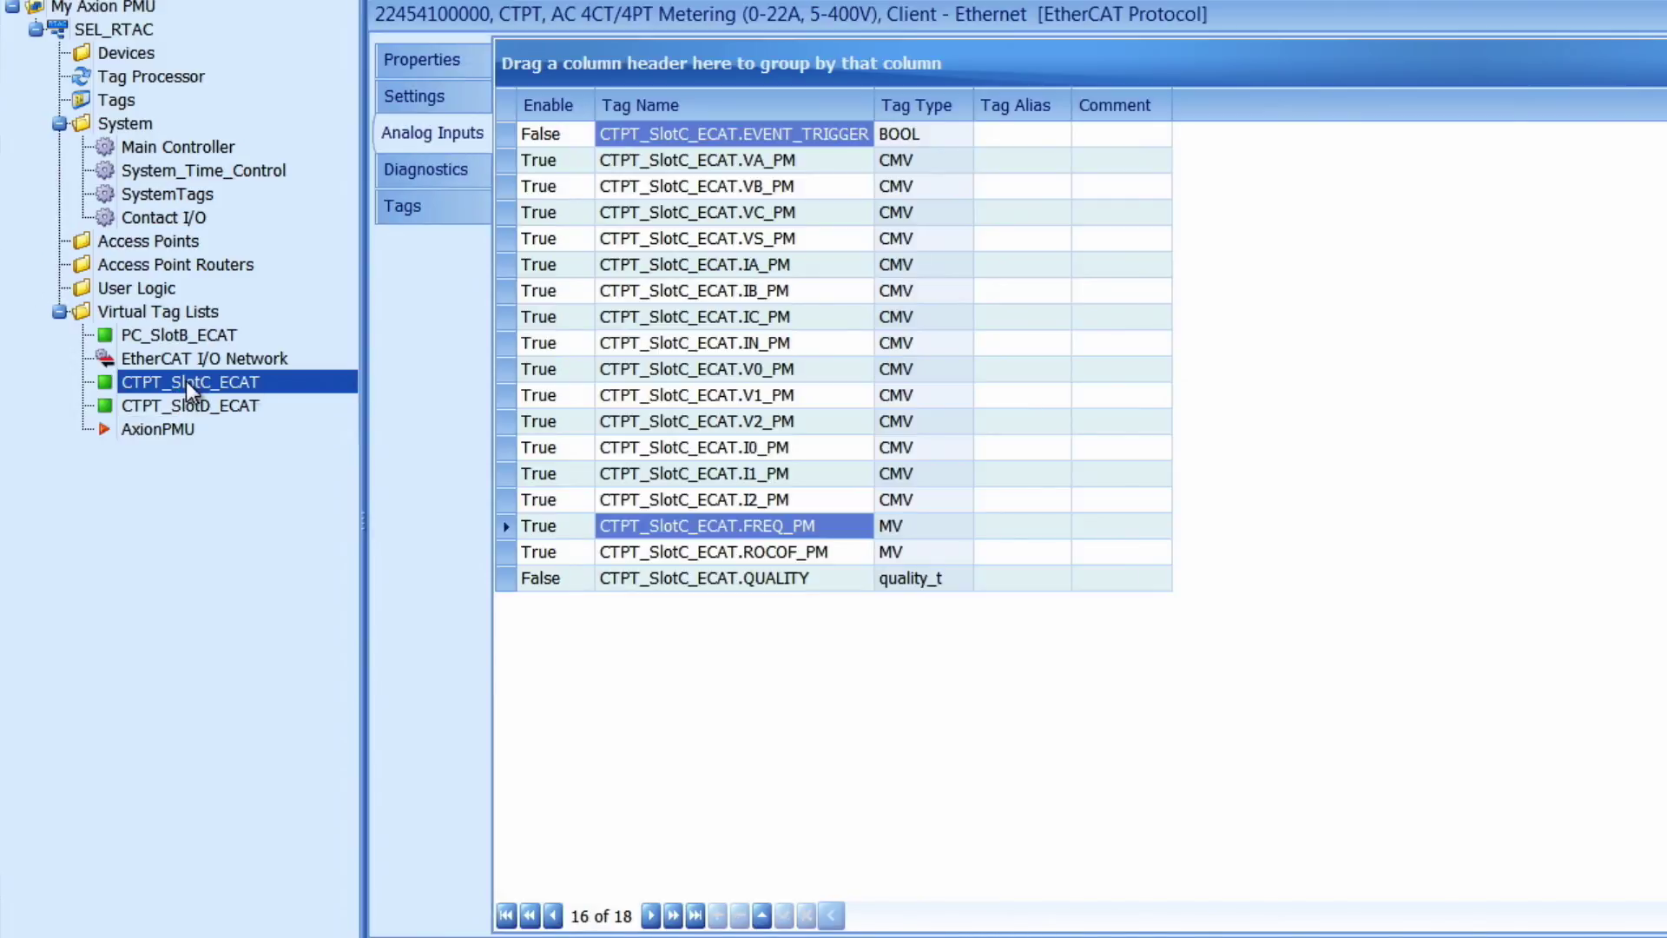
{"action": "left_click_drag", "start_coordinate": [748, 165], "coordinate": [765, 498]}
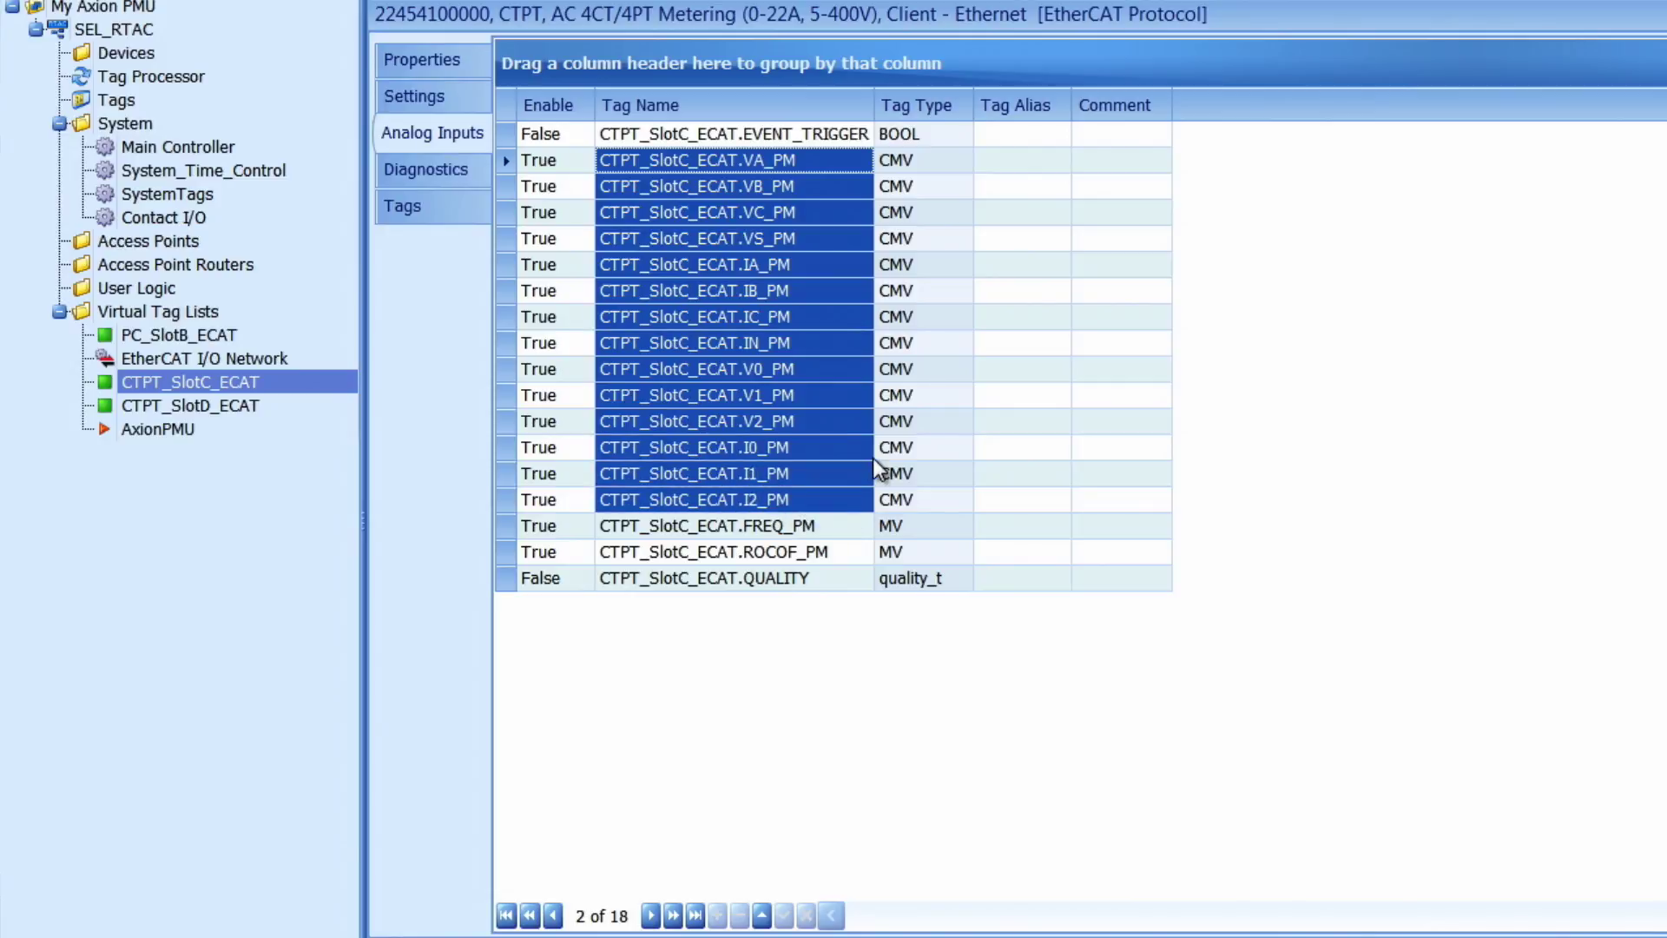
Paste the SlotC phasor tags into the Tag Reference of Phasor0 through Phasor13.
{"action": "left_click", "coordinate": [230, 428]}
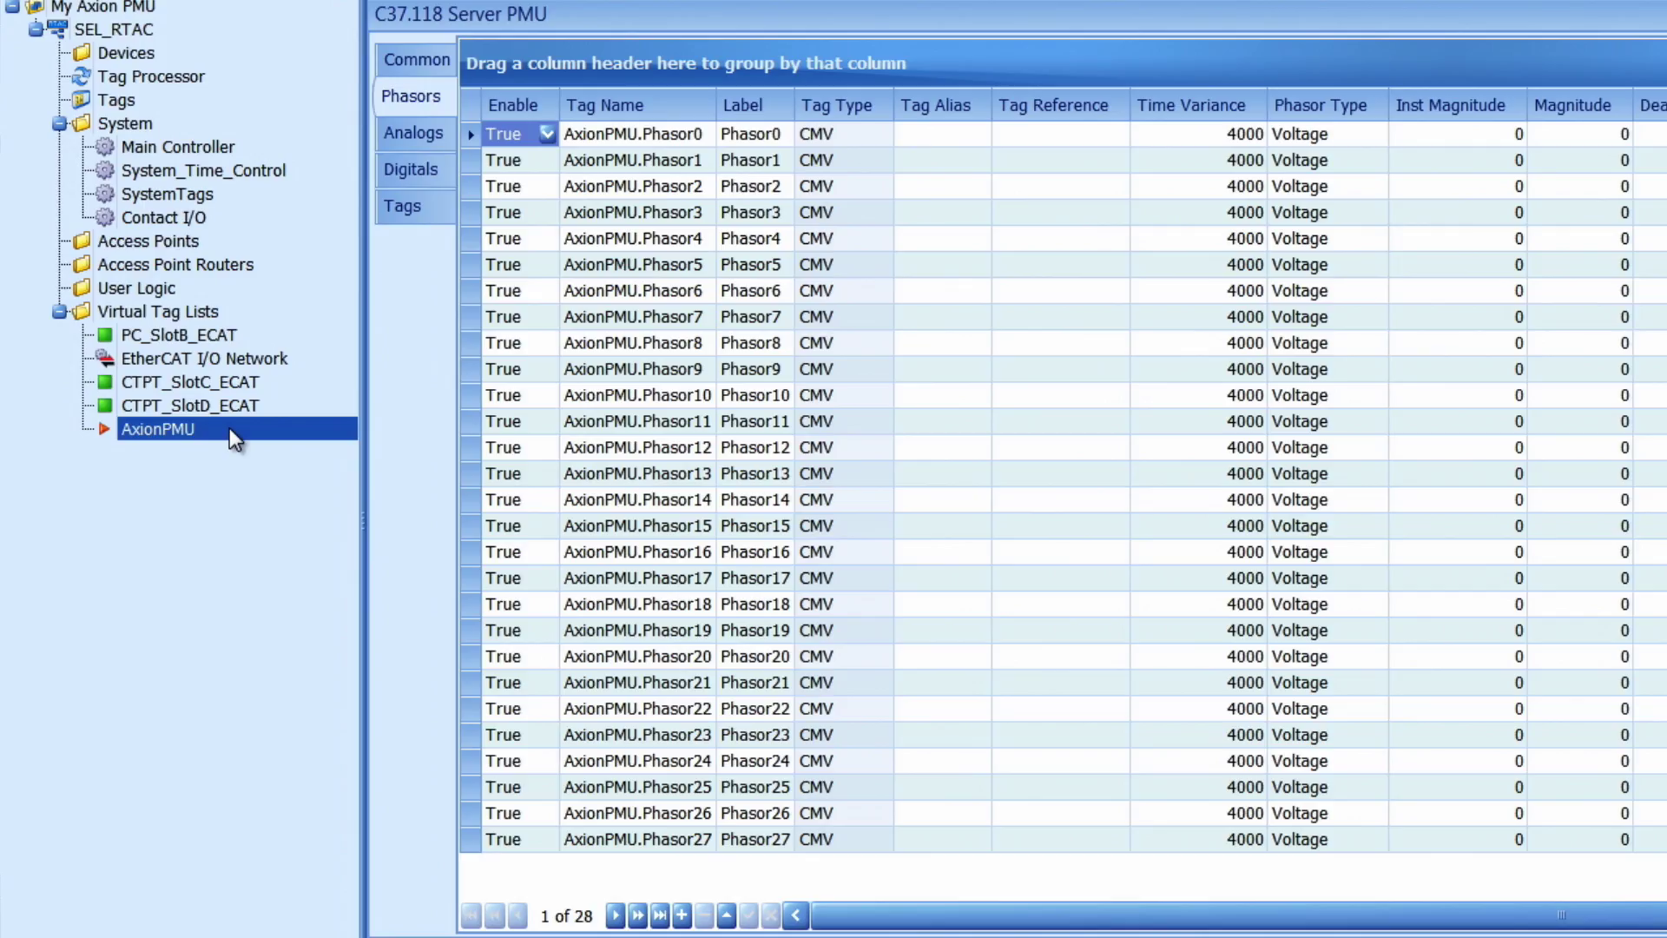
{"action": "left_click", "coordinate": [1087, 133]}
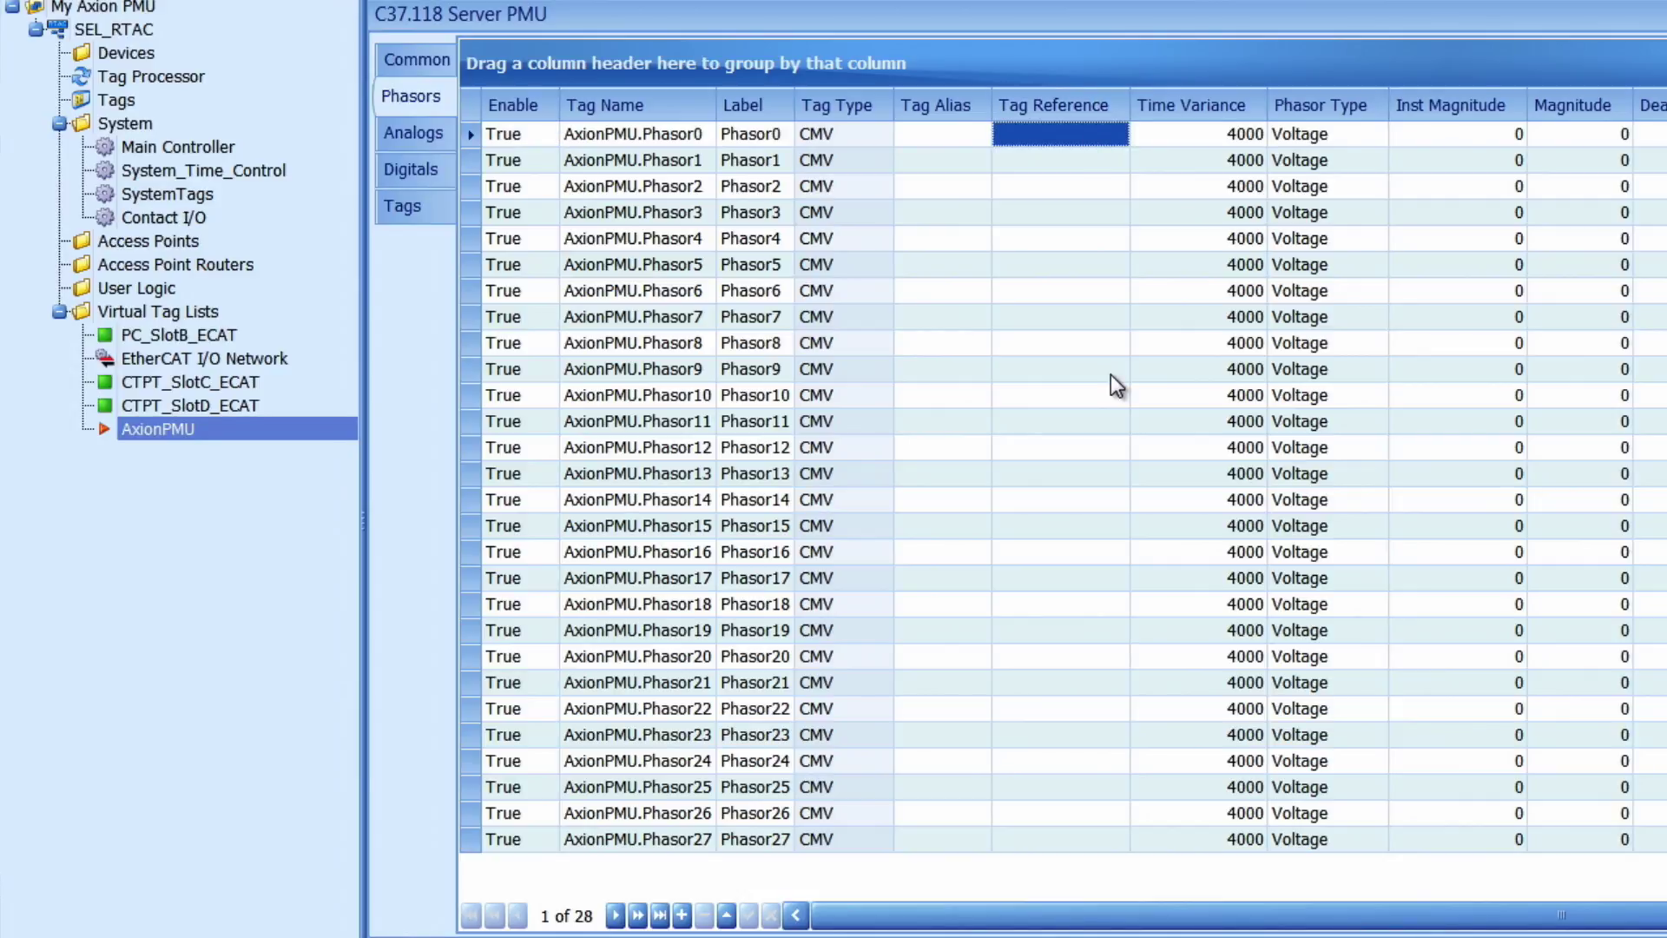
{"action": "key", "text": "ctrl+v"}
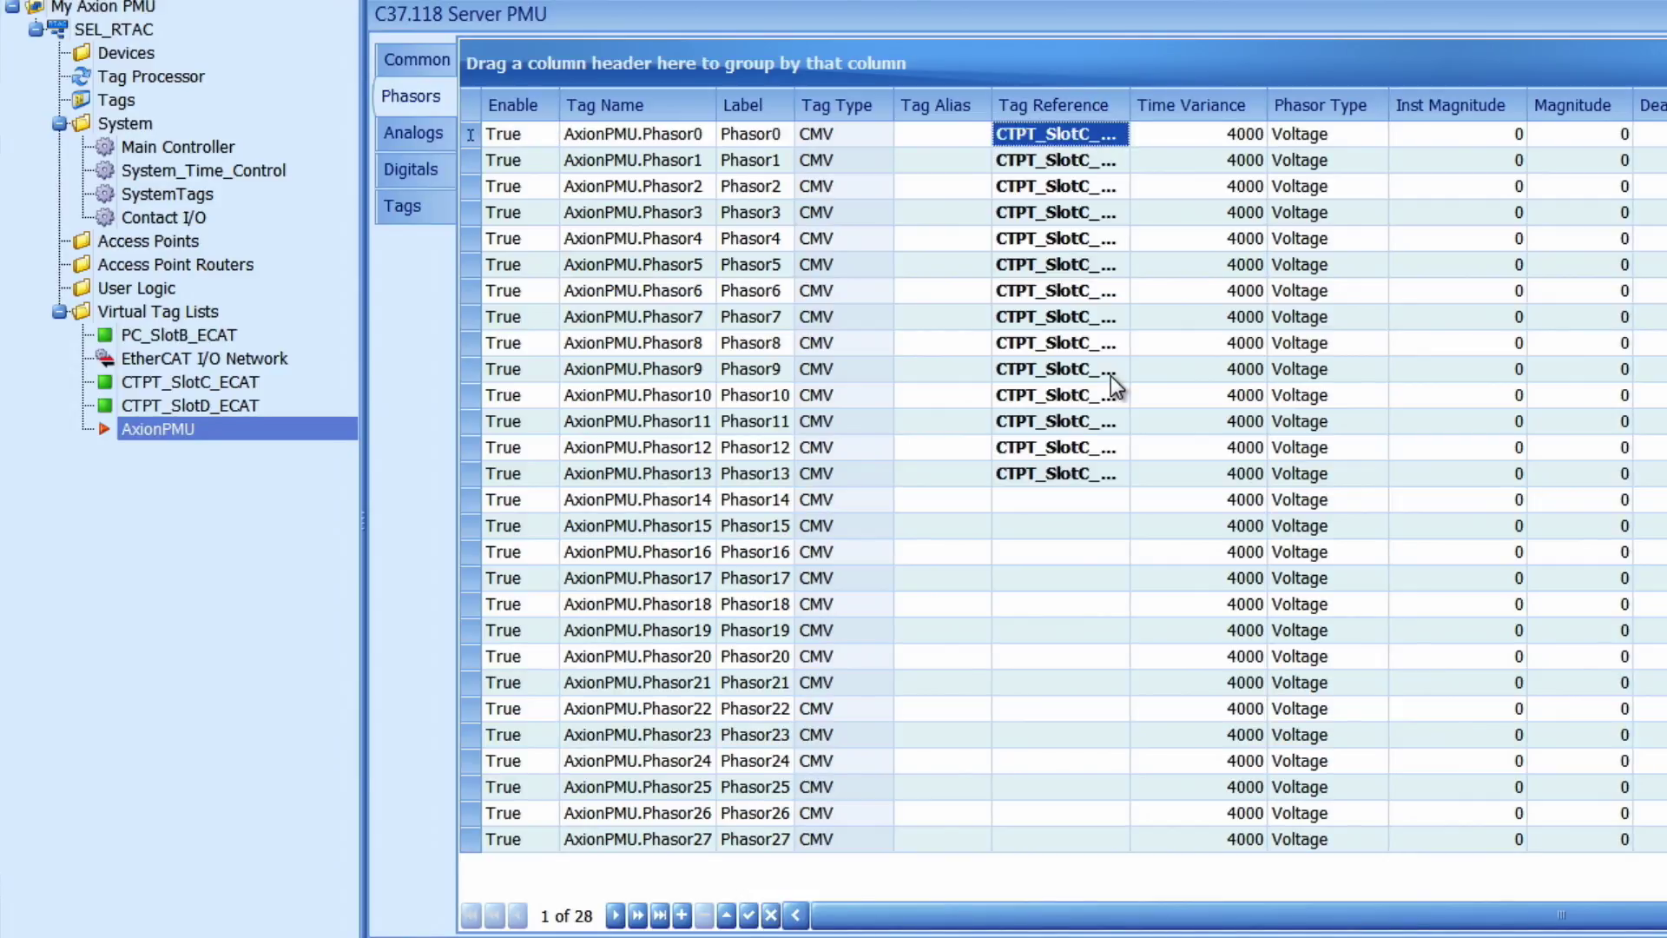
{"action": "left_click_drag", "start_coordinate": [1128, 105], "coordinate": [1214, 113]}
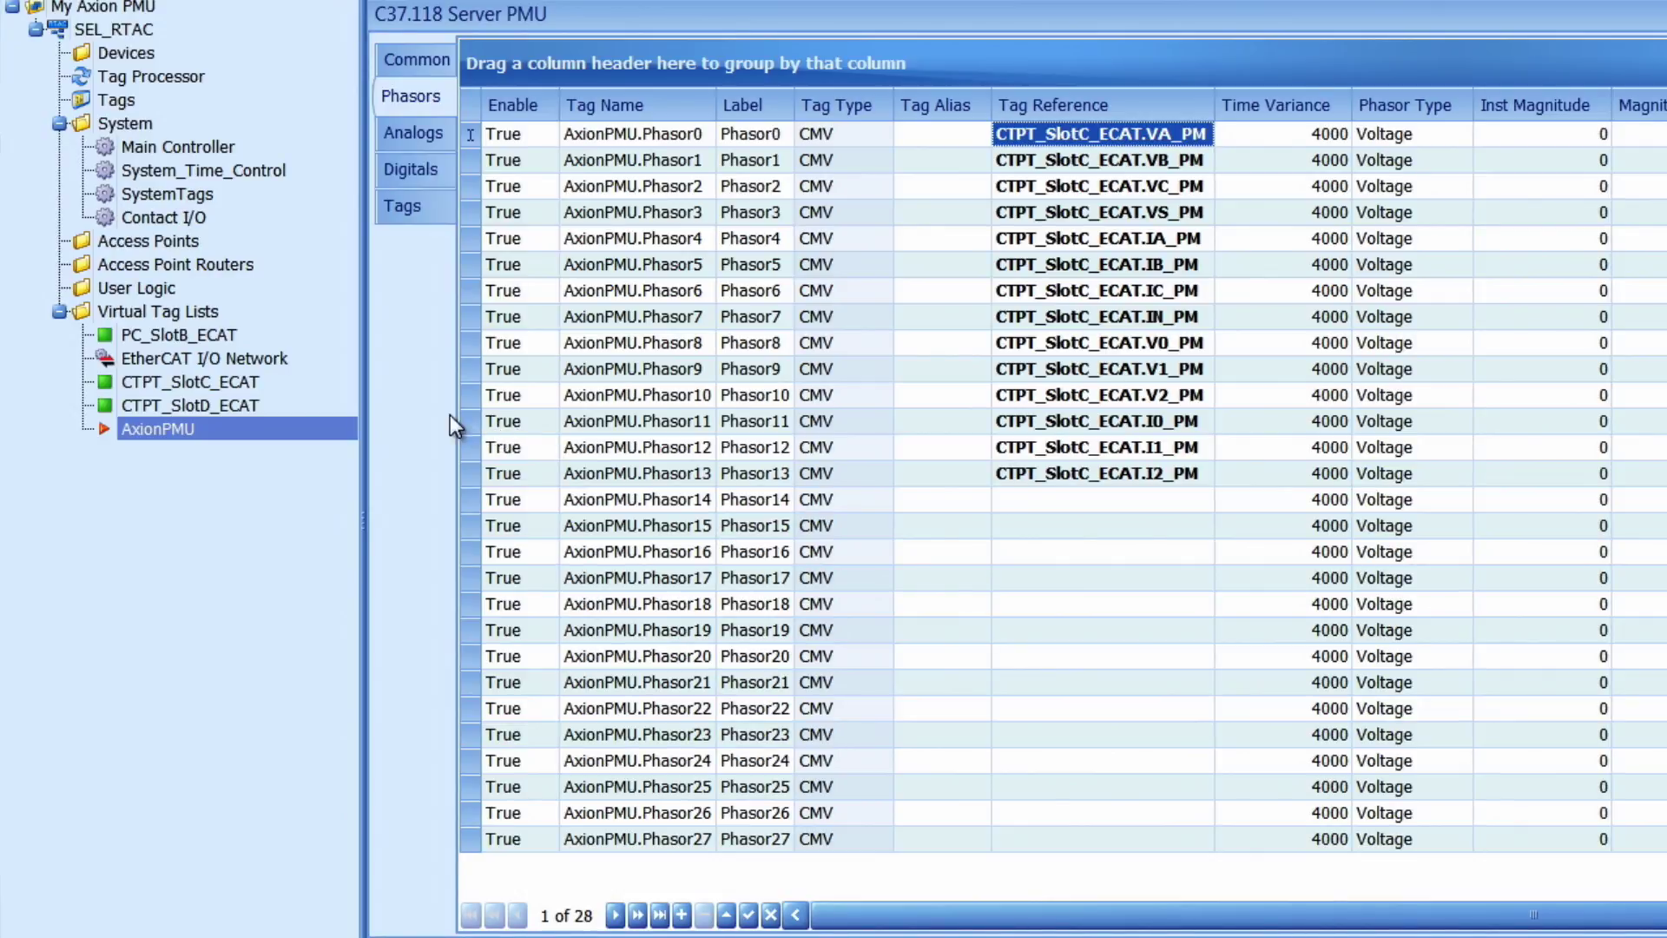
Reference CTPT_SlotD_ECAT VA_PM through I2_PM tags for Phasor14 through Phasor27.
{"action": "left_click", "coordinate": [248, 406]}
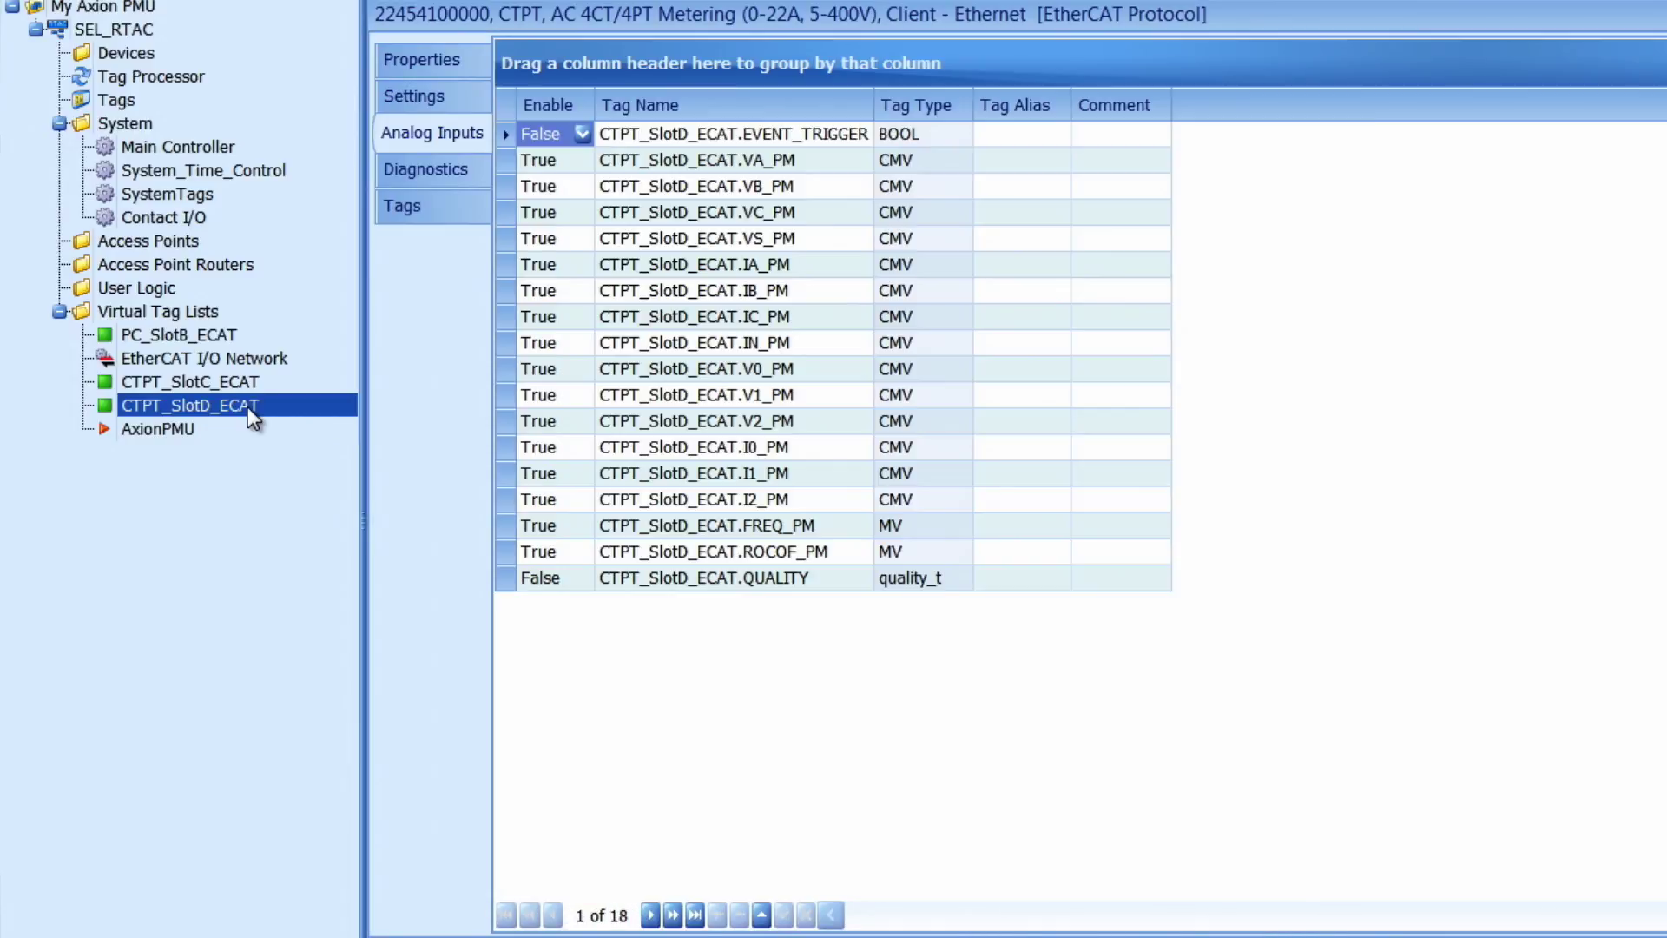
{"action": "left_click_drag", "start_coordinate": [799, 156], "coordinate": [1143, 504]}
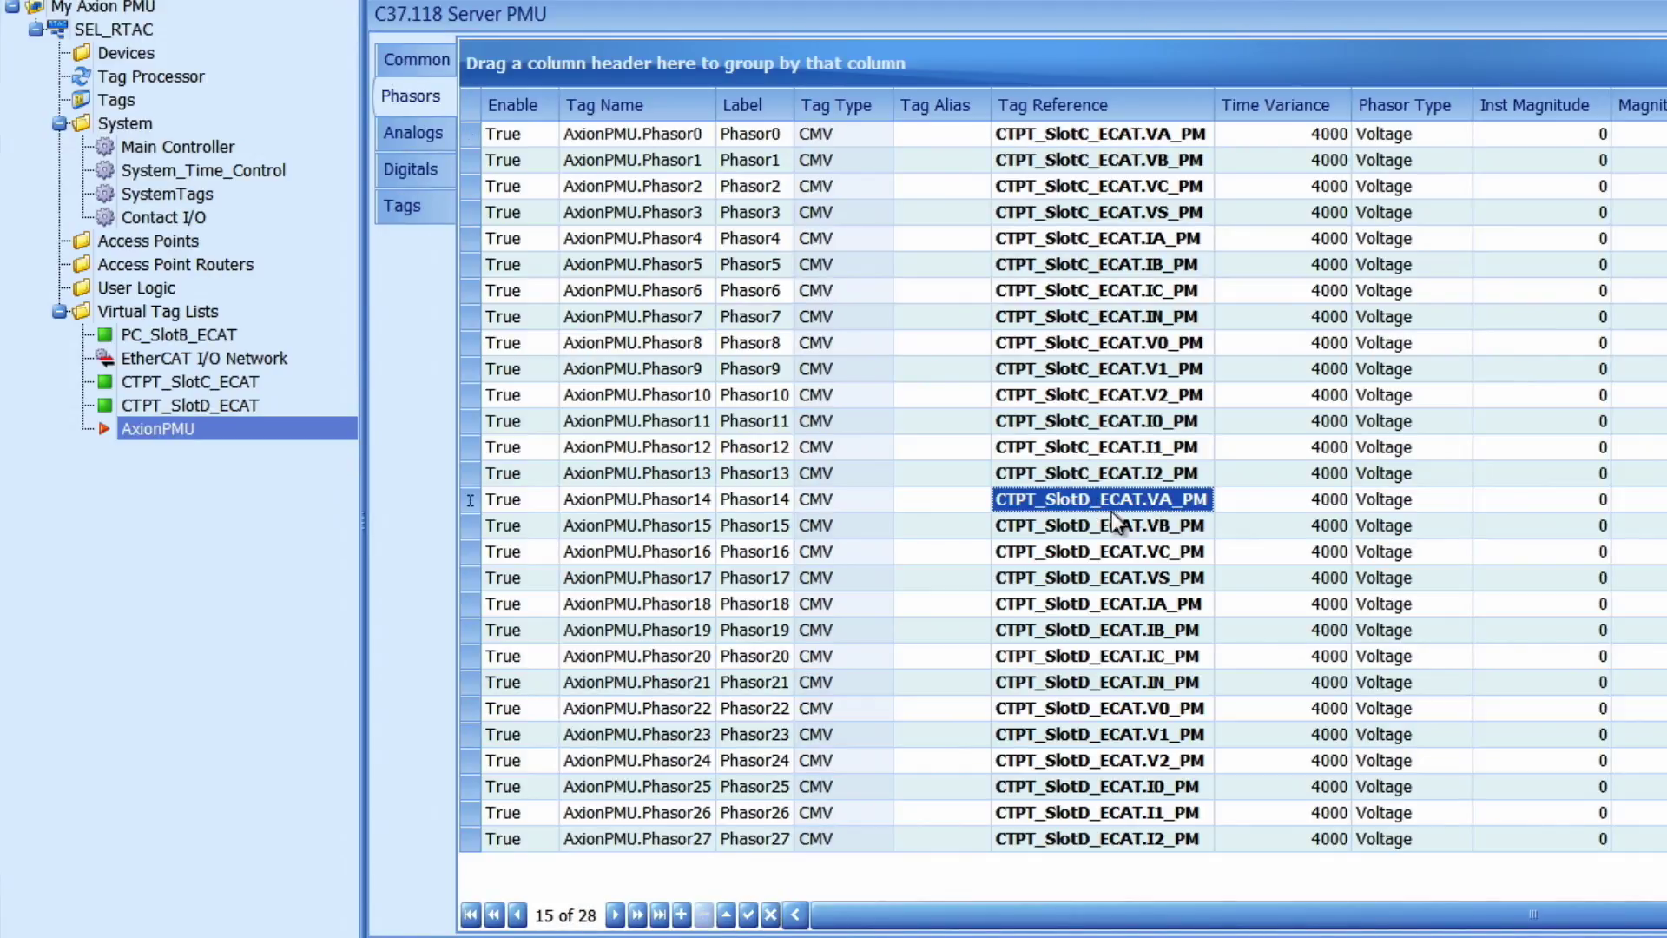
{"action": "left_click_drag", "start_coordinate": [1213, 104], "coordinate": [1277, 115]}
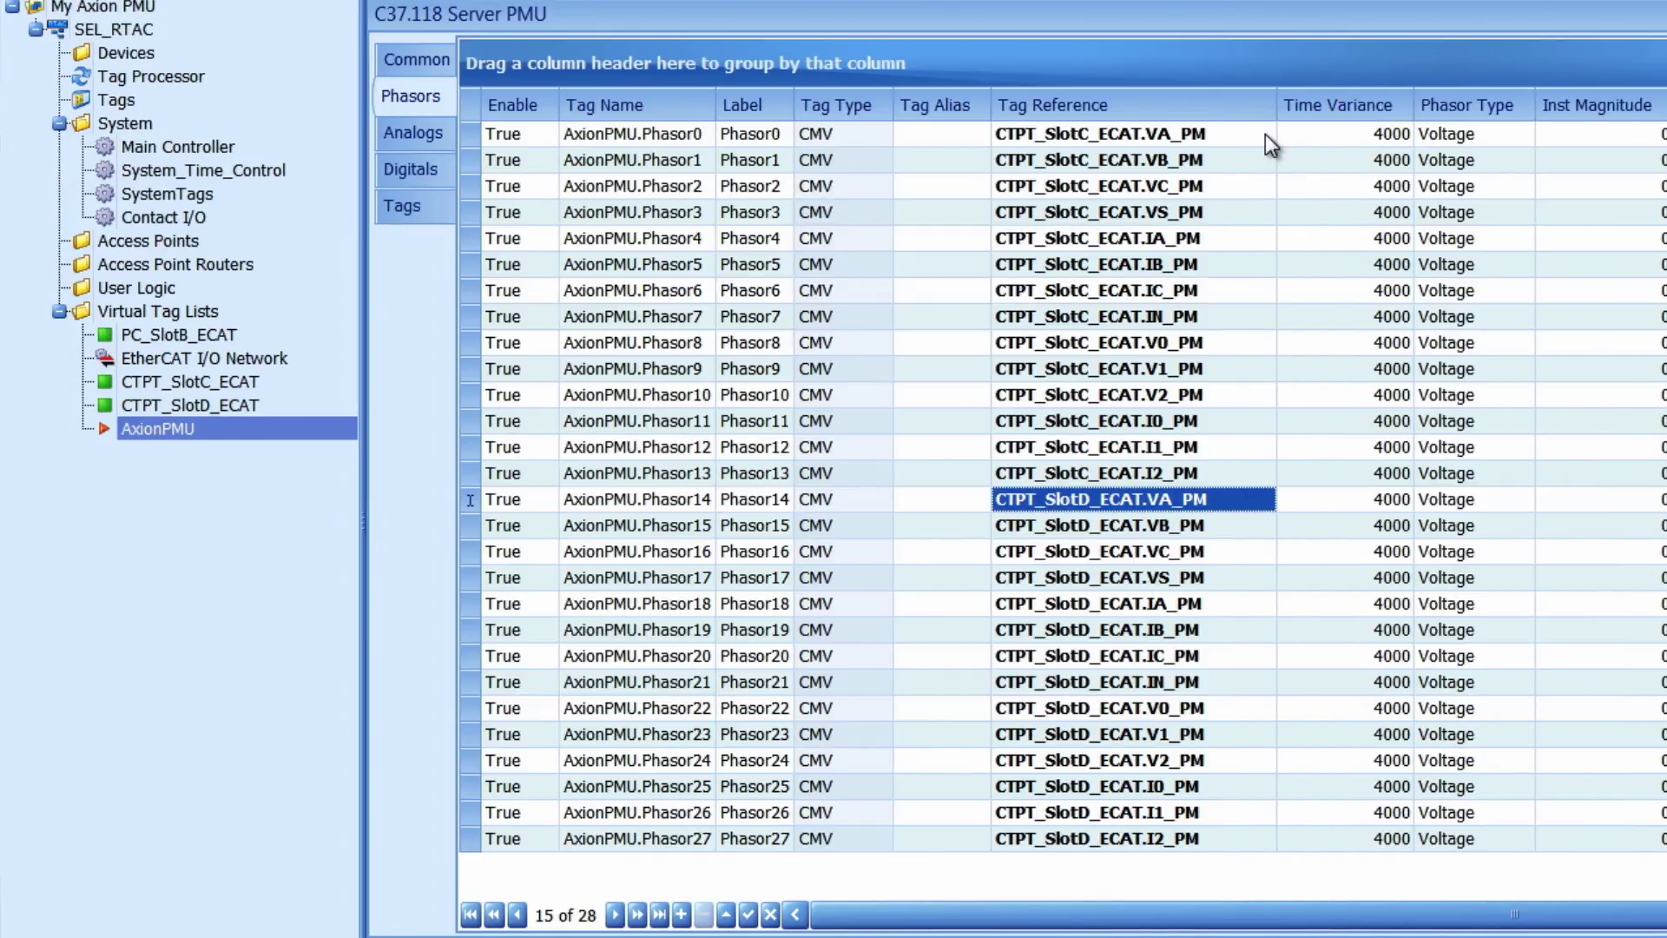
{"action": "key", "text": "Return"}
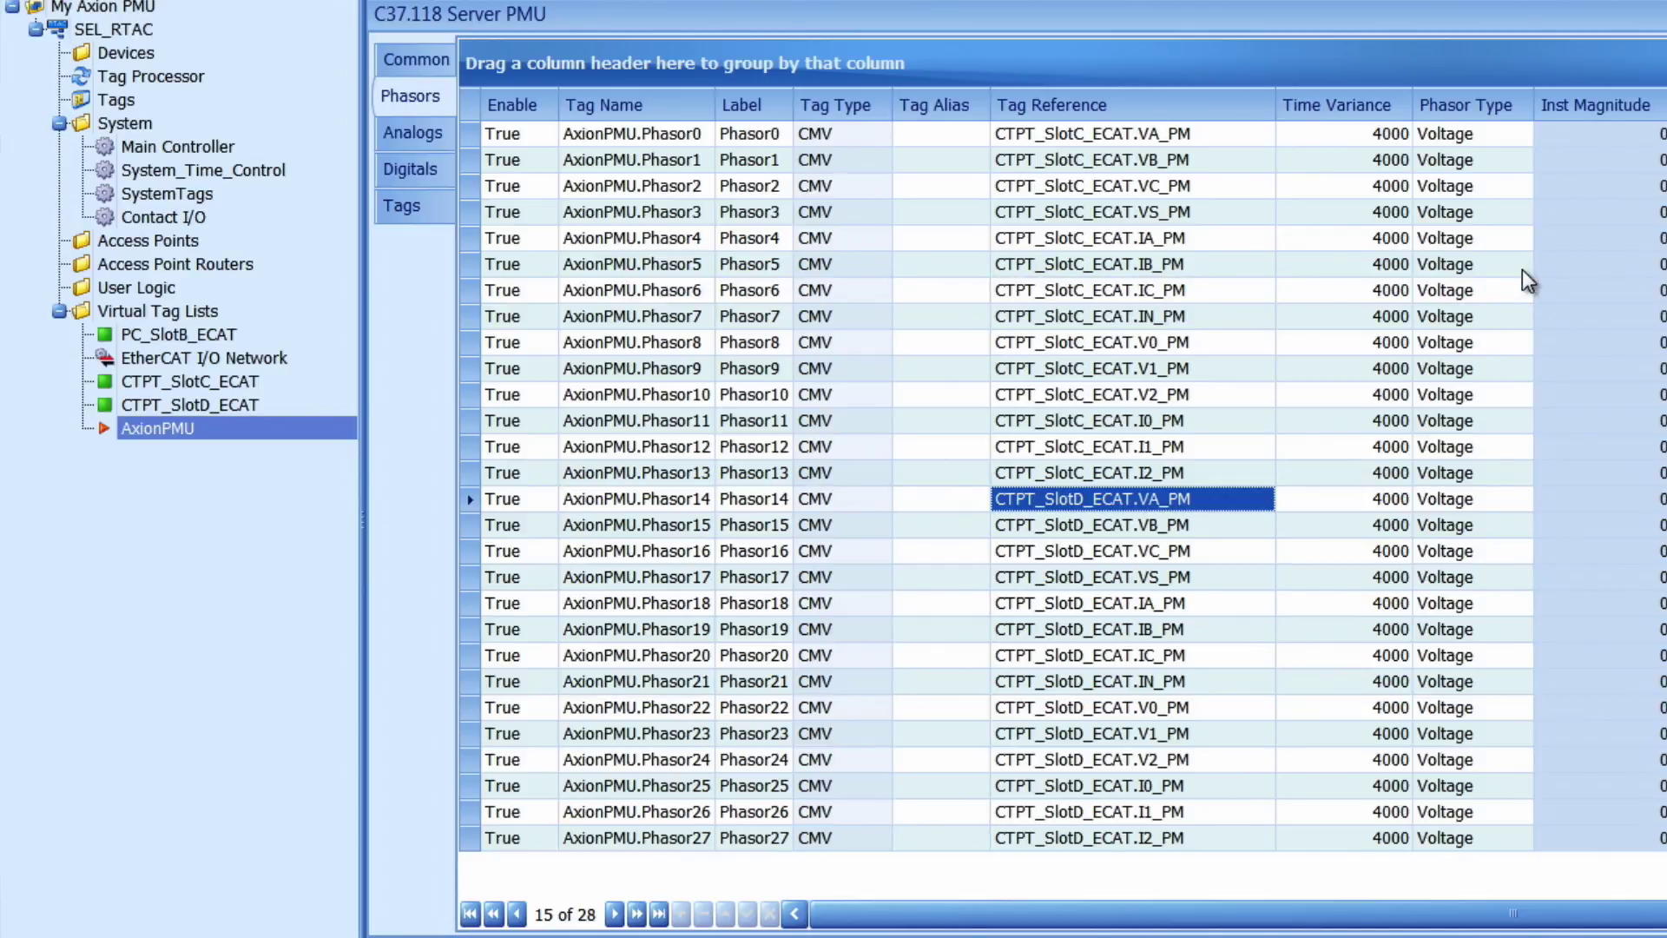
Set Phasor4's Phasor Type to Current and copy it to Phasor5 through Phasor7.
{"action": "left_click", "coordinate": [1502, 238]}
{"action": "left_click", "coordinate": [1519, 240]}
{"action": "left_click", "coordinate": [1497, 287]}
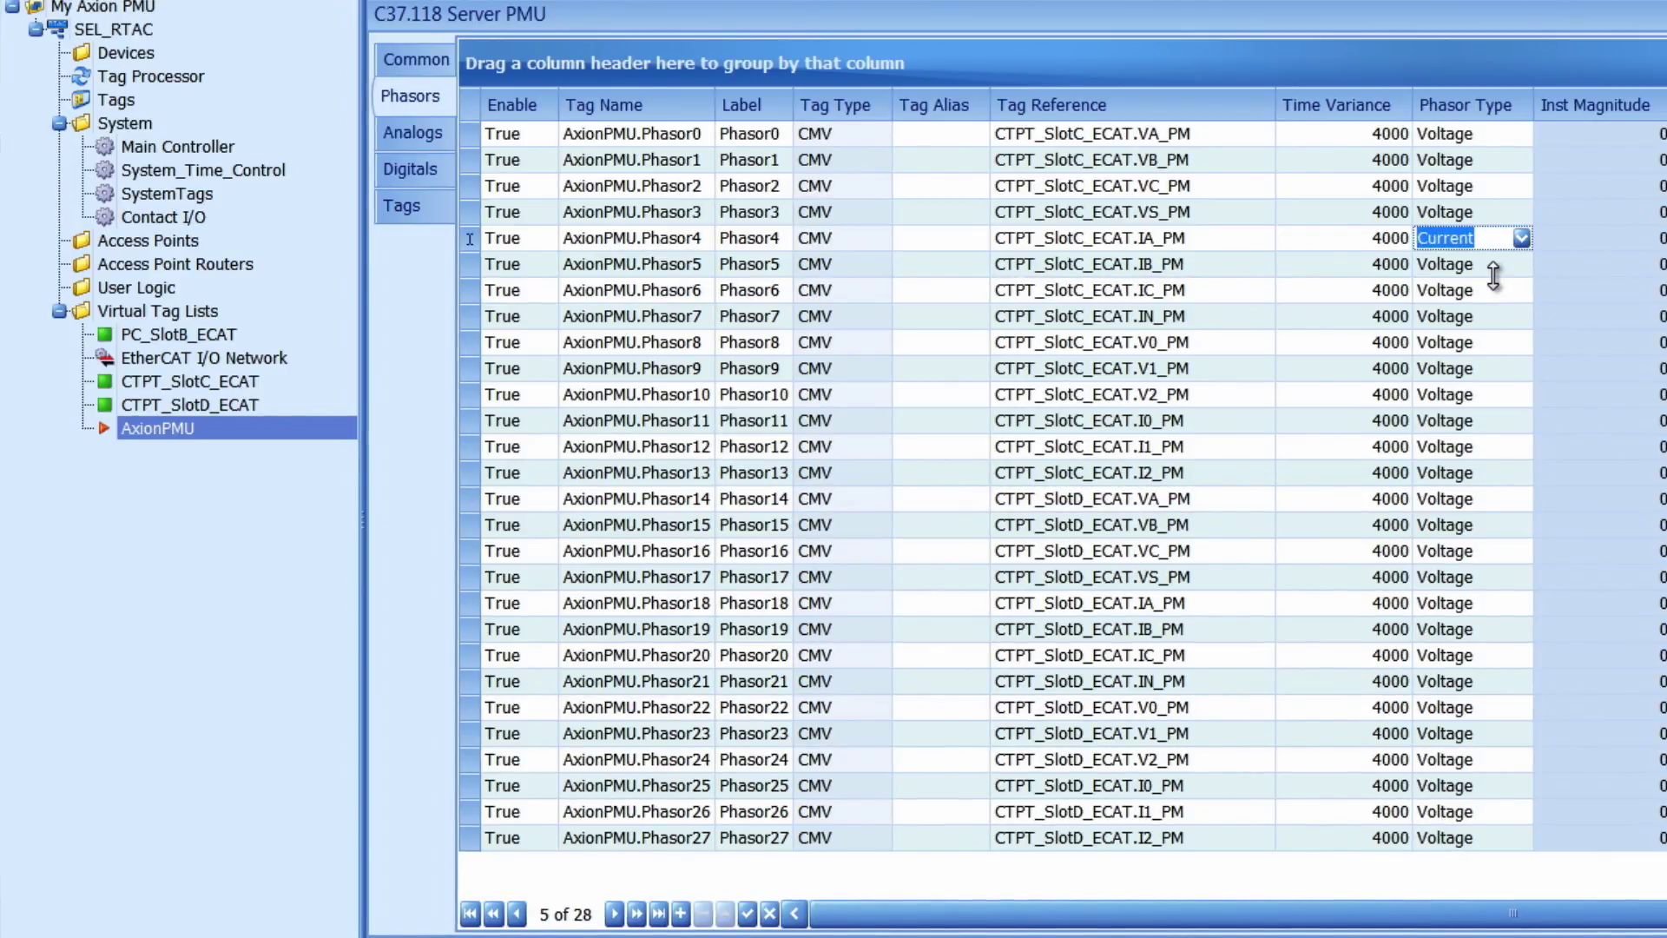
{"action": "left_click", "coordinate": [1551, 287]}
{"action": "left_click", "coordinate": [1507, 241]}
{"action": "key", "text": "ctrl+c"}
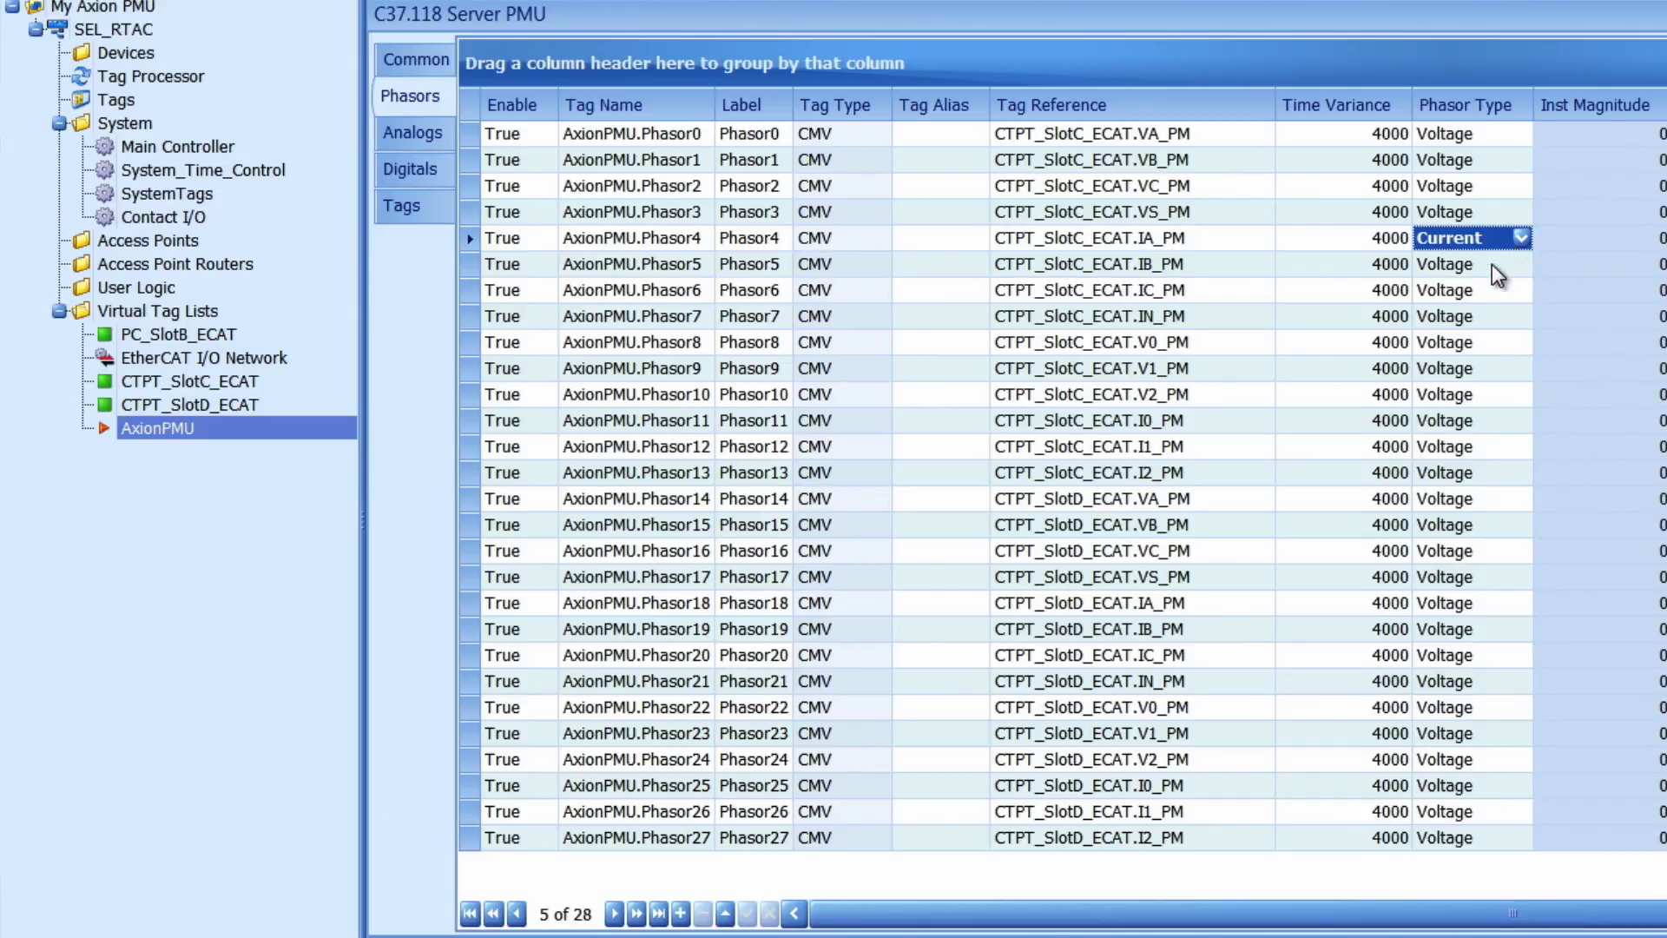
{"action": "left_click_drag", "start_coordinate": [1492, 264], "coordinate": [1490, 318]}
{"action": "key", "text": "ctrl+v"}
{"action": "left_click", "coordinate": [1487, 317]}
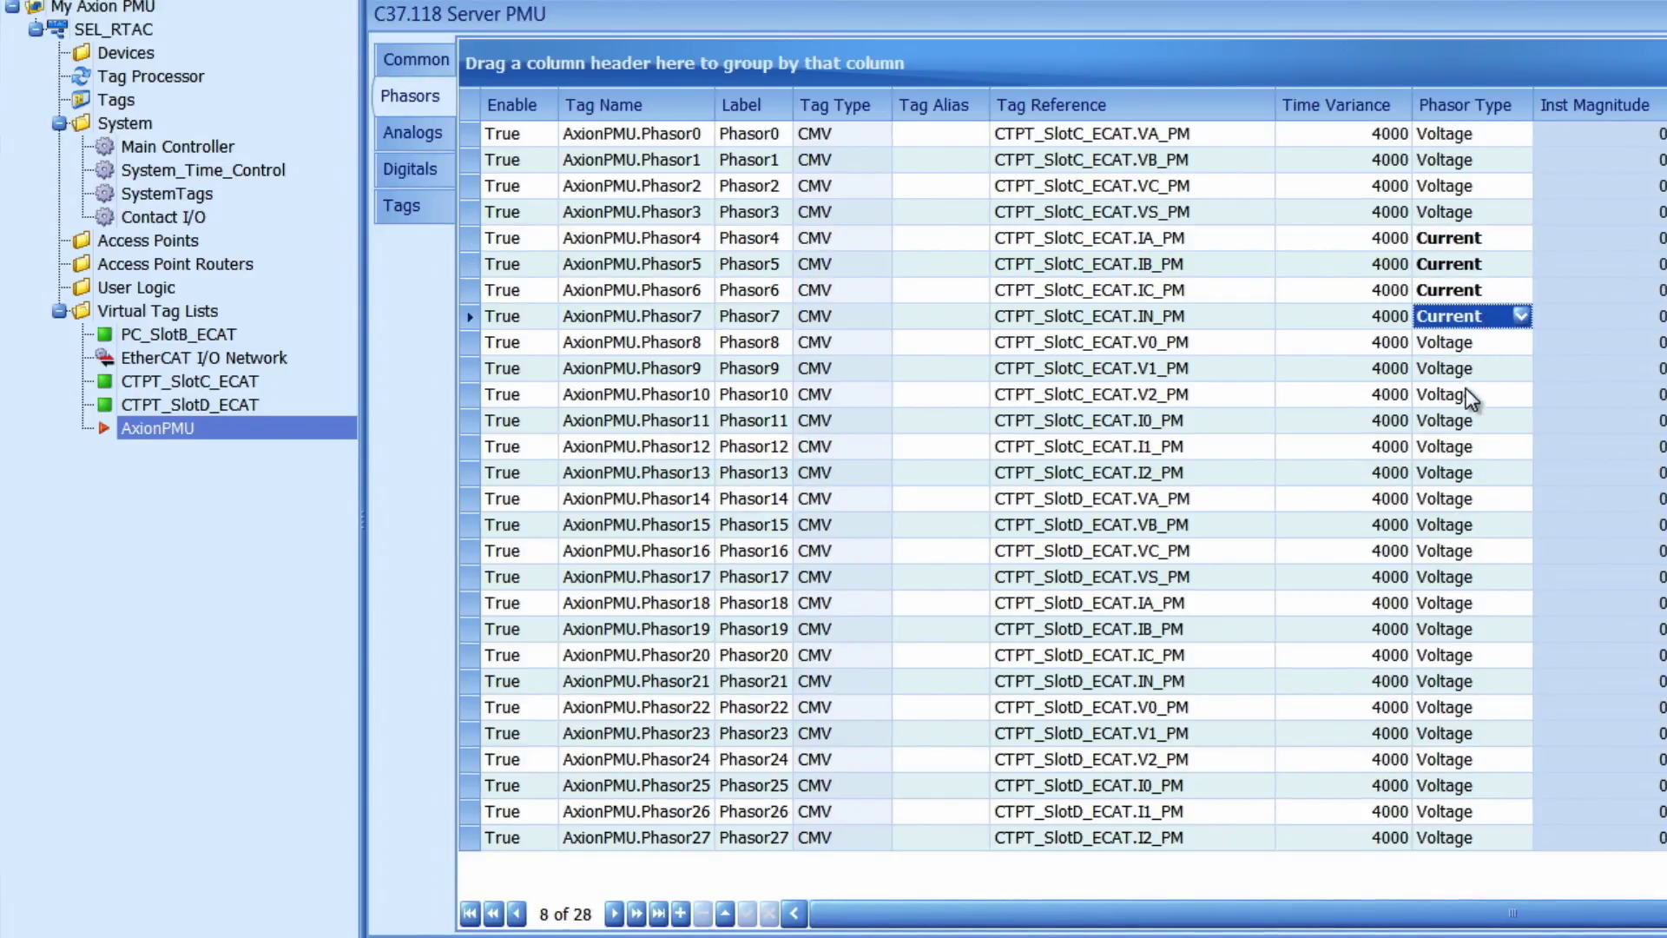
Paste Current as Phasor Type into Phasor11–13, Phasor18–21 and Phasor25–27.
{"action": "left_click_drag", "start_coordinate": [1459, 420], "coordinate": [1451, 481]}
{"action": "key", "text": "ctrl+v"}
{"action": "left_click_drag", "start_coordinate": [1449, 602], "coordinate": [1439, 681]}
{"action": "key", "text": "ctrl+v"}
{"action": "left_click_drag", "start_coordinate": [1459, 790], "coordinate": [1453, 830]}
{"action": "key", "text": "ctrl+v"}
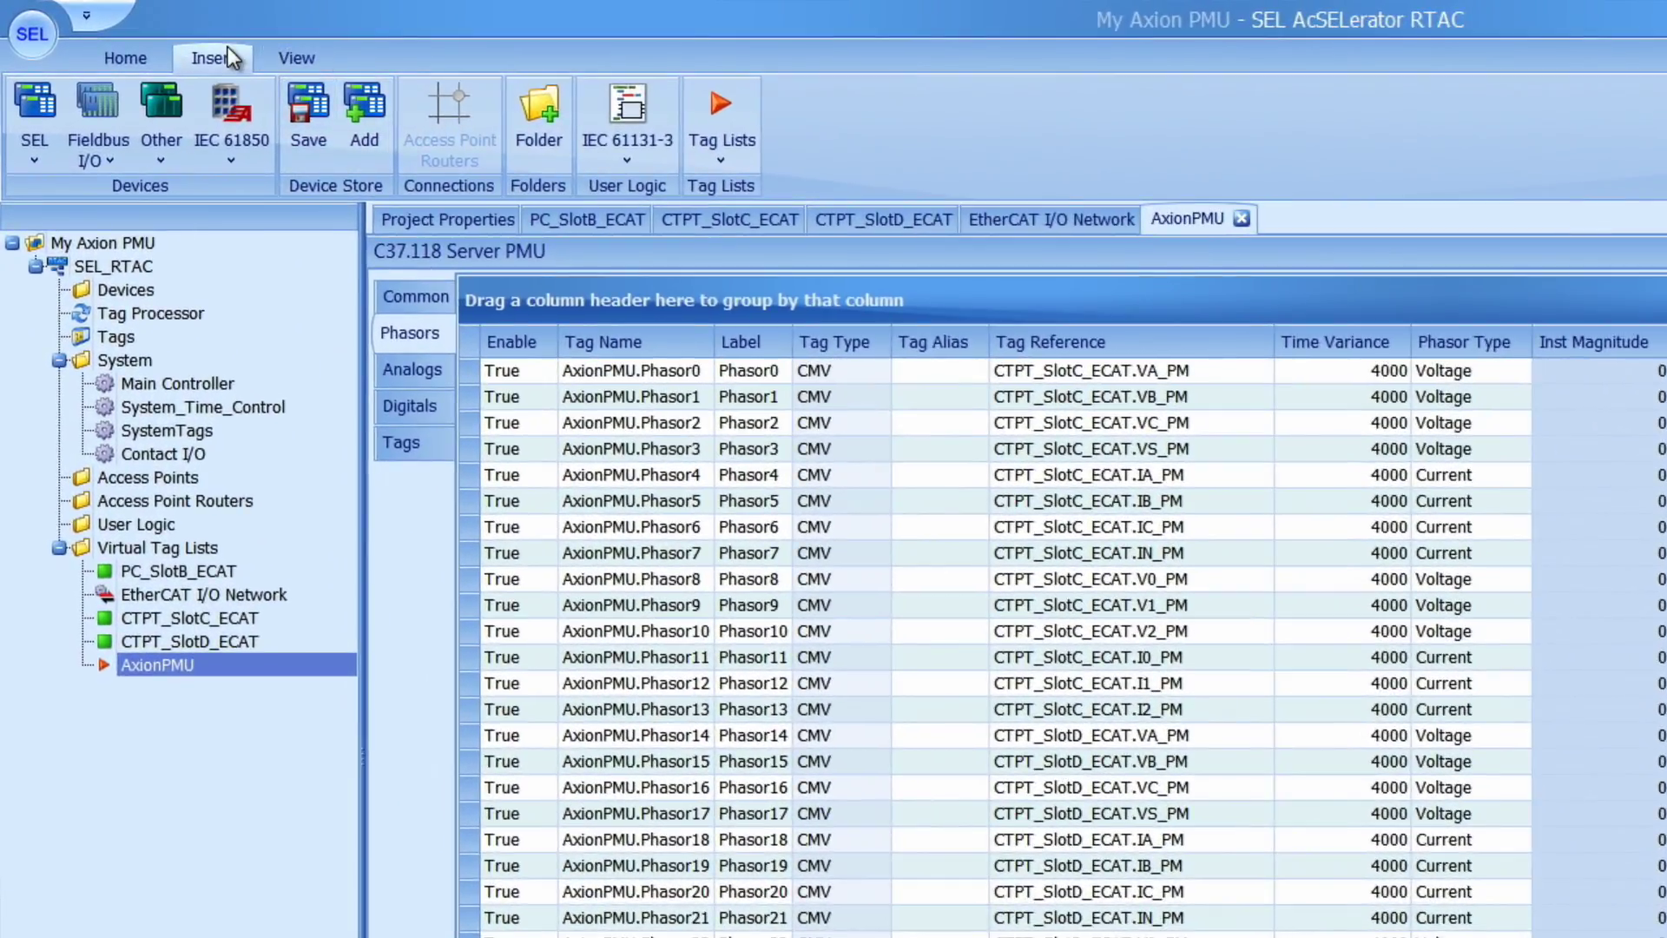
Insert a C37.118 protocol device named AxionPMUServer with a Server - Ethernet connection.
{"action": "left_click", "coordinate": [158, 146]}
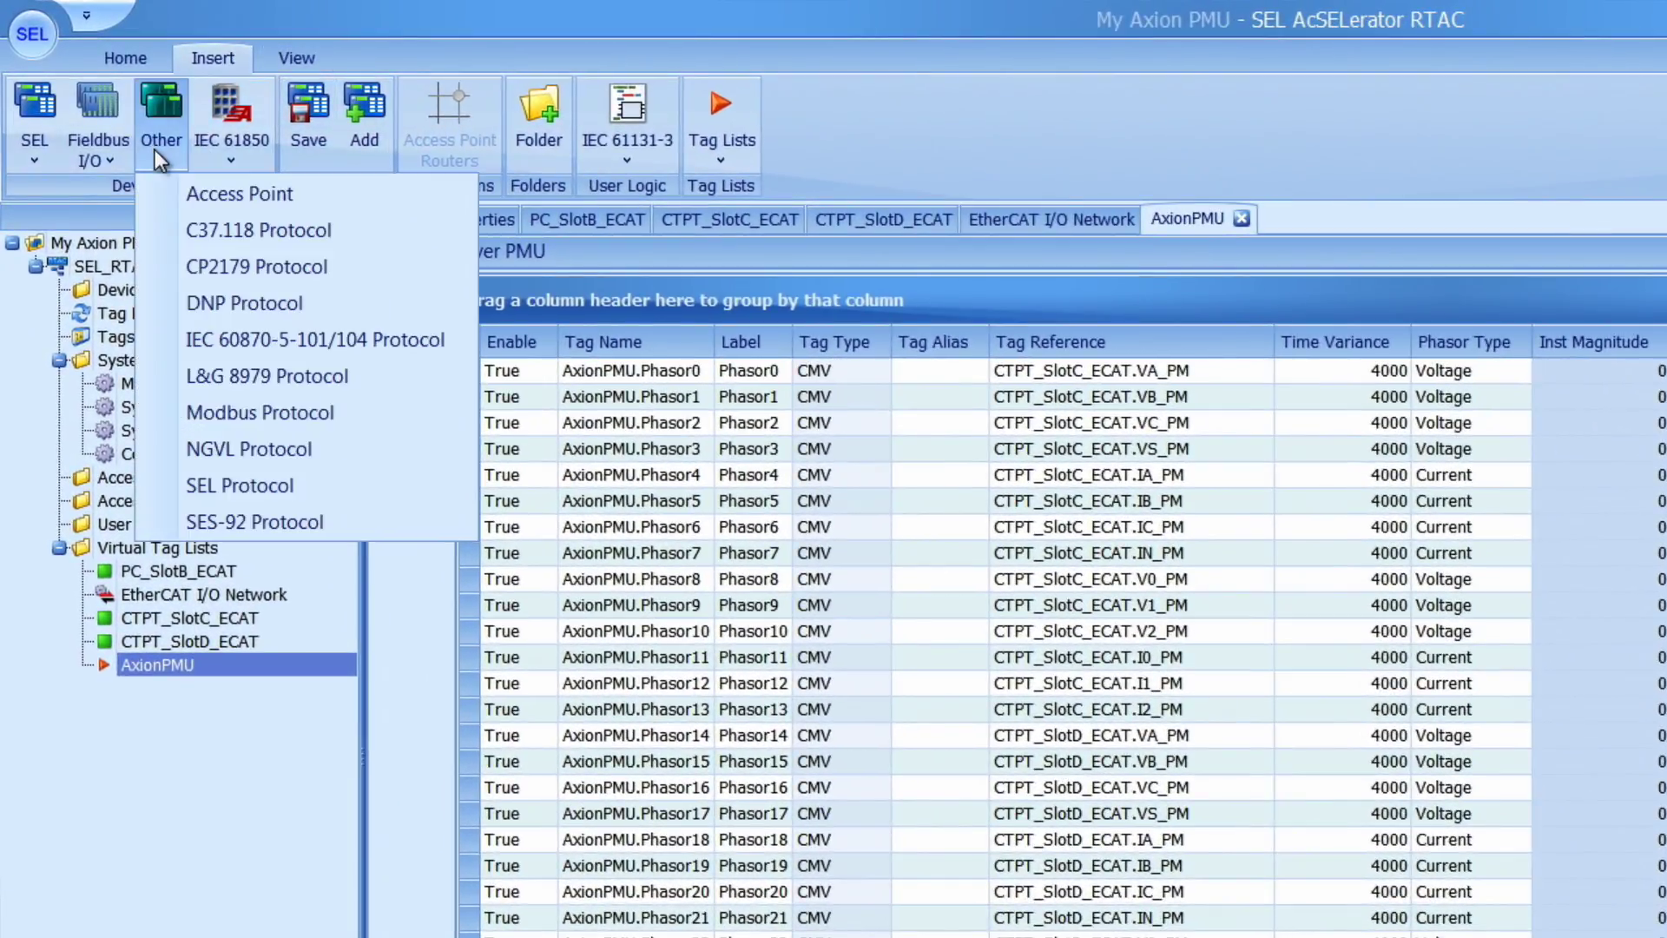
{"action": "left_click", "coordinate": [290, 231]}
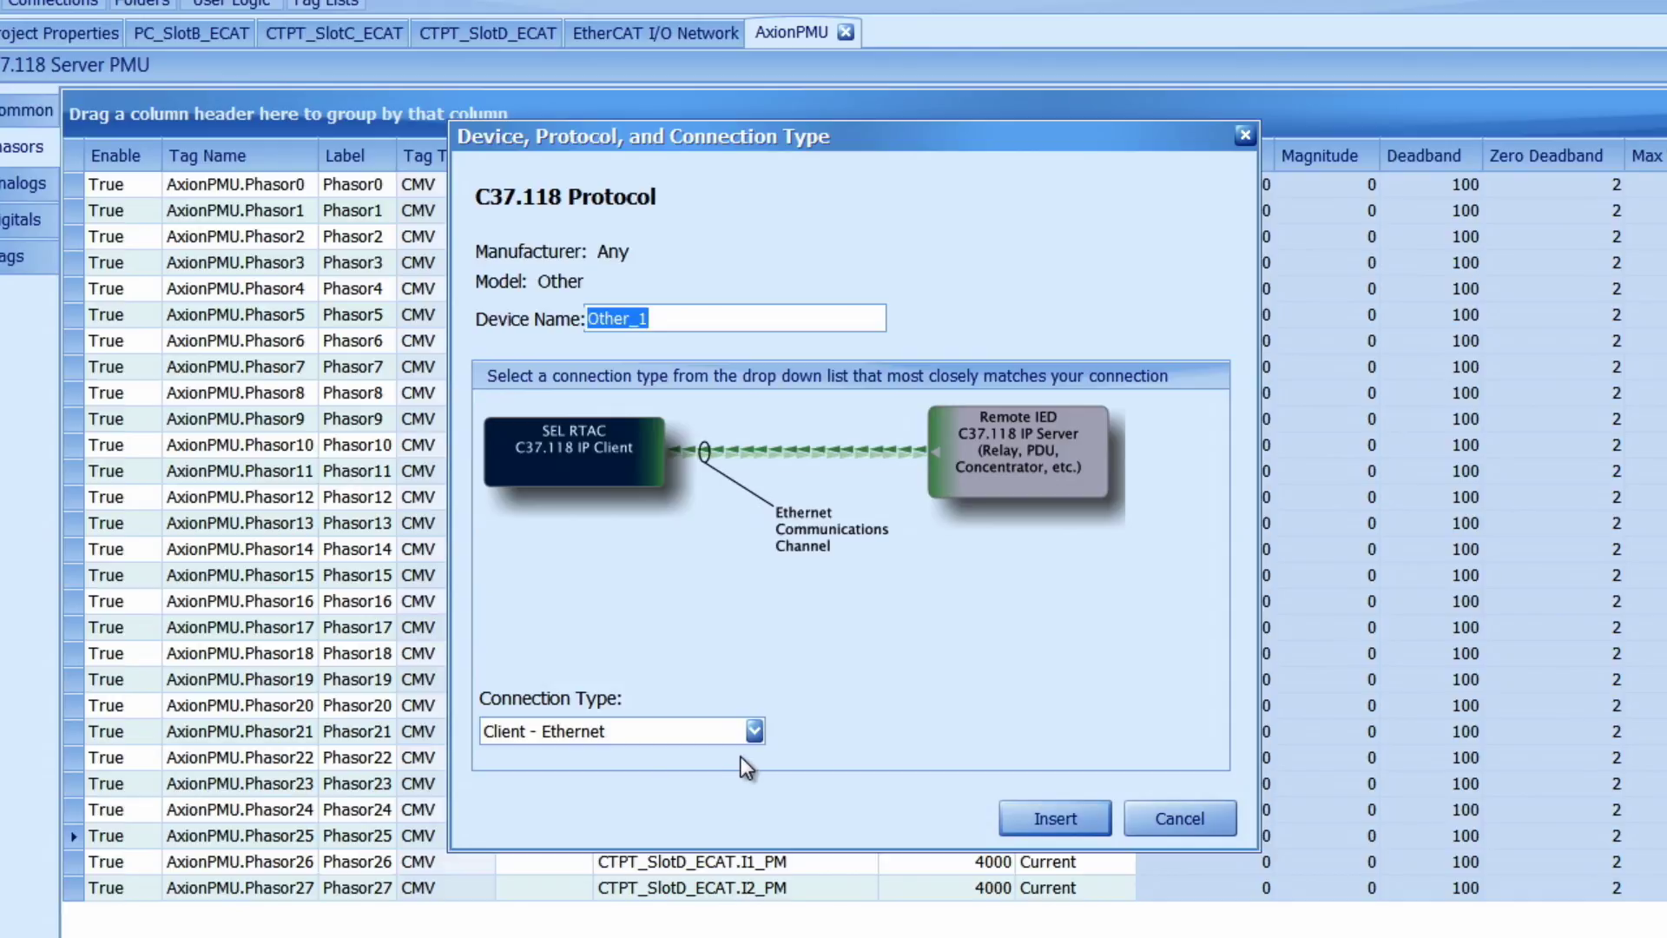
{"action": "left_click", "coordinate": [753, 730]}
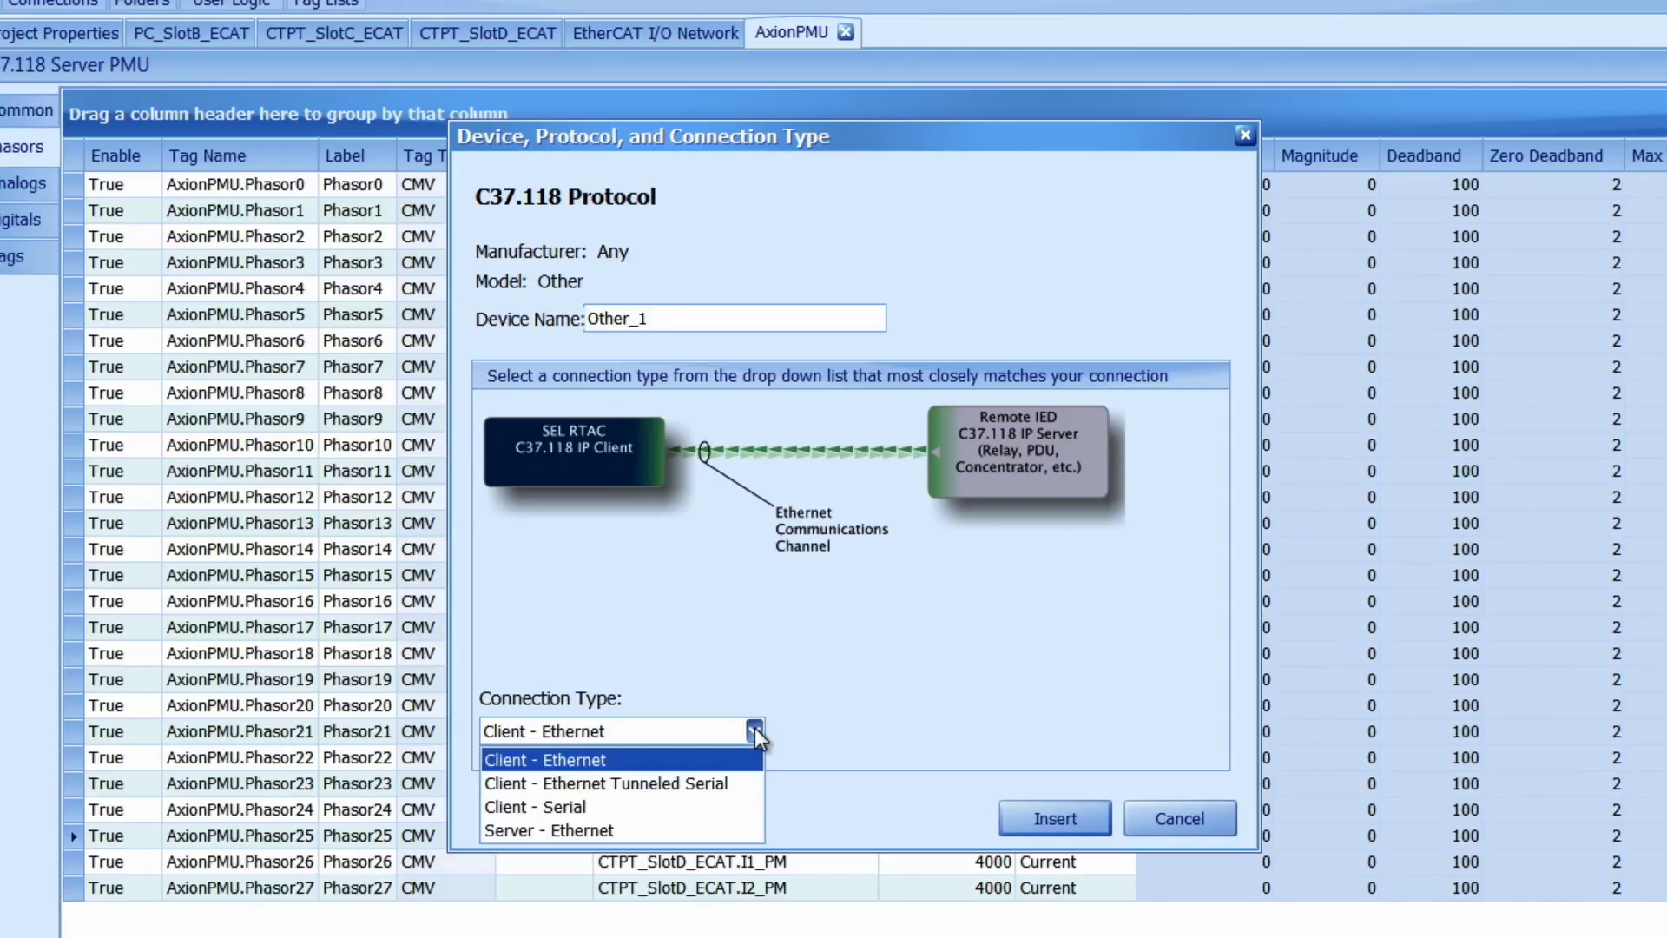
{"action": "left_click", "coordinate": [665, 829]}
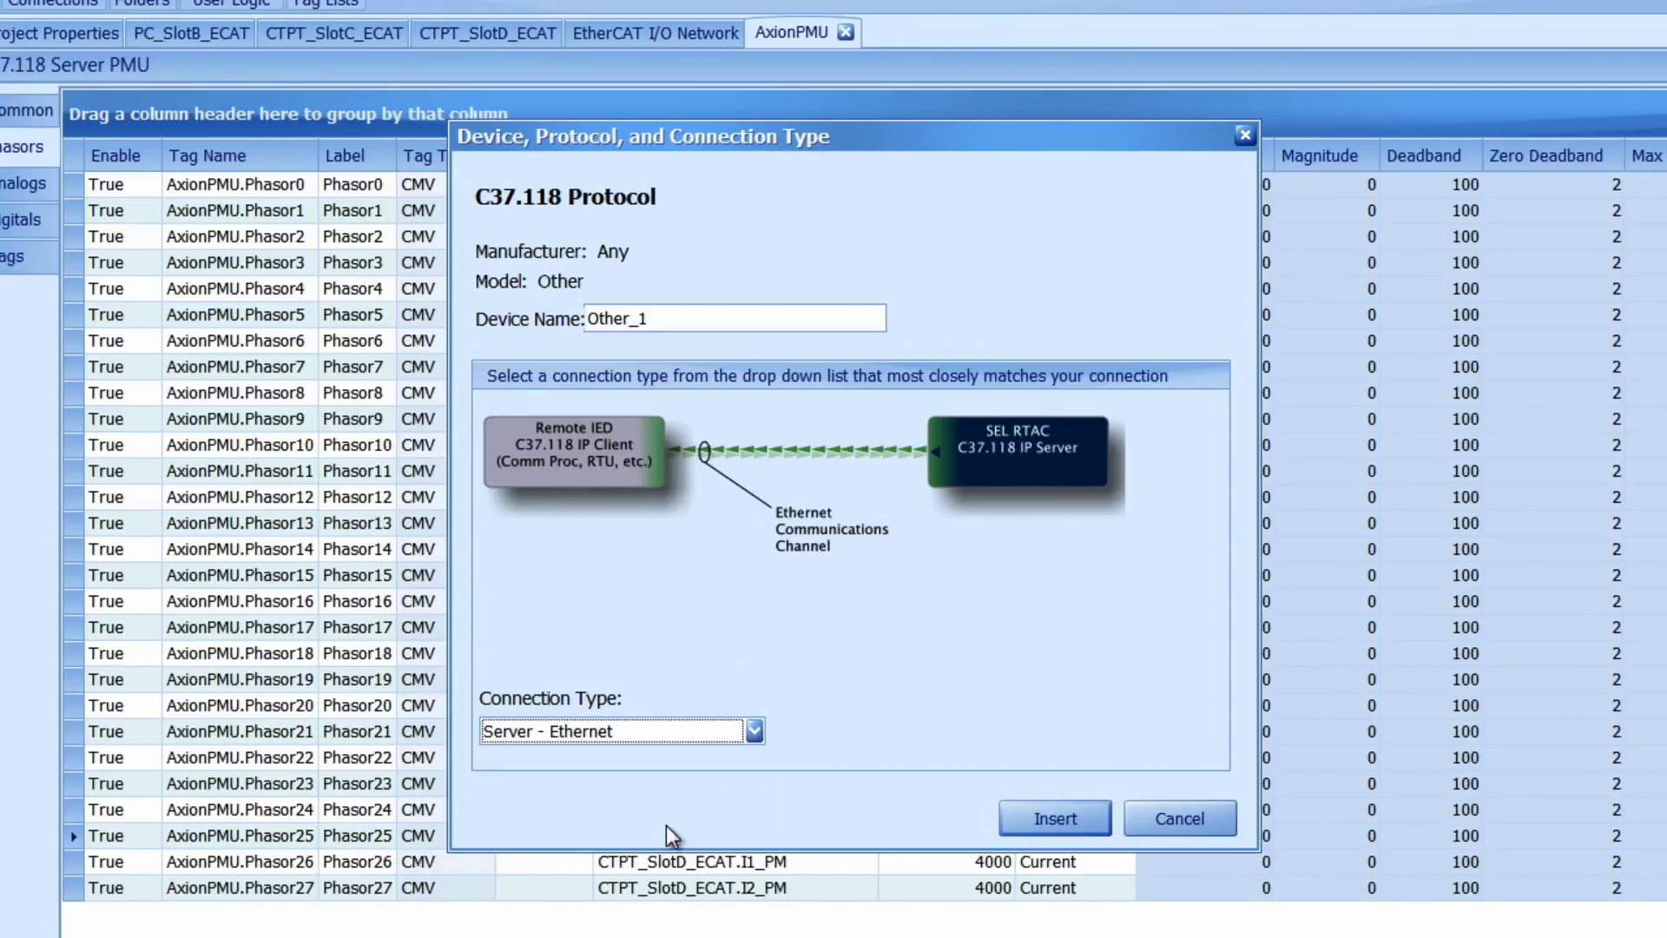
{"action": "double_click", "coordinate": [665, 317]}
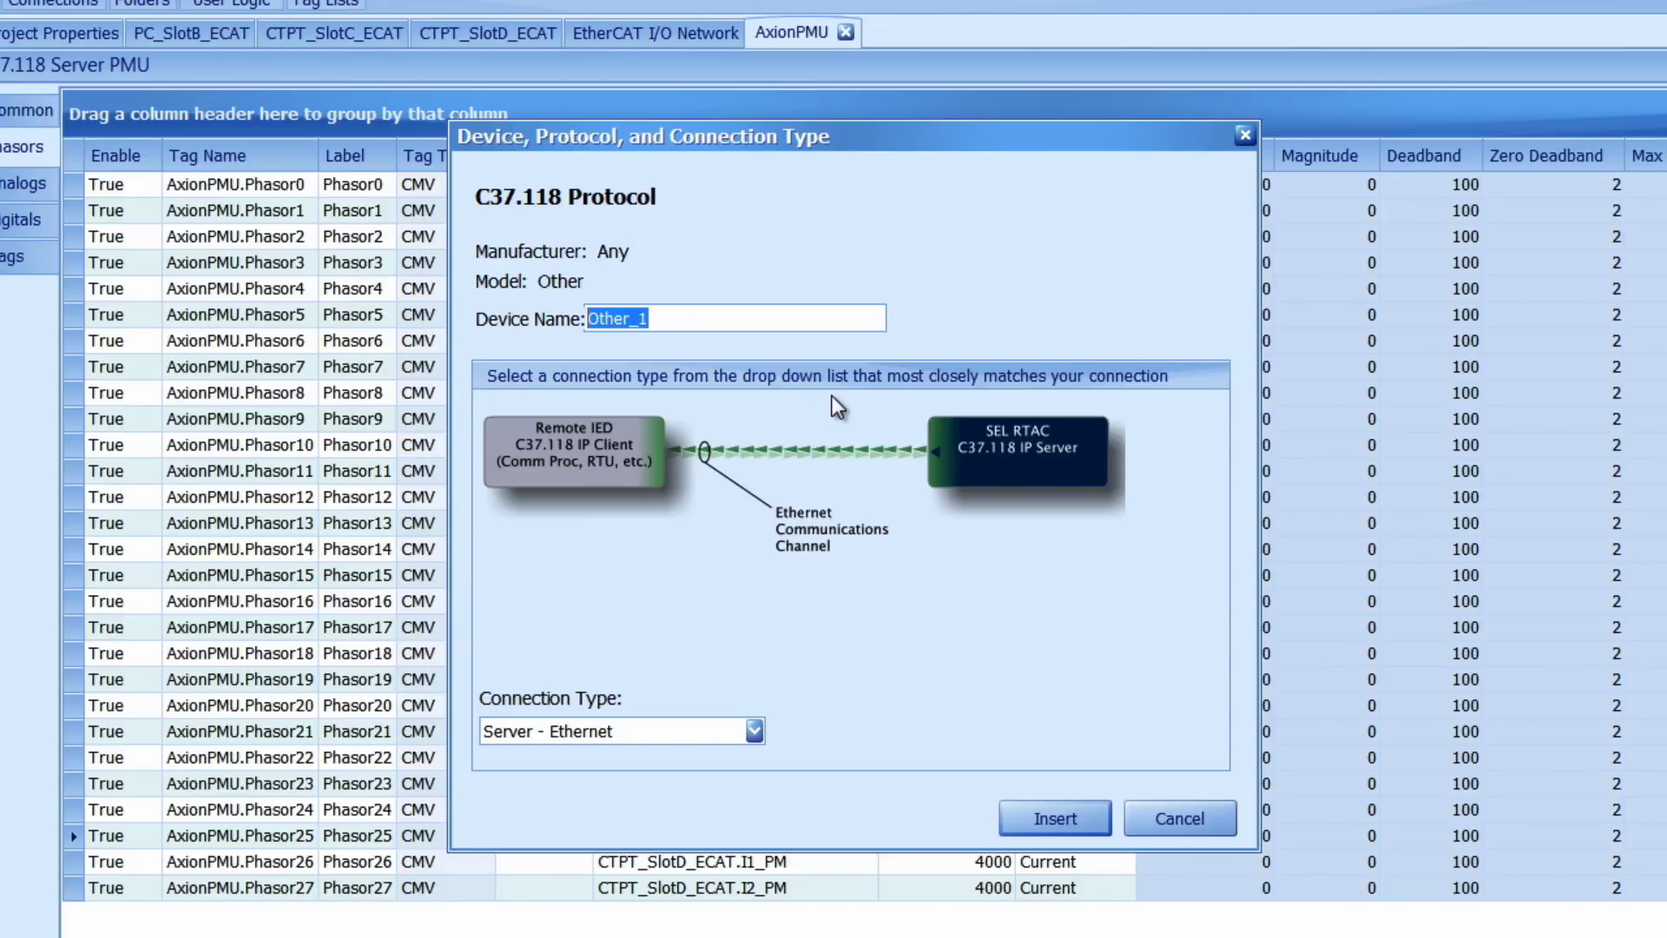
{"action": "key", "text": "BackSpace"}
{"action": "type", "text": "Axion"}
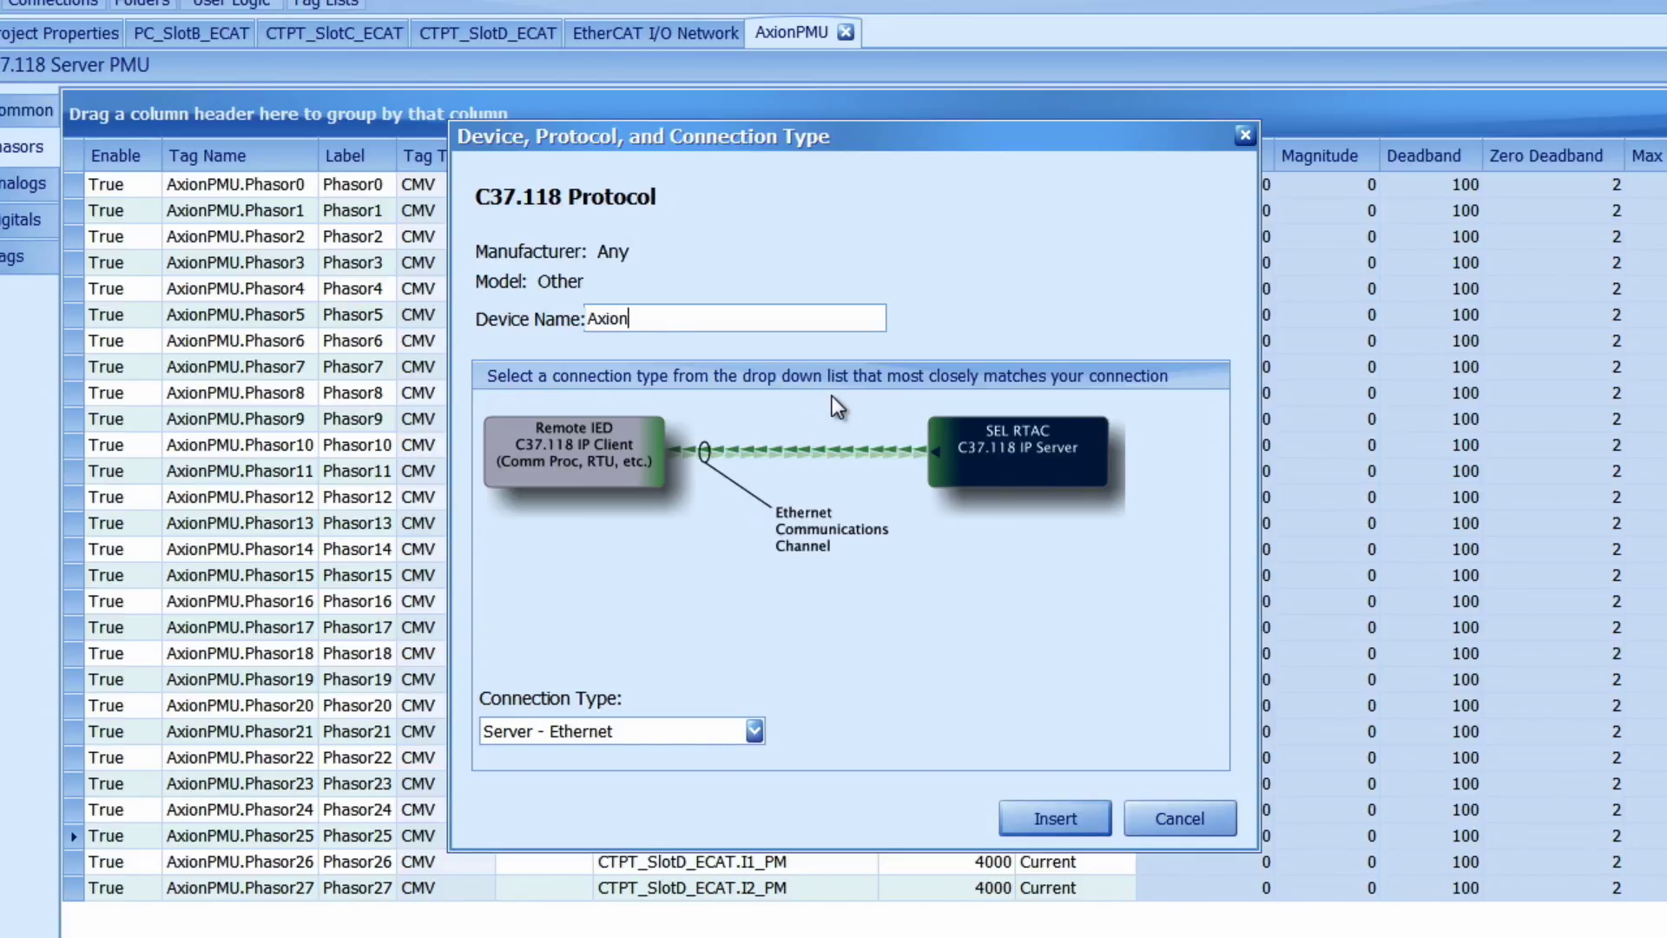
{"action": "type", "text": "PMUServer"}
{"action": "left_click", "coordinate": [1036, 832]}
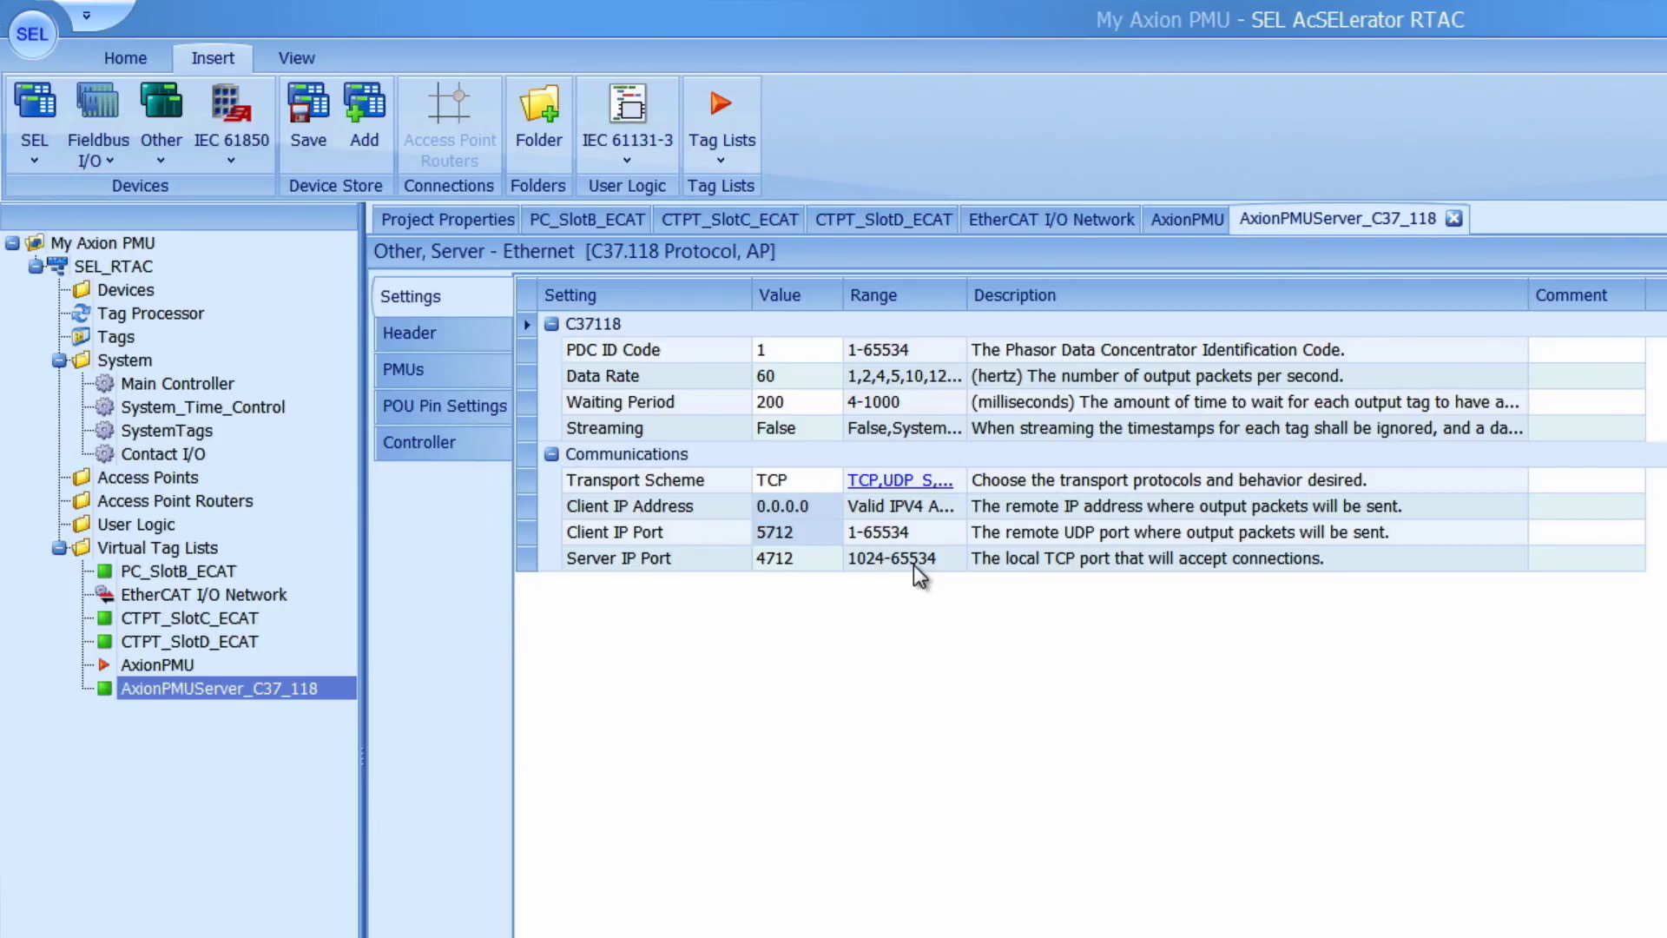
Set the AxionPMUServer_C37_118 Streaming setting to AxionPhasor.
{"action": "left_click", "coordinate": [819, 425]}
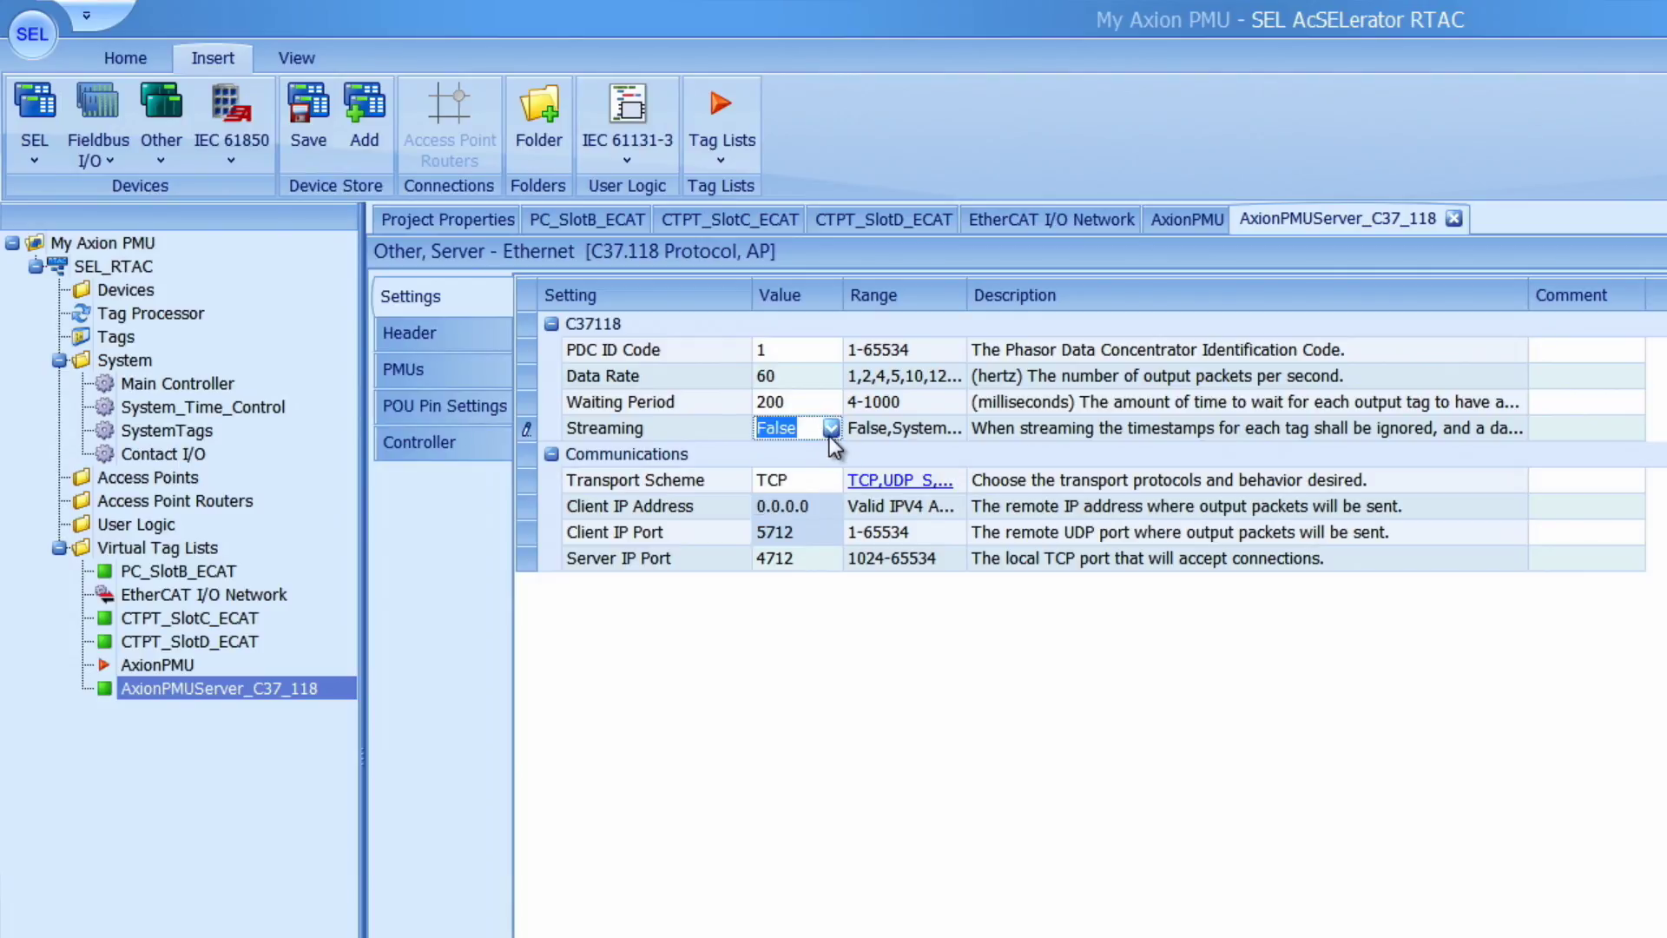
{"action": "left_click", "coordinate": [830, 429]}
{"action": "left_click", "coordinate": [827, 504]}
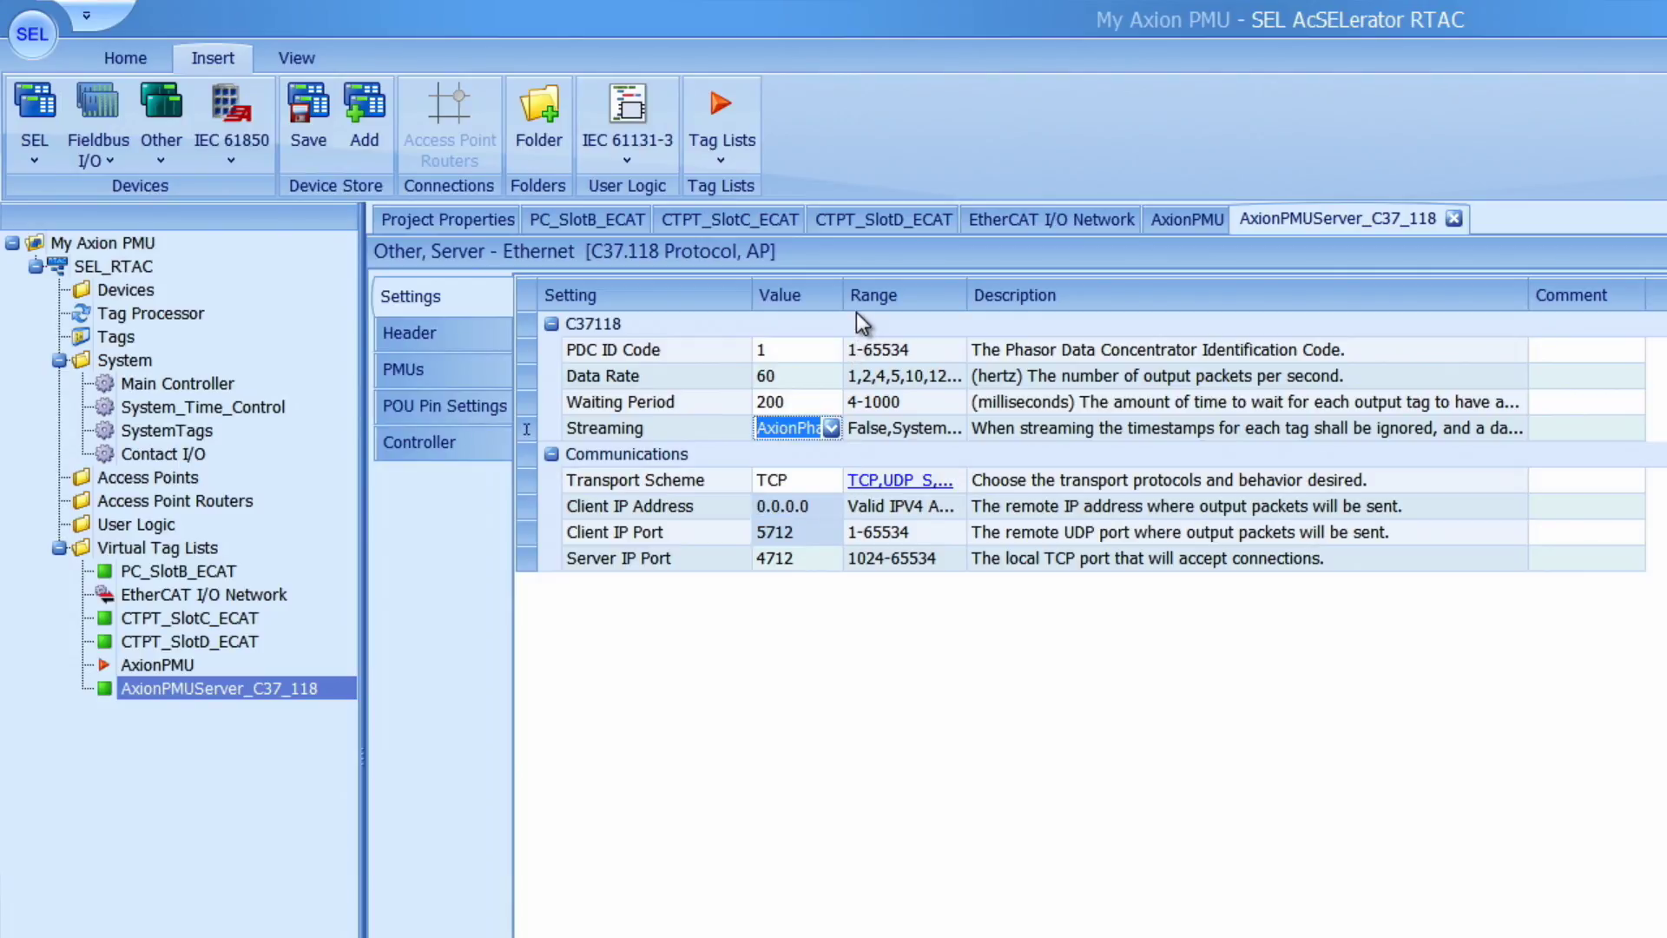
{"action": "left_click_drag", "start_coordinate": [842, 300], "coordinate": [890, 302]}
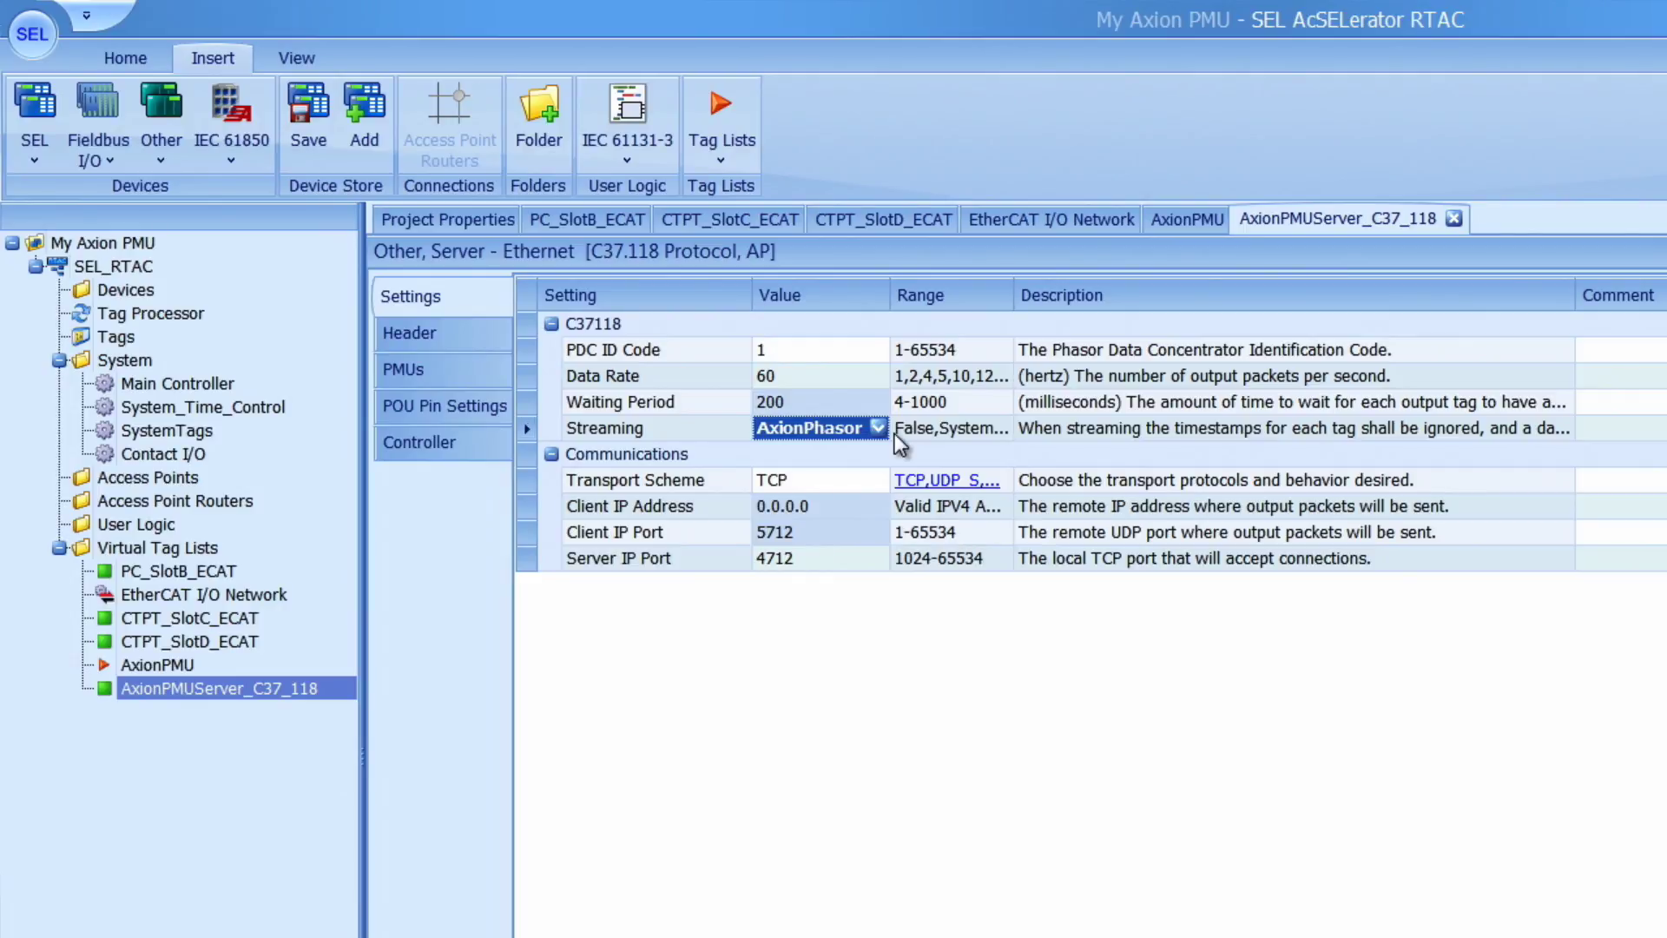
{"action": "left_click", "coordinate": [426, 366]}
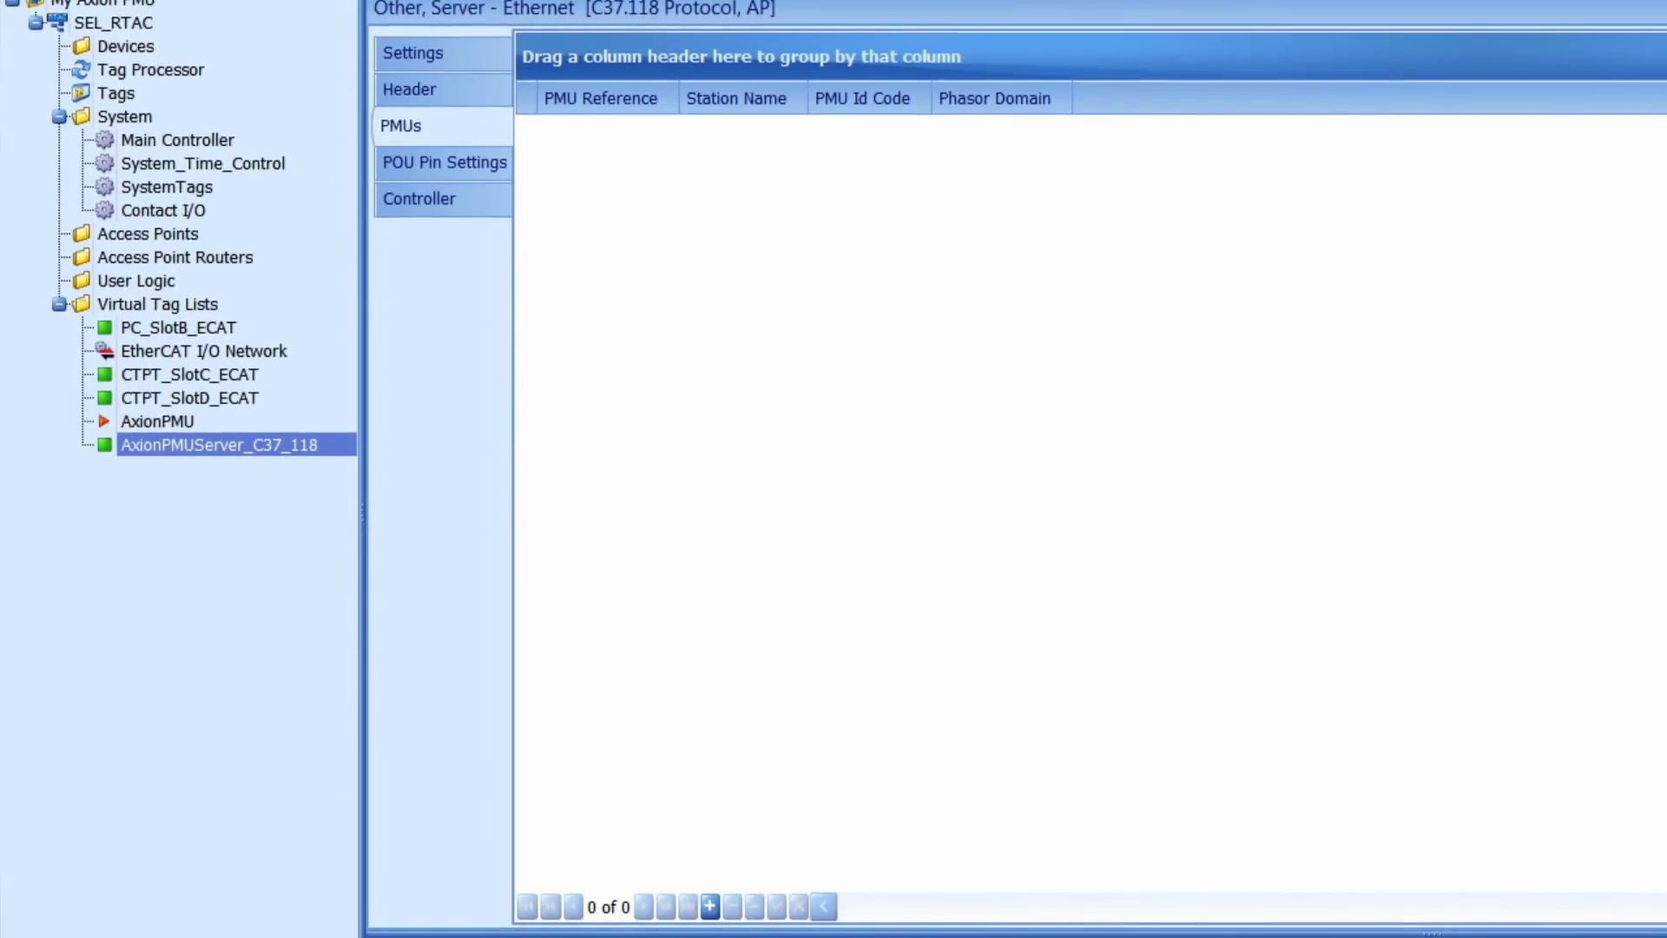
Add one PMU entry referencing AxionPMU with the Polar phasor domain.
{"action": "left_click", "coordinate": [709, 906]}
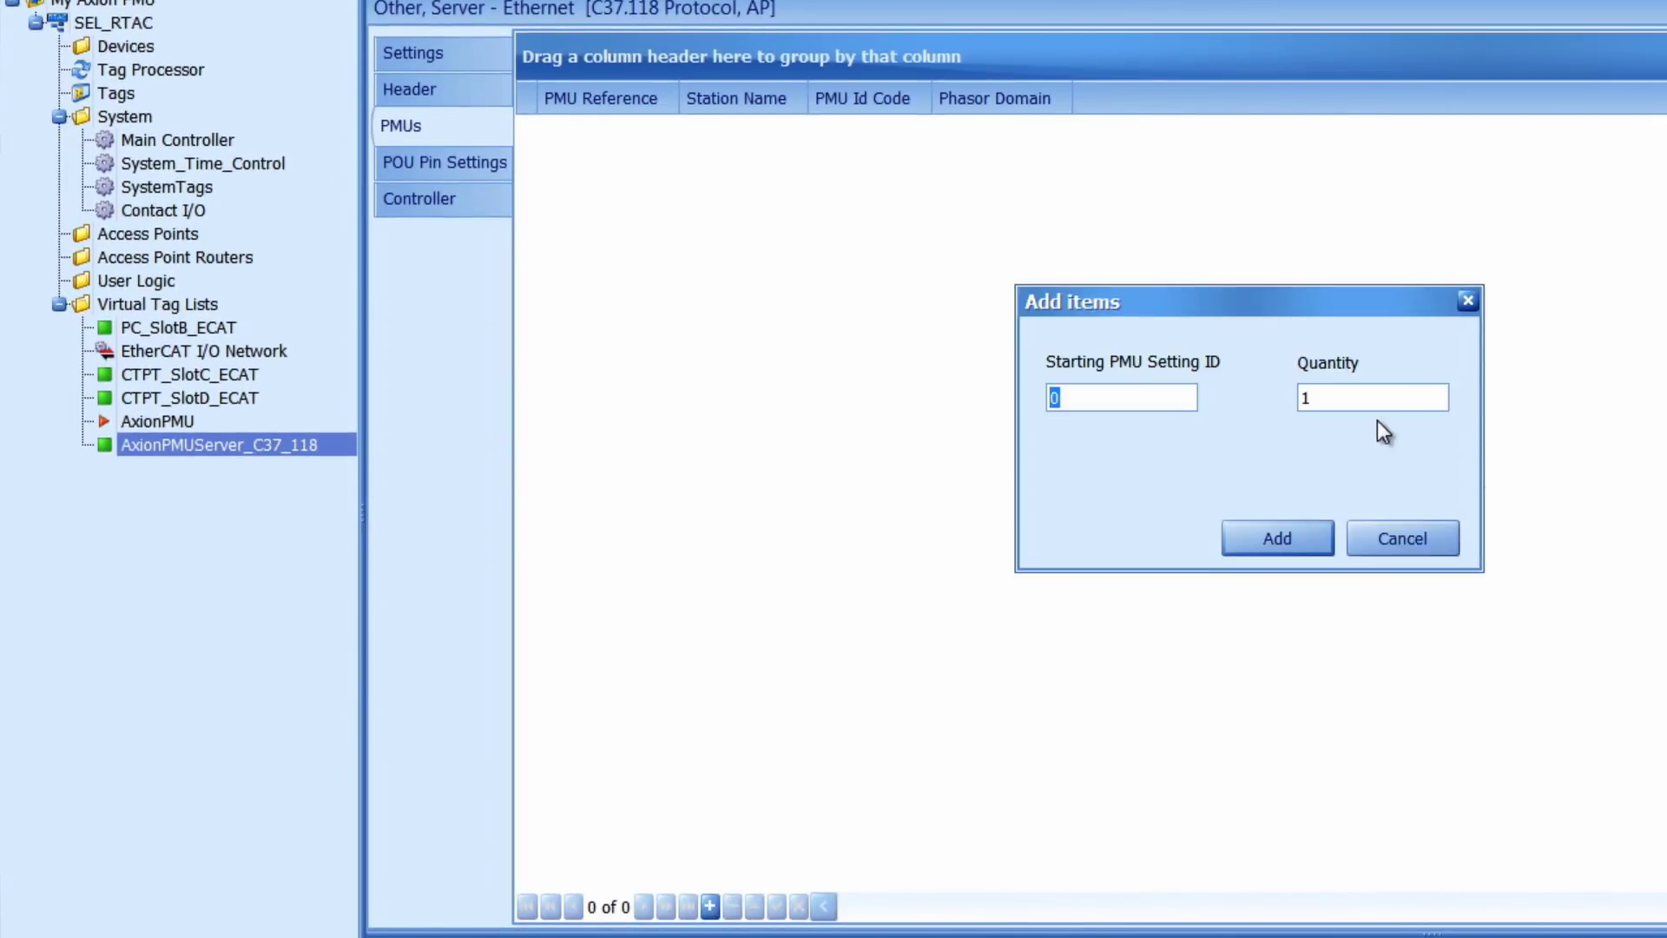
{"action": "left_click", "coordinate": [1293, 532]}
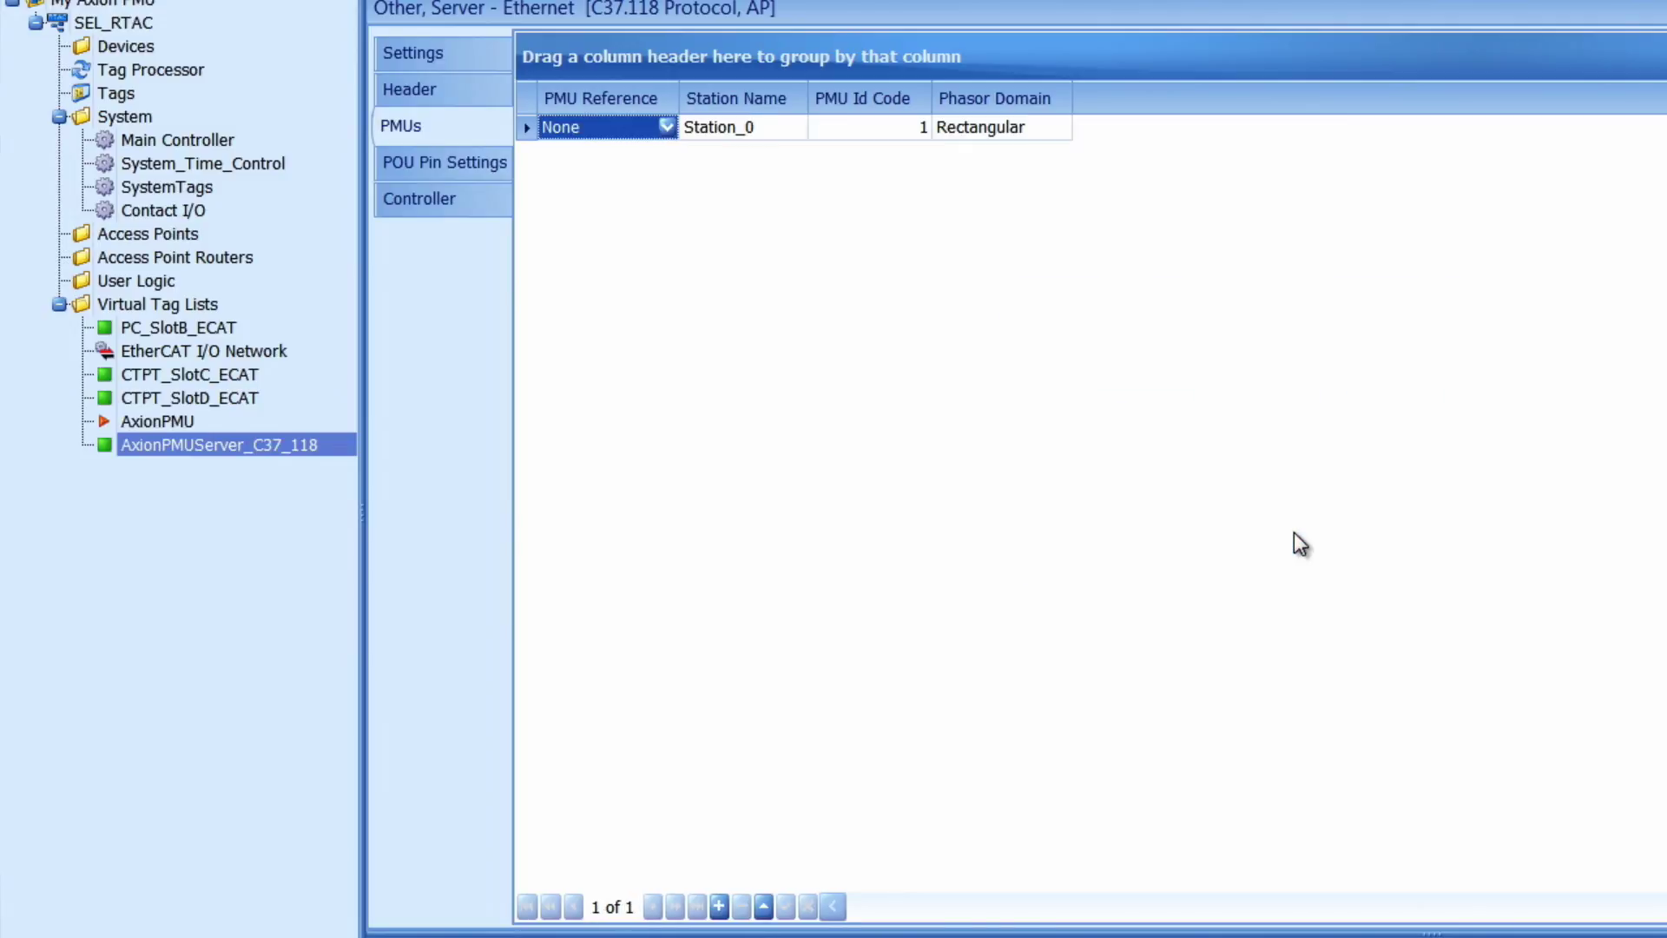
{"action": "left_click", "coordinate": [670, 137]}
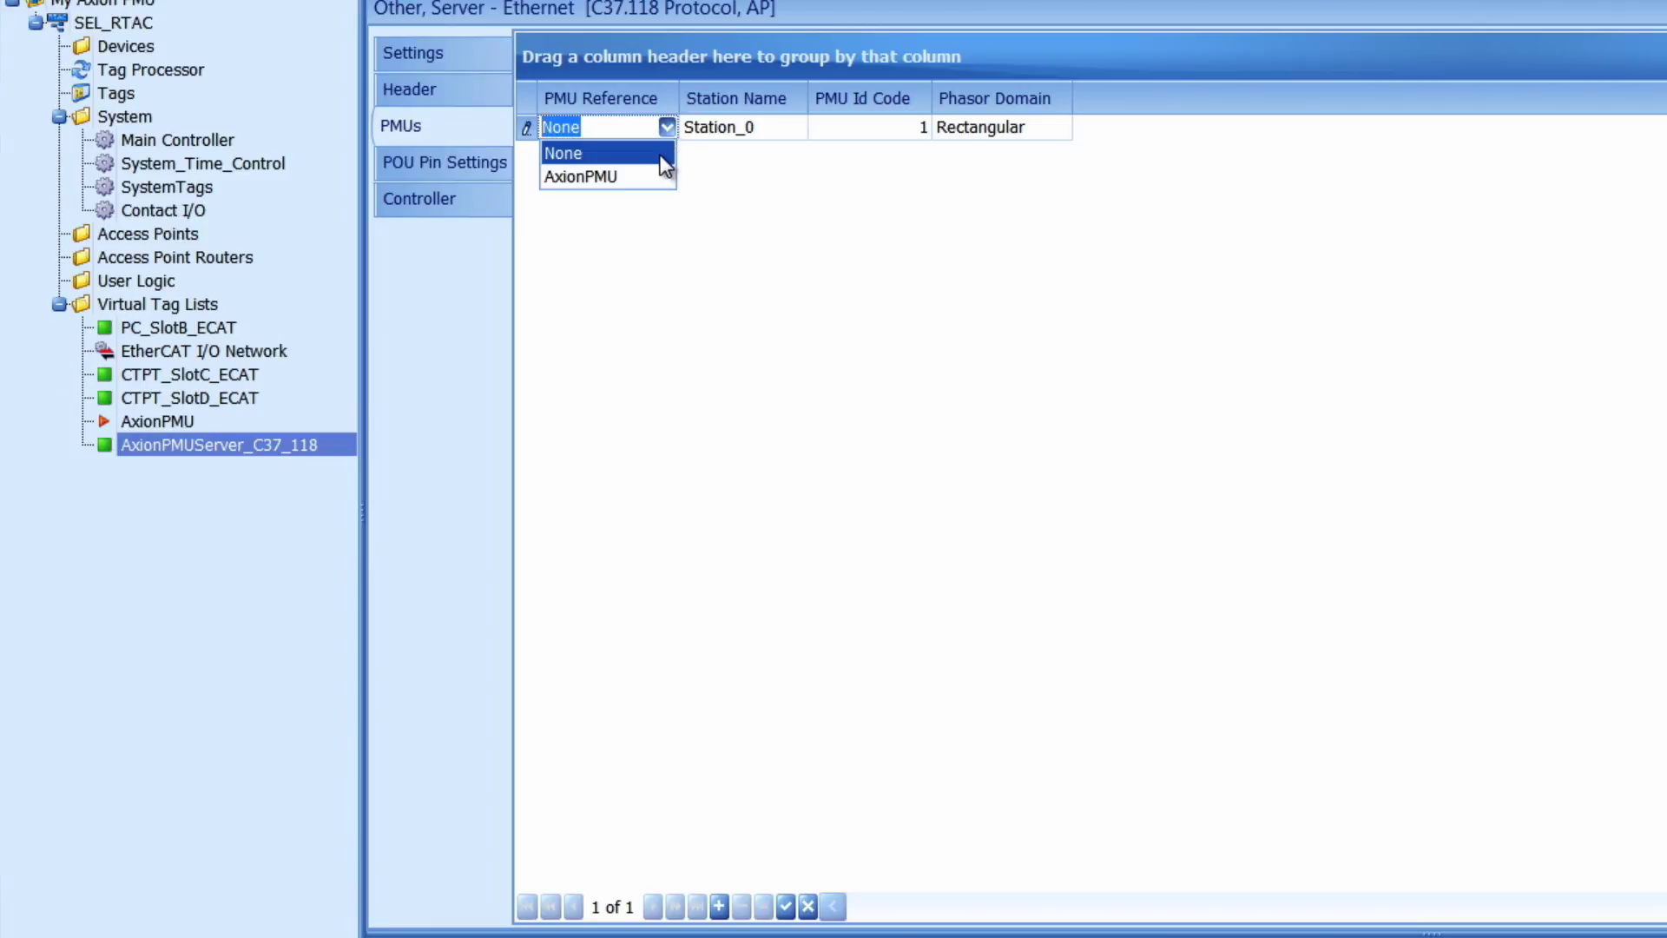
{"action": "left_click", "coordinate": [649, 175]}
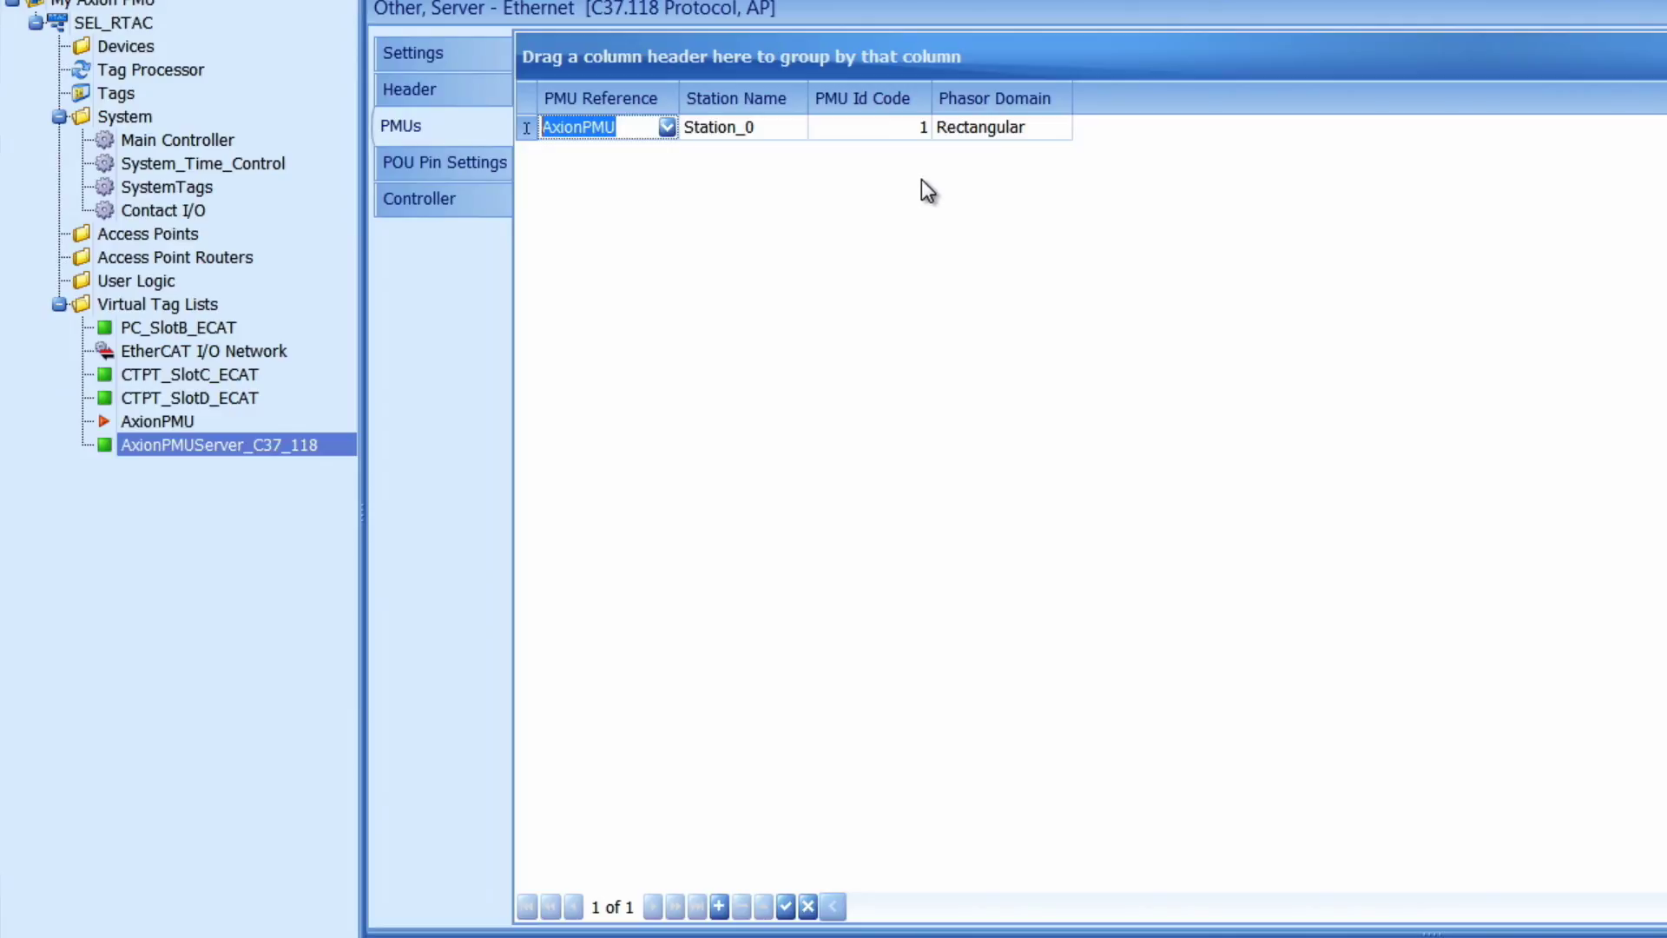
{"action": "left_click", "coordinate": [1034, 132]}
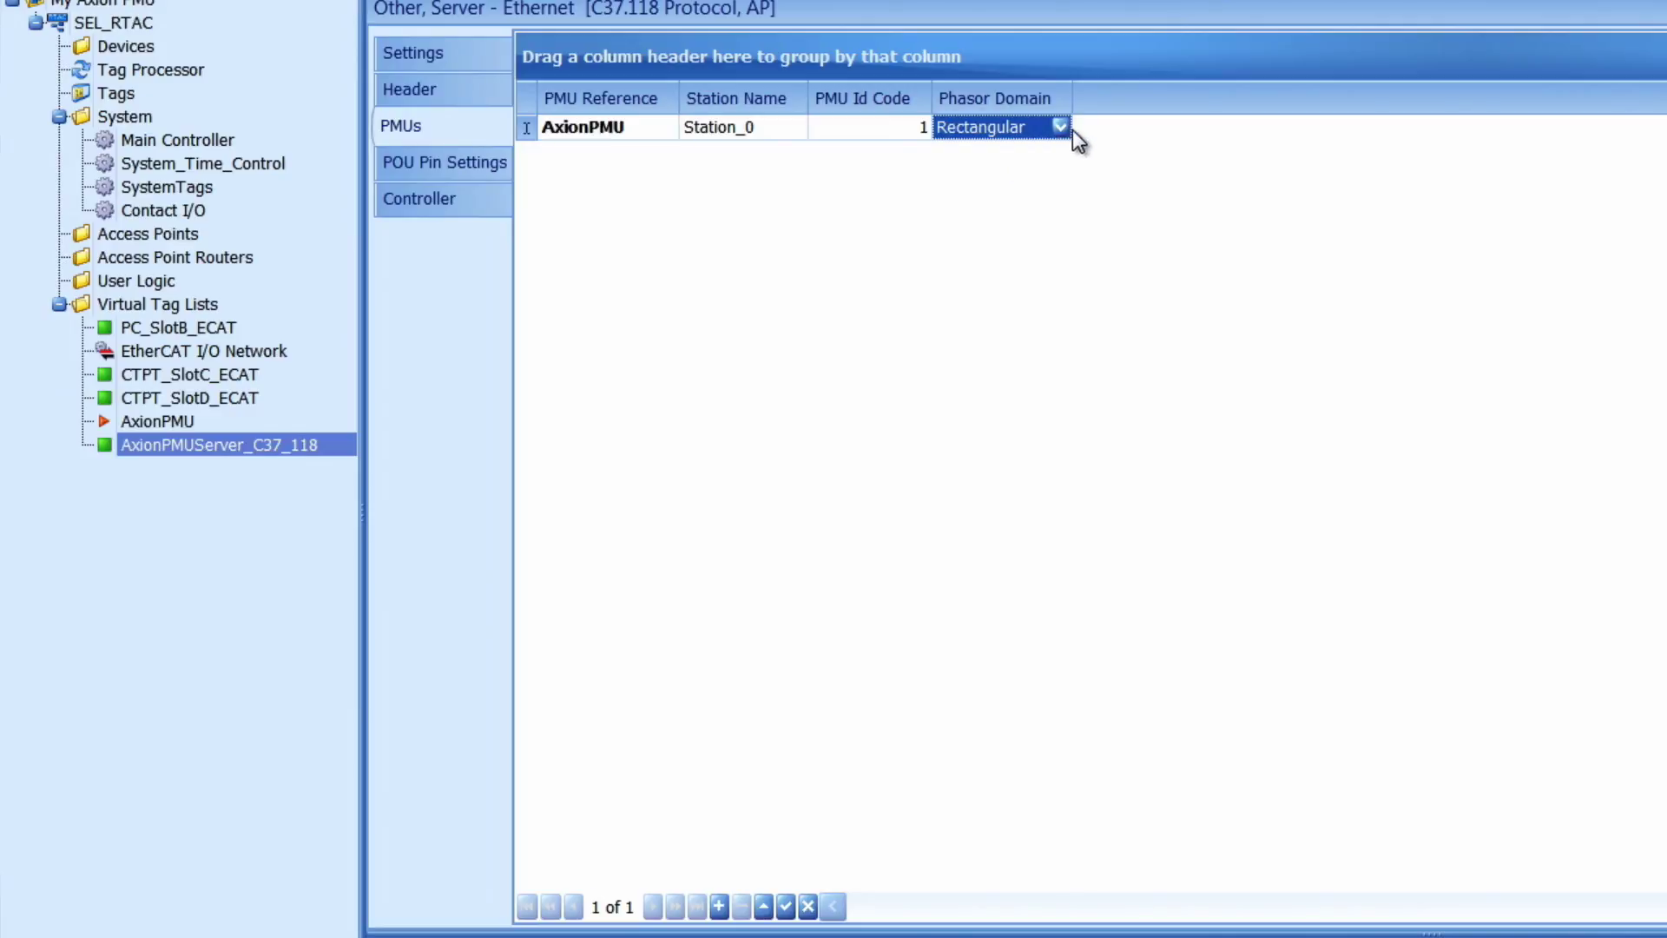
{"action": "left_click", "coordinate": [1060, 127]}
{"action": "left_click", "coordinate": [1028, 169]}
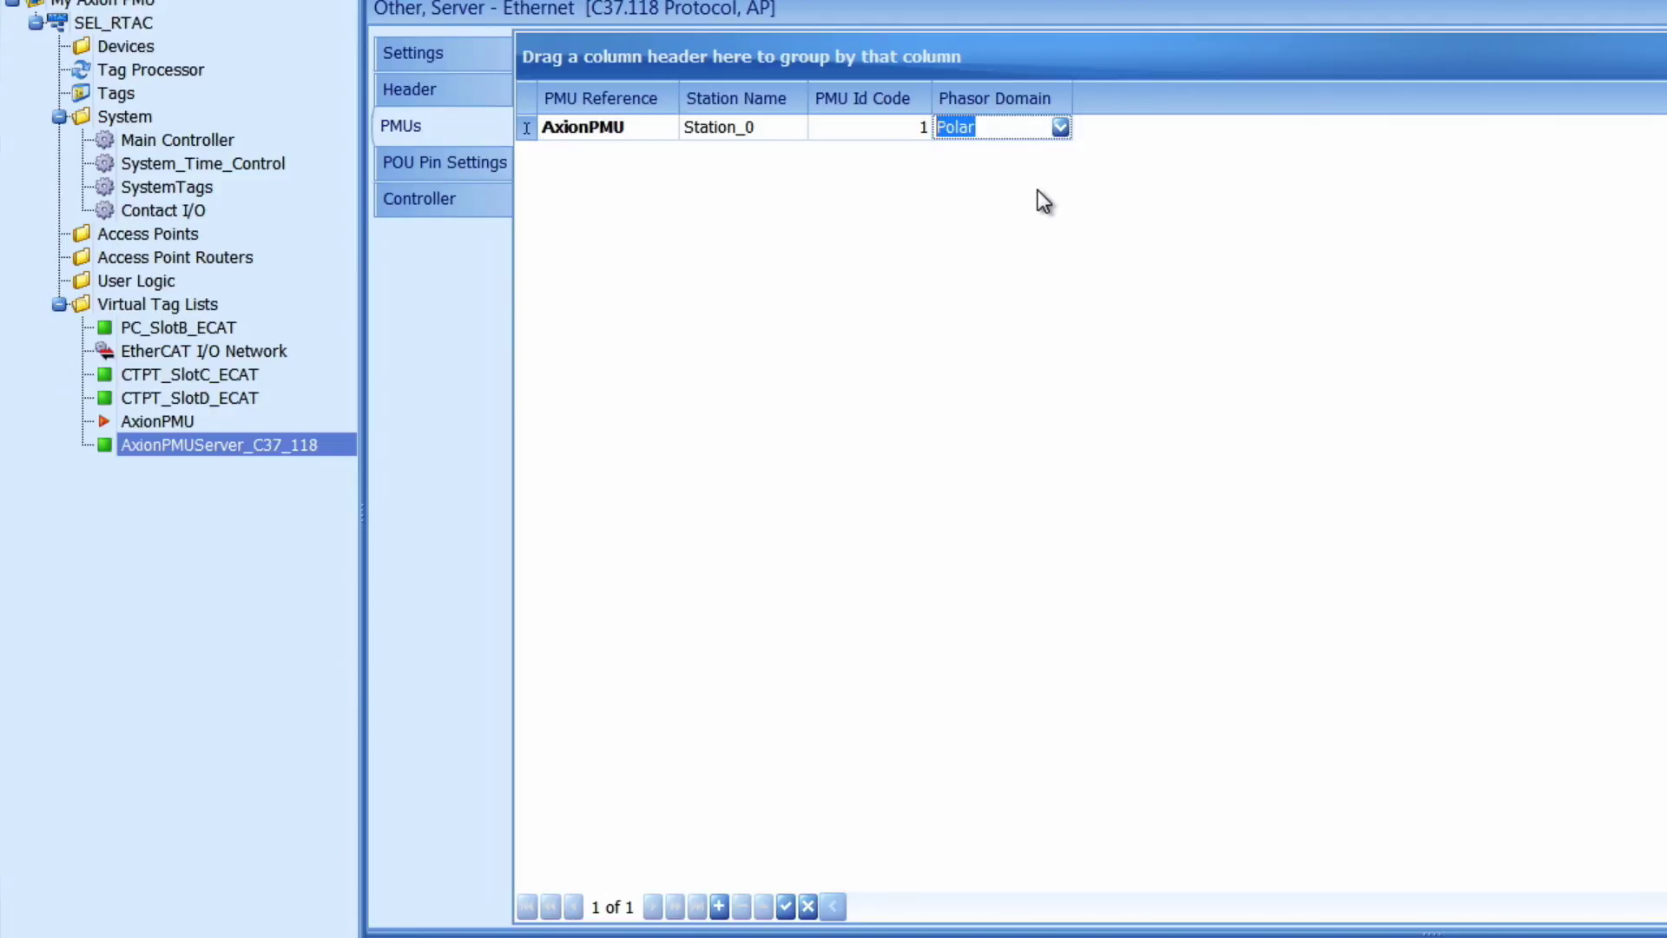
{"action": "left_click", "coordinate": [928, 166]}
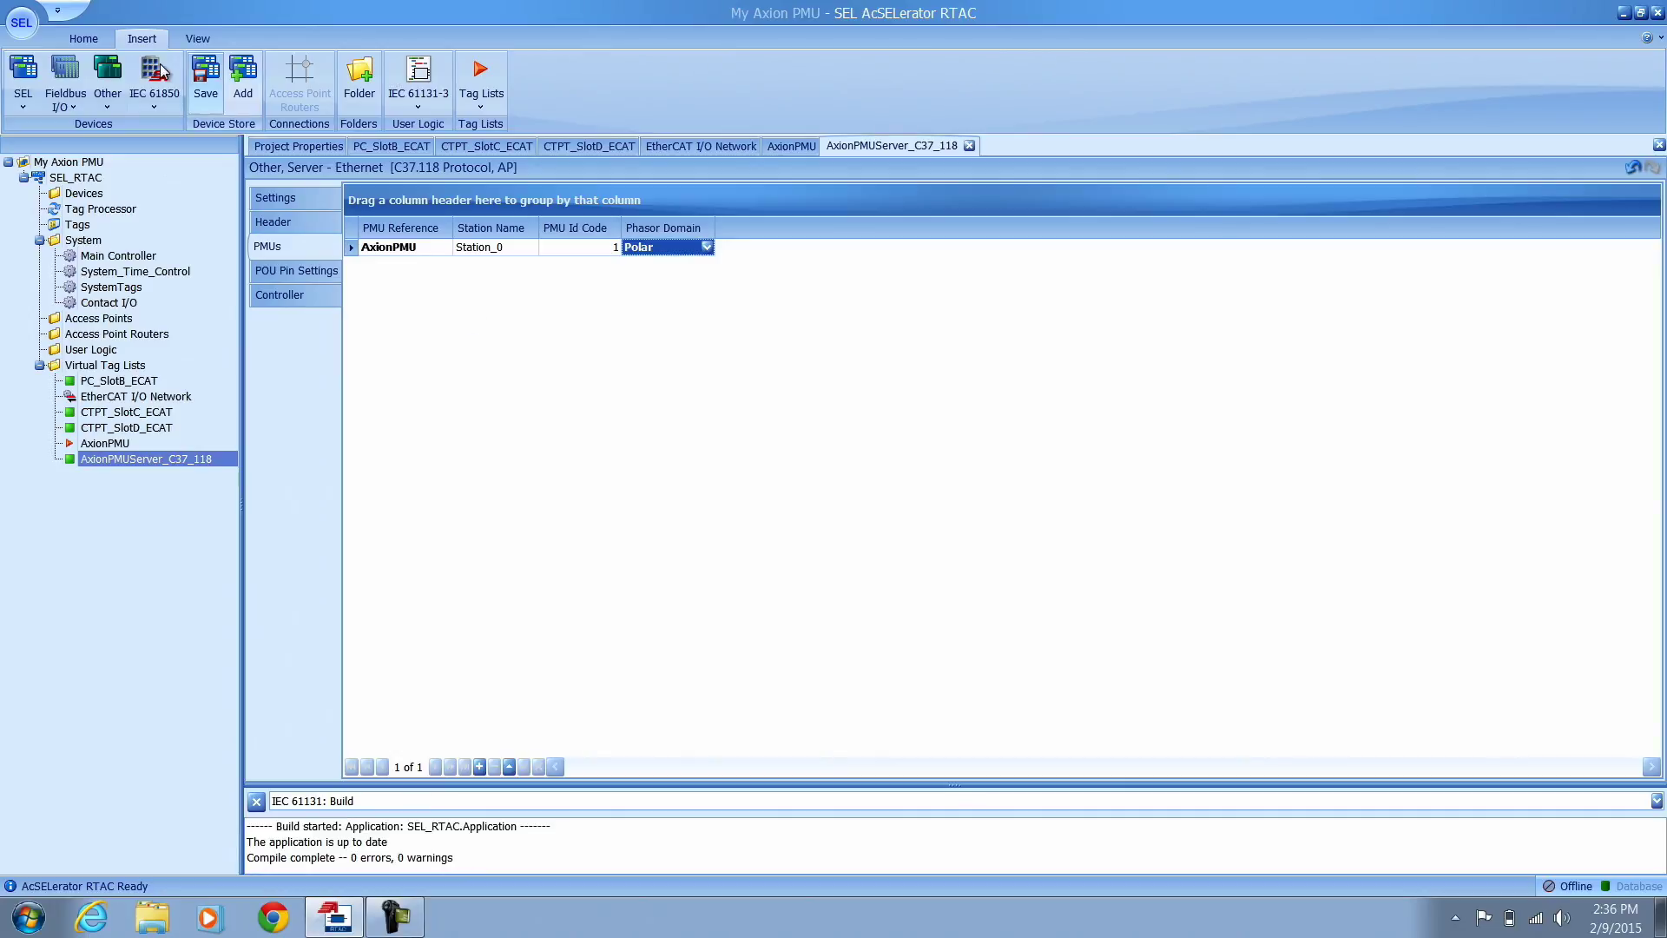
Go online to the RTAC, logging in with the account password, to start sending settings.
{"action": "left_click", "coordinate": [83, 38]}
{"action": "left_click", "coordinate": [239, 70]}
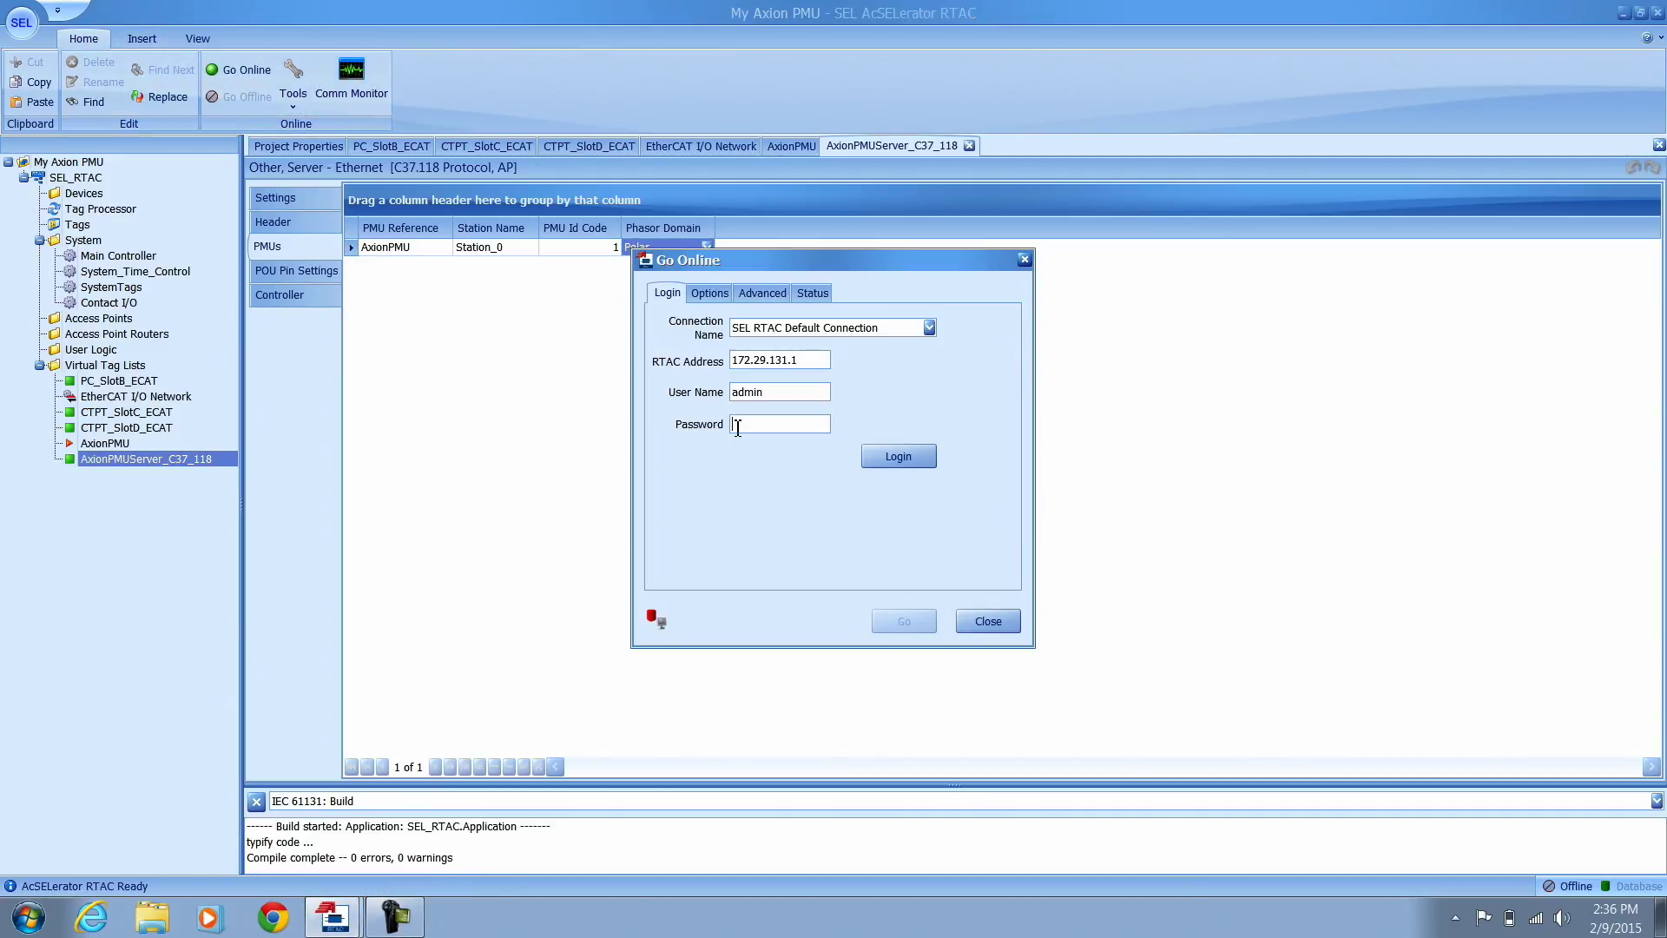
{"action": "type", "text": "****"}
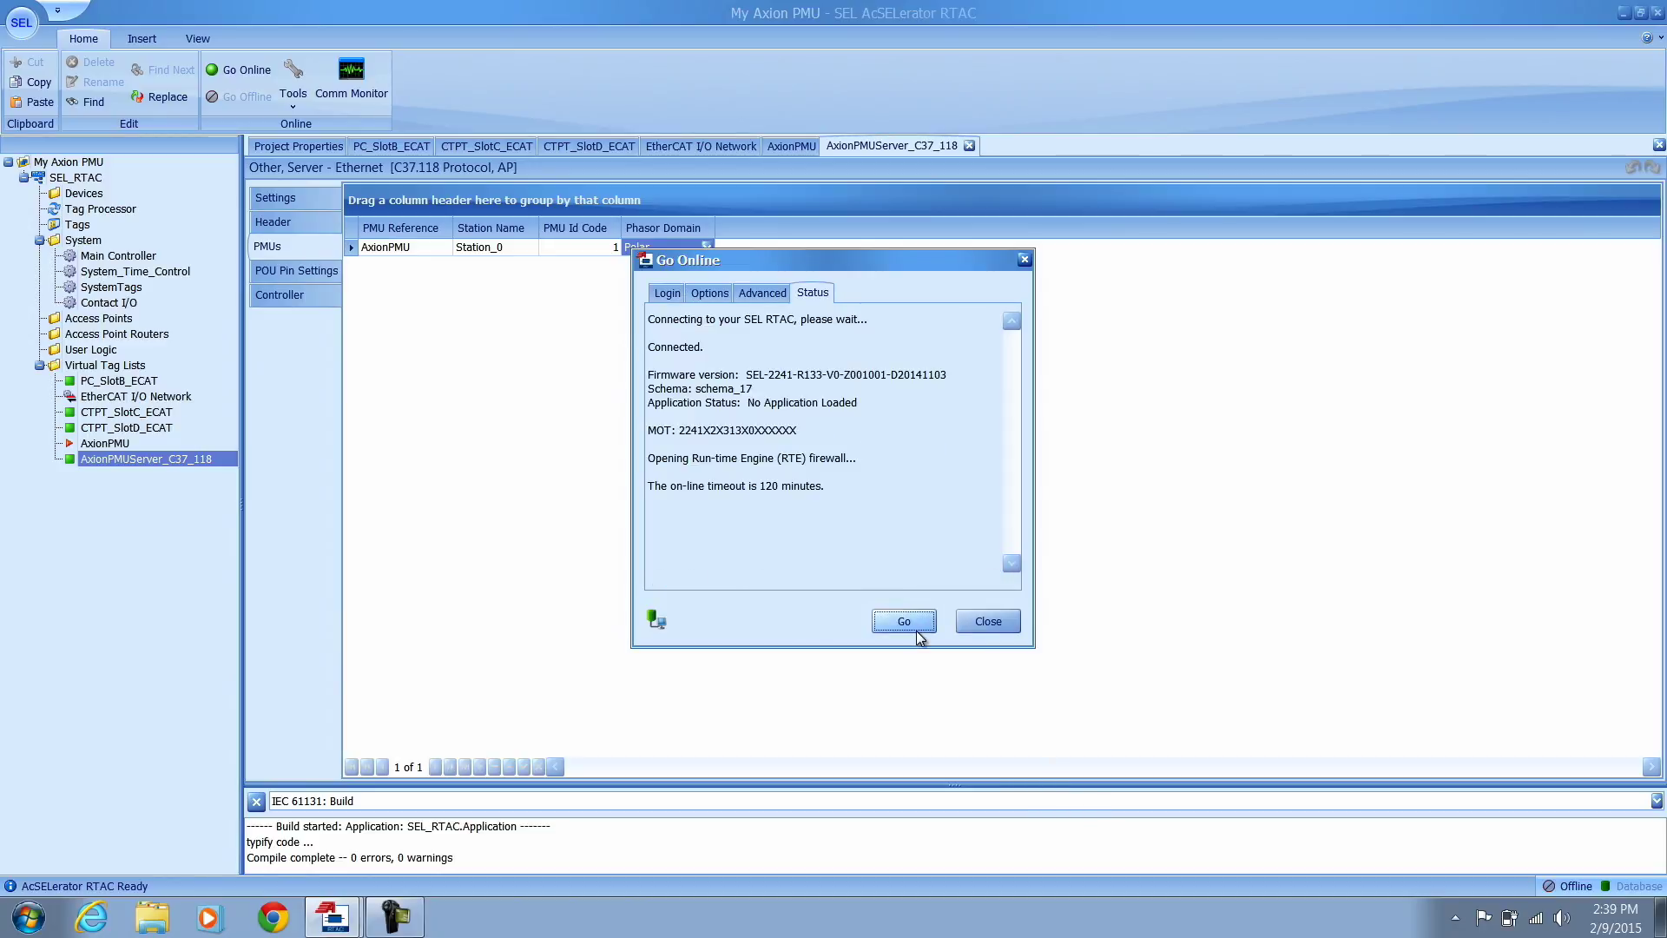
{"action": "left_click", "coordinate": [915, 630]}
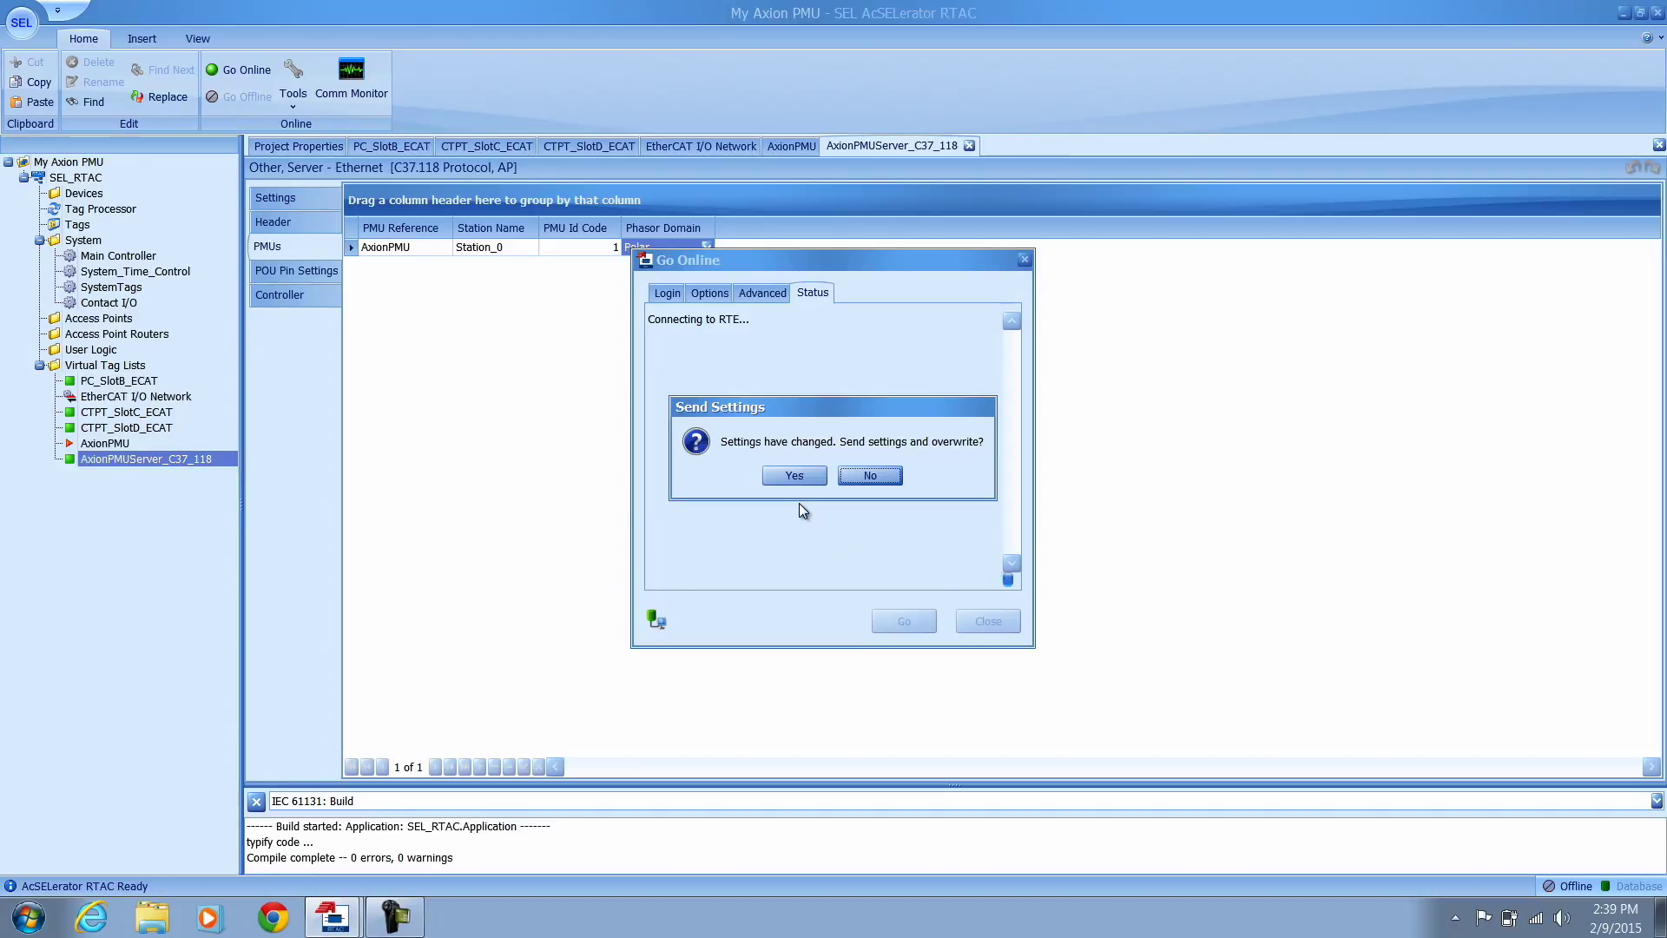